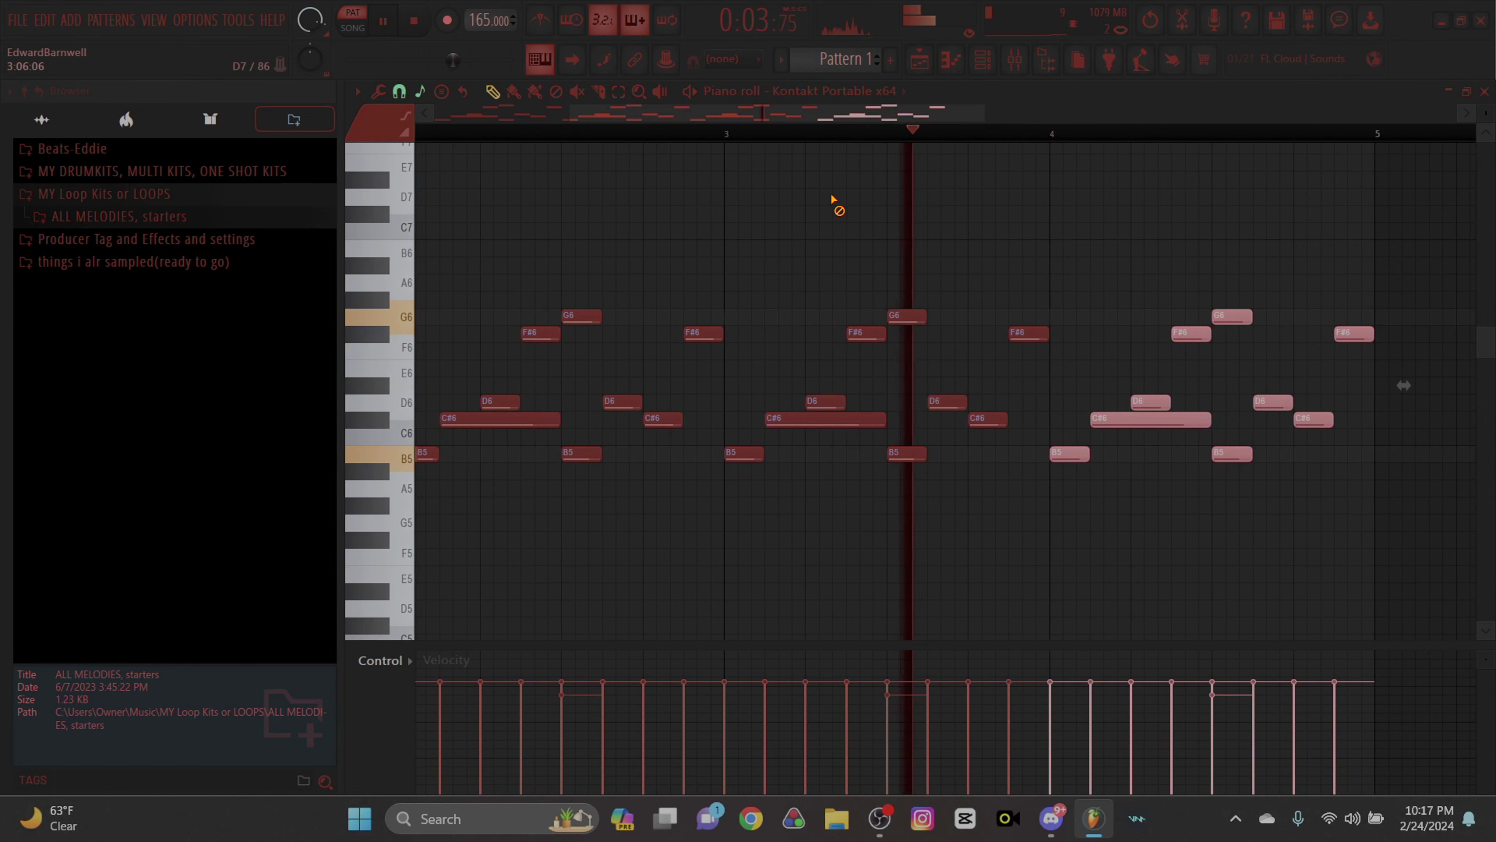
# Deselect the copied piano notes and render mixer track Insert 1 to a wave file.
pyautogui.keyDown('ctrl'); pyautogui.click(834, 202); pyautogui.keyUp('ctrl')
pyautogui.moveTo(573, 113); pyautogui.dragTo(190, 133)
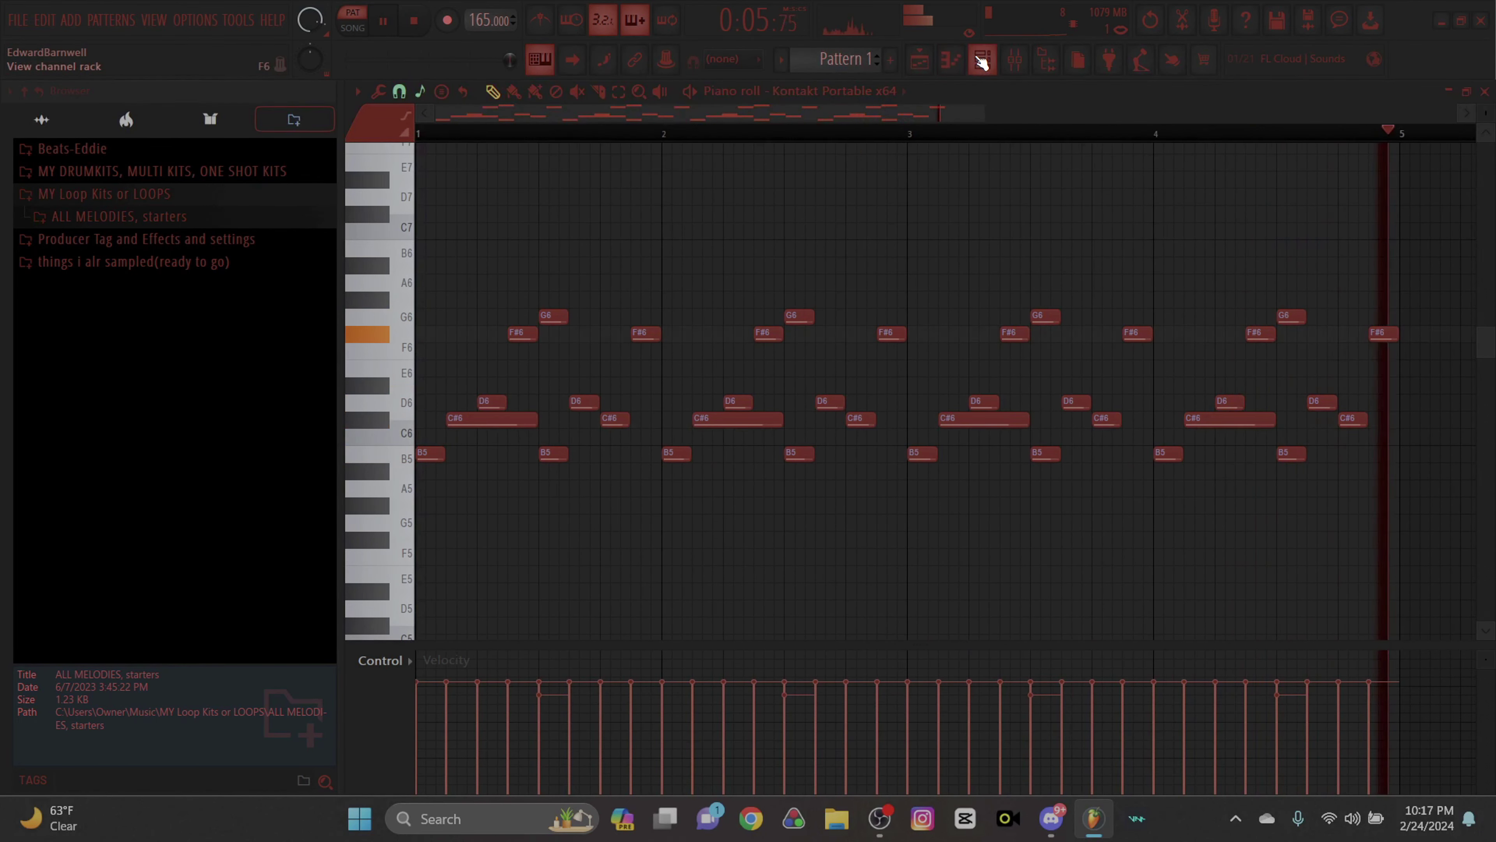
pyautogui.click(972, 57)
pyautogui.click(356, 91)
pyautogui.moveTo(523, 134)
pyautogui.click(646, 144)
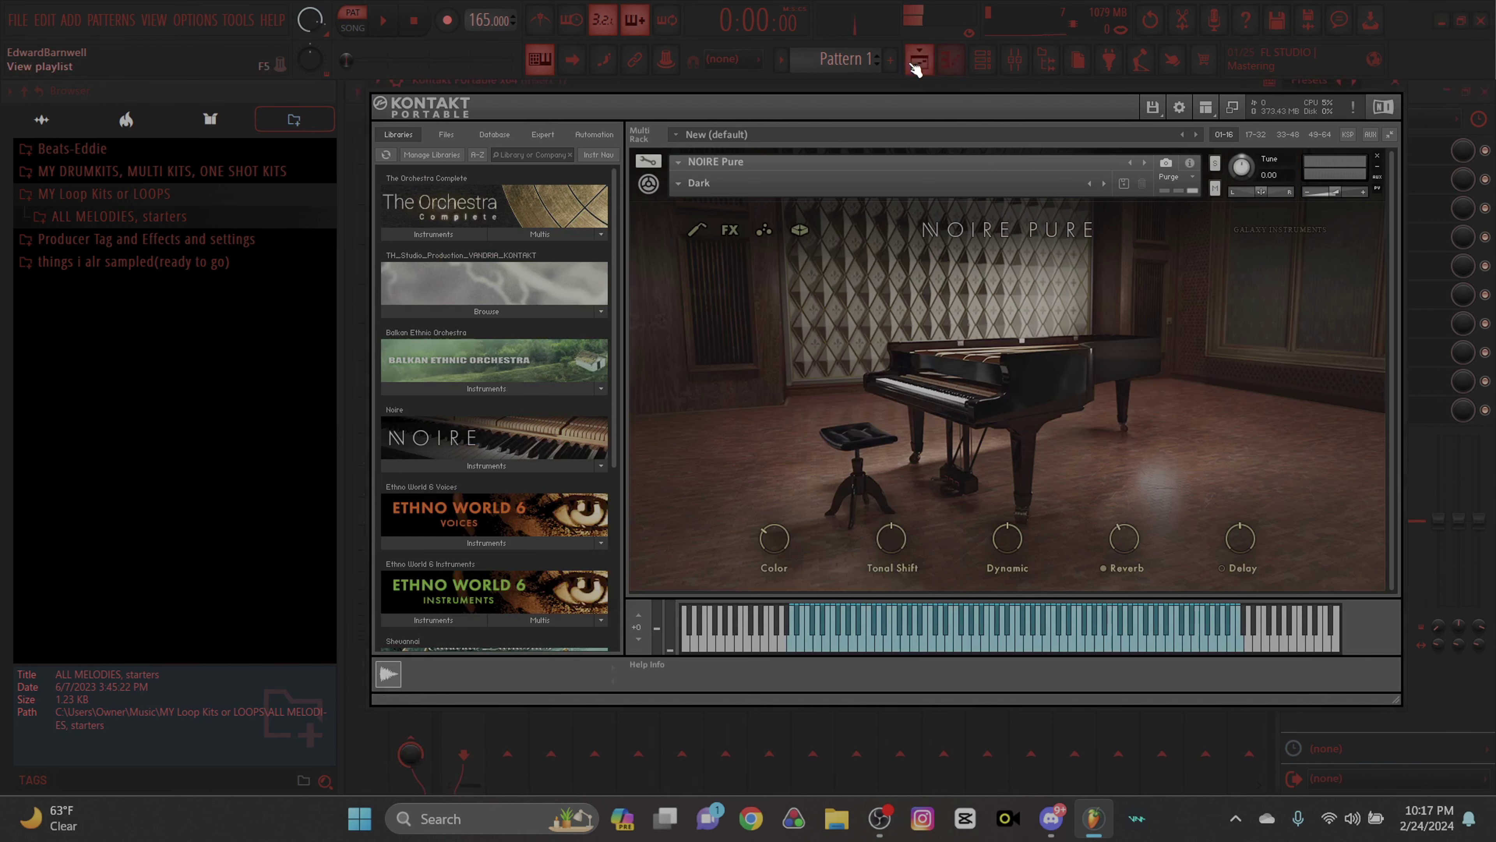
# Place the rendered Insert 1 audio clip on Track 1 at bar 1 of the playlist.
pyautogui.click(917, 64)
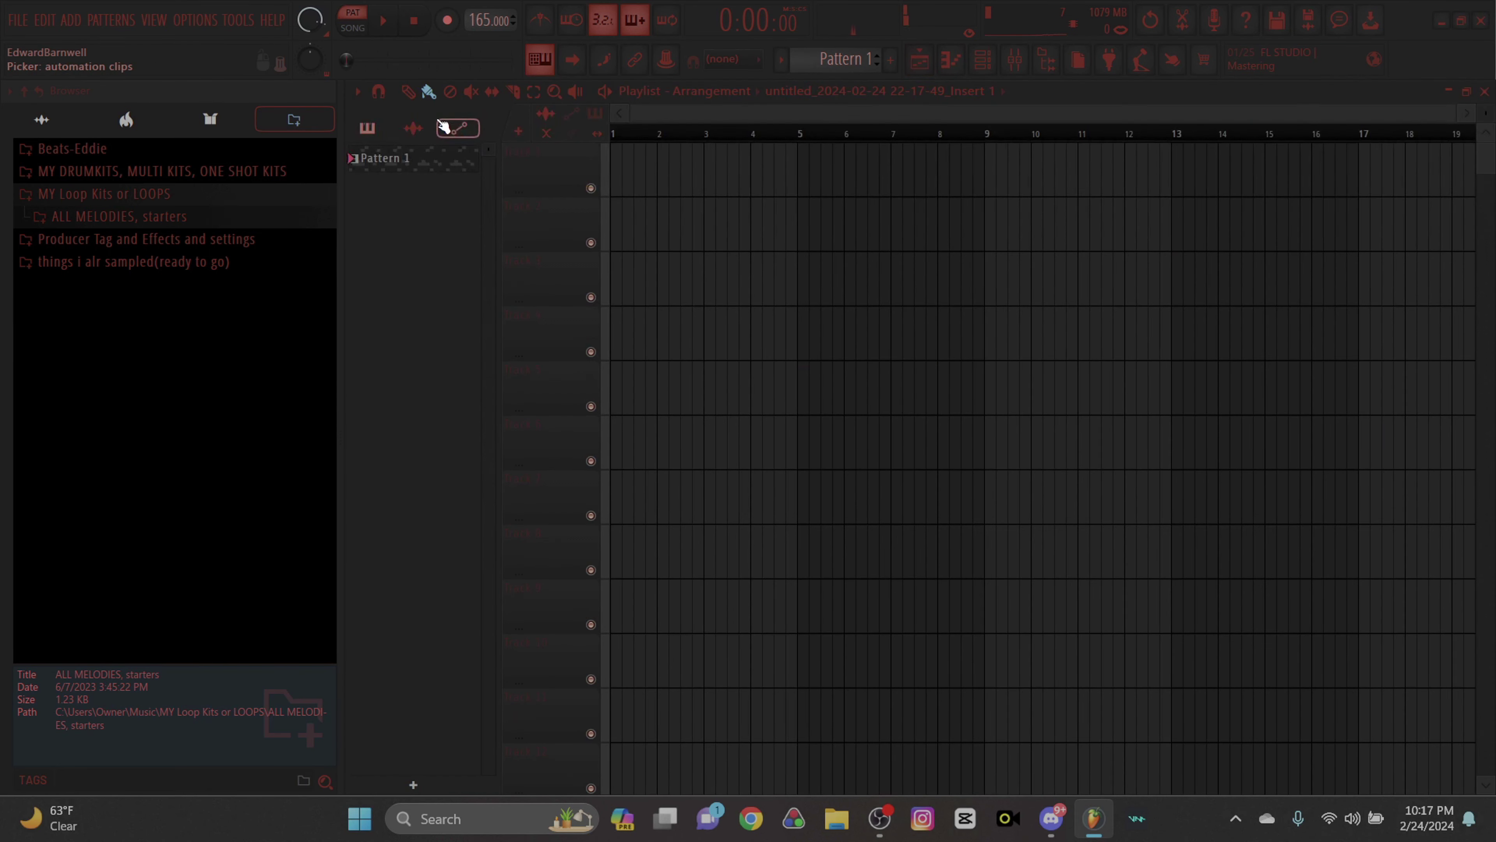
pyautogui.click(411, 134)
pyautogui.moveTo(412, 159); pyautogui.dragTo(588, 170)
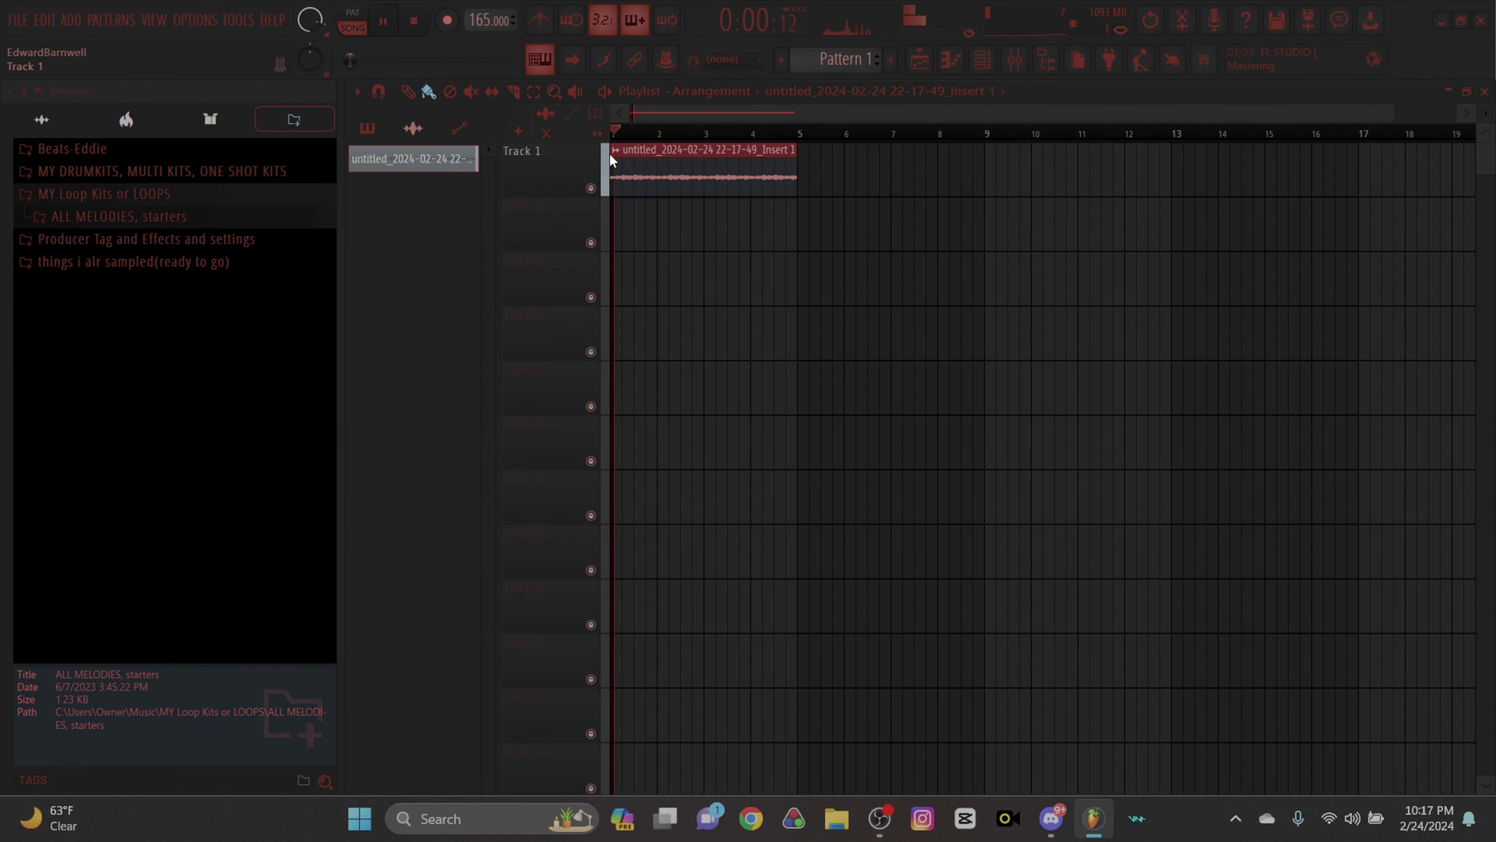
# Open the rendered clip's sample settings and change its time-stretching mode.
pyautogui.doubleClick(610, 155)
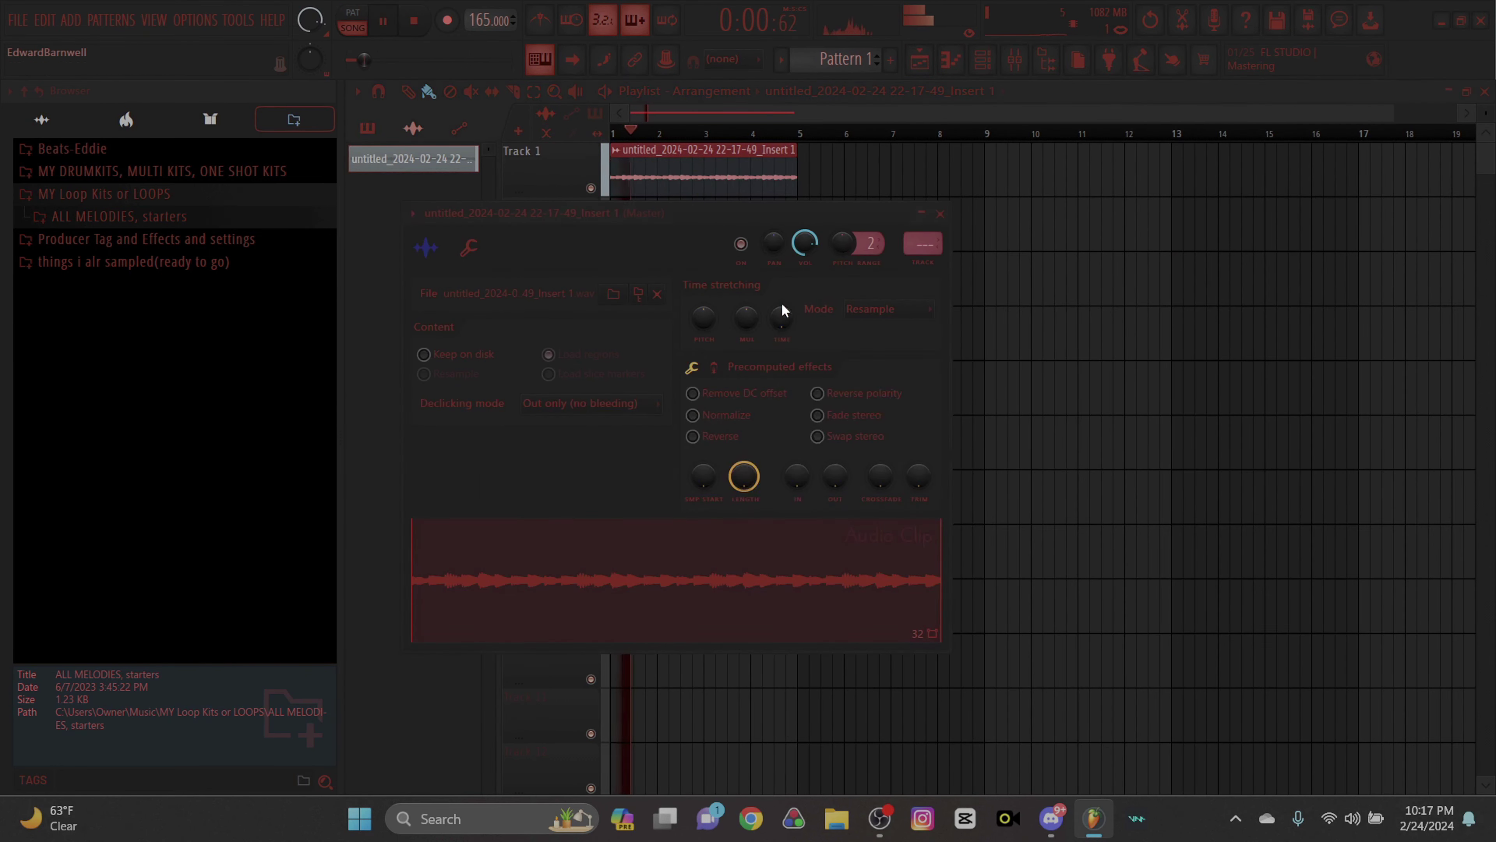
pyautogui.click(878, 310)
pyautogui.click(884, 326)
pyautogui.click(890, 318)
pyautogui.click(867, 358)
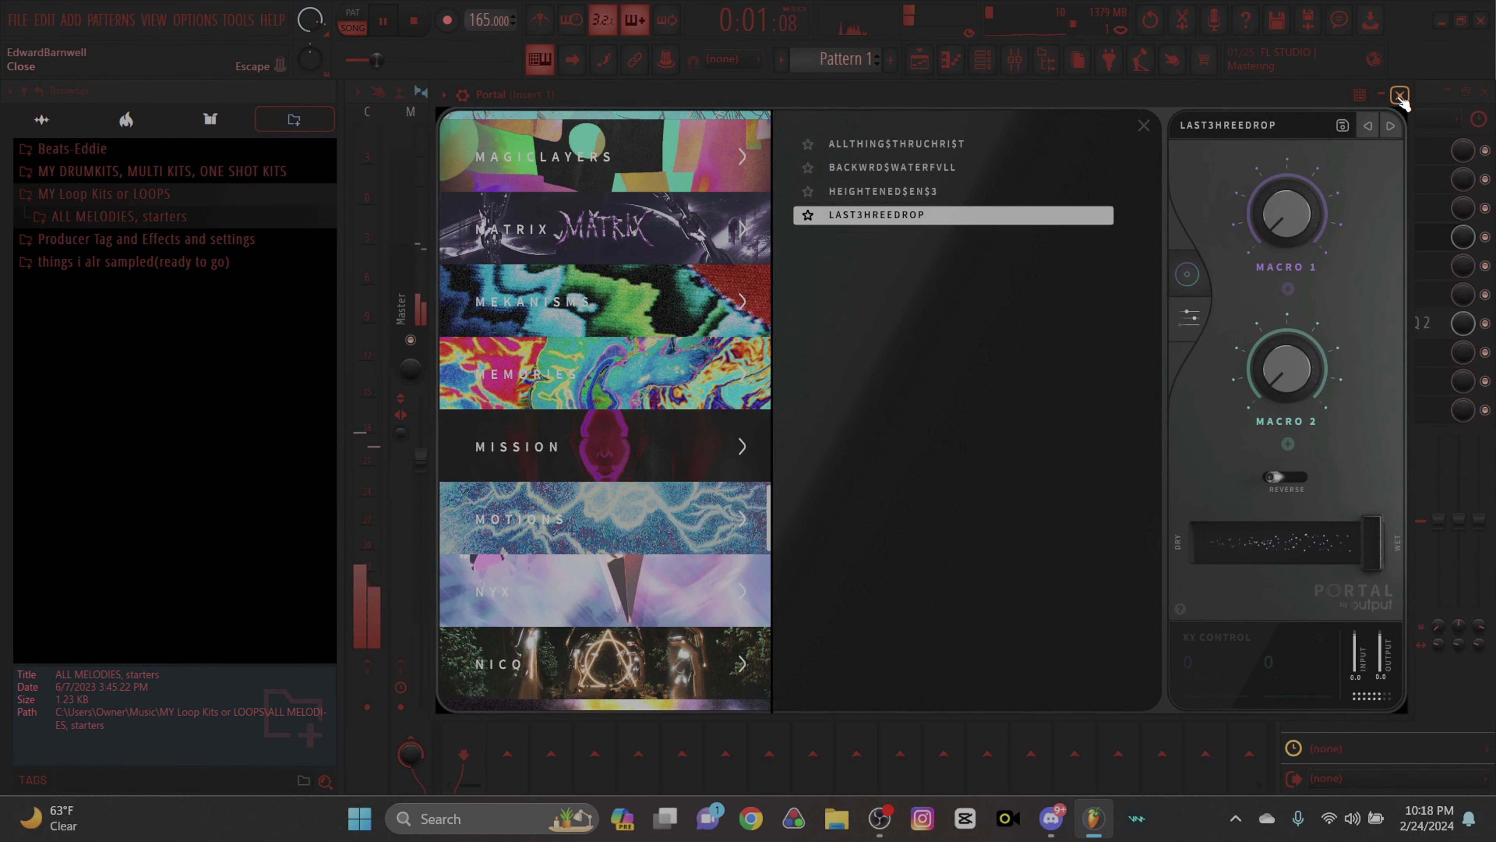
# Close the Portal effect on Insert 1 and show the playlist.
pyautogui.click(1401, 95)
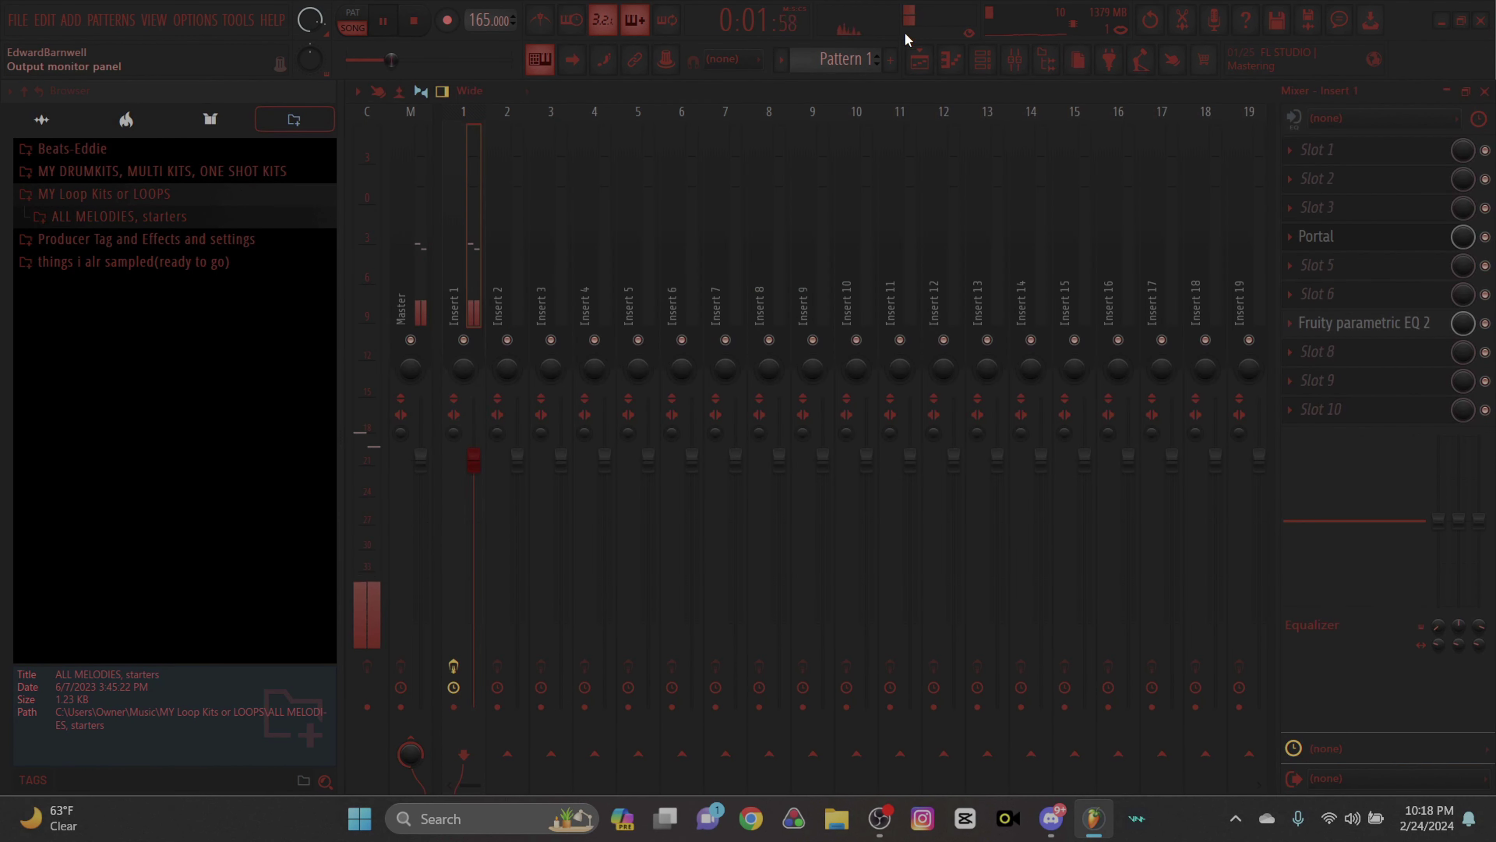
pyautogui.click(919, 60)
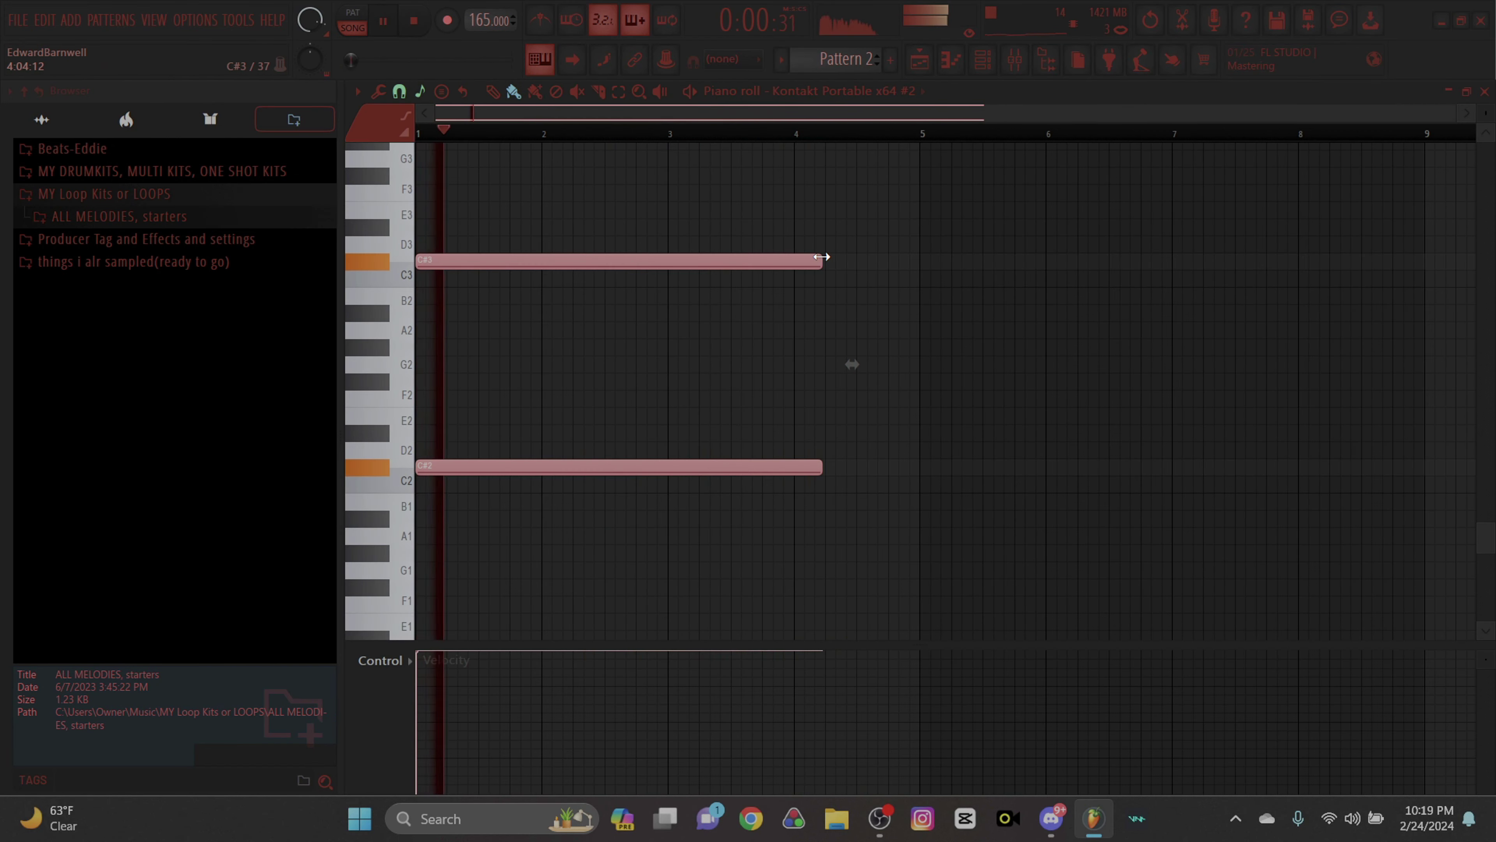
# Duplicate the long C#2 and C#3 notes, raise the copies to E2 and E3, and shorten them to end at bar 5.
pyautogui.hotkey('ctrl', 'b')
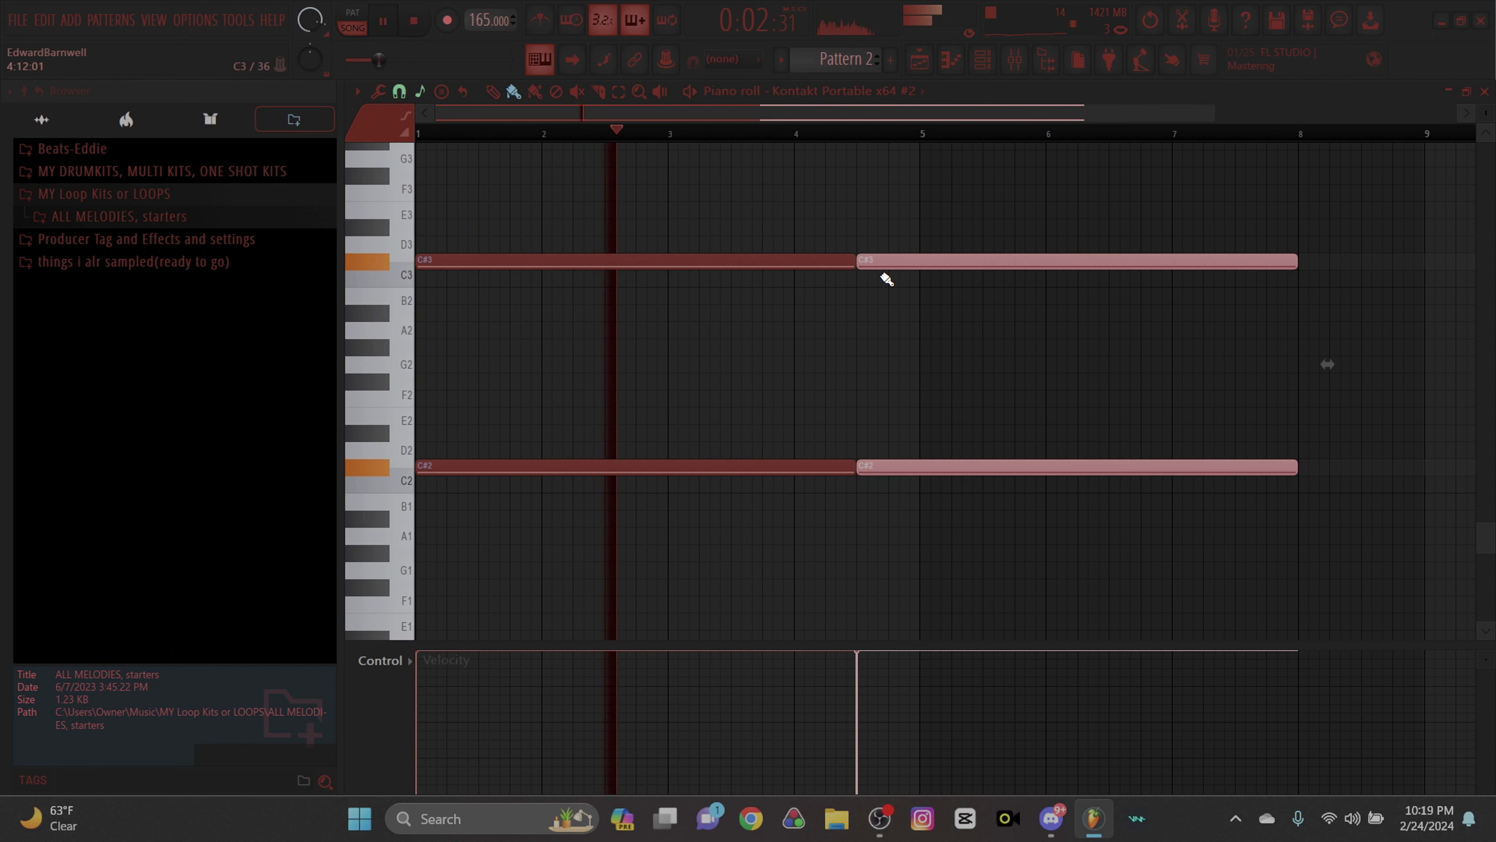
pyautogui.hotkey('shift', 'Up')
pyautogui.hotkey('shift', 'Up')
pyautogui.hotkey('shift', 'Up')
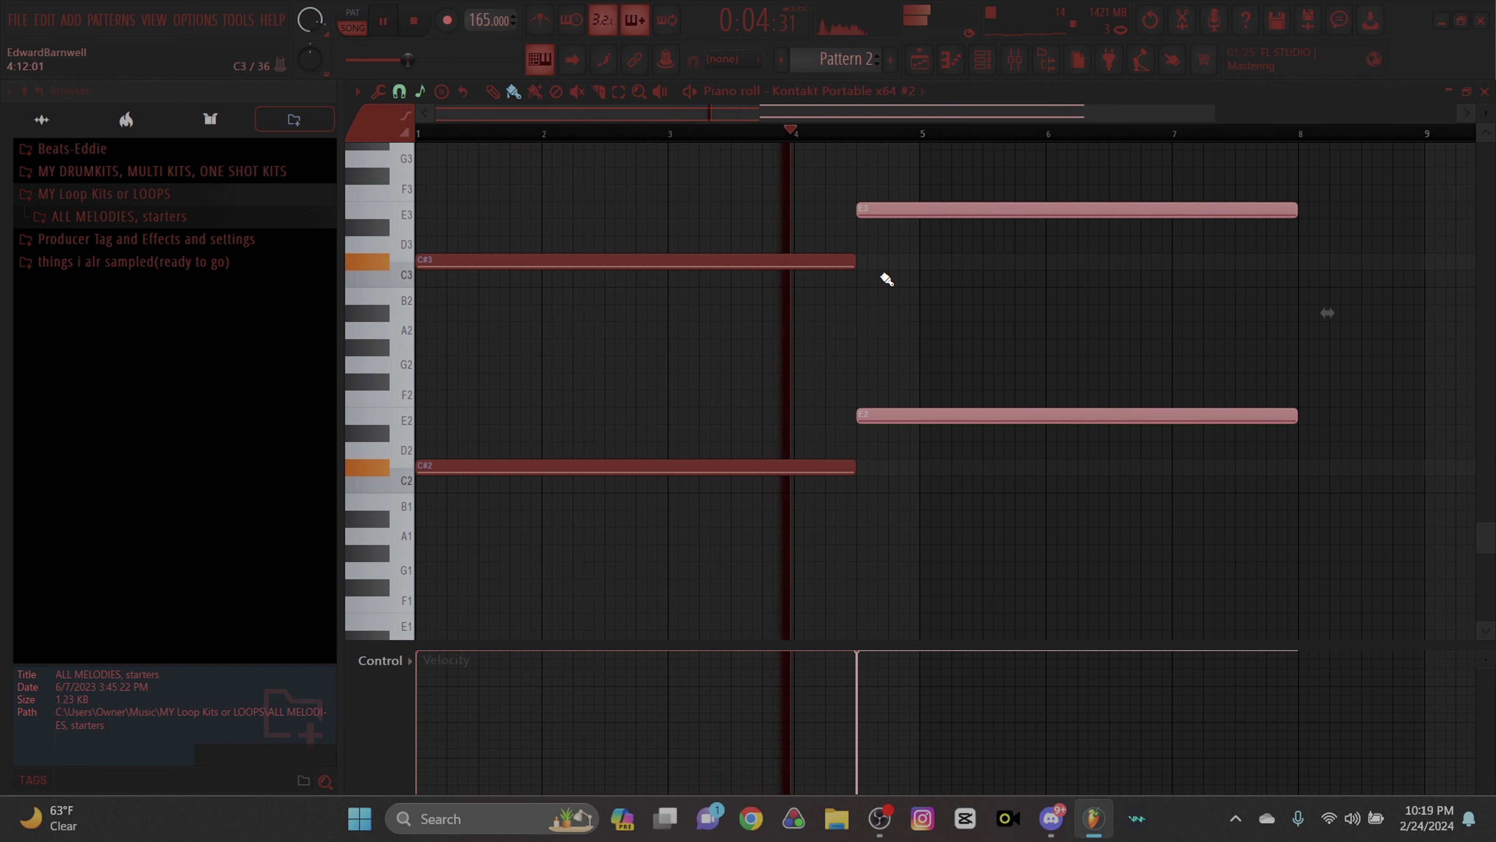
pyautogui.moveTo(1298, 209); pyautogui.dragTo(913, 233)
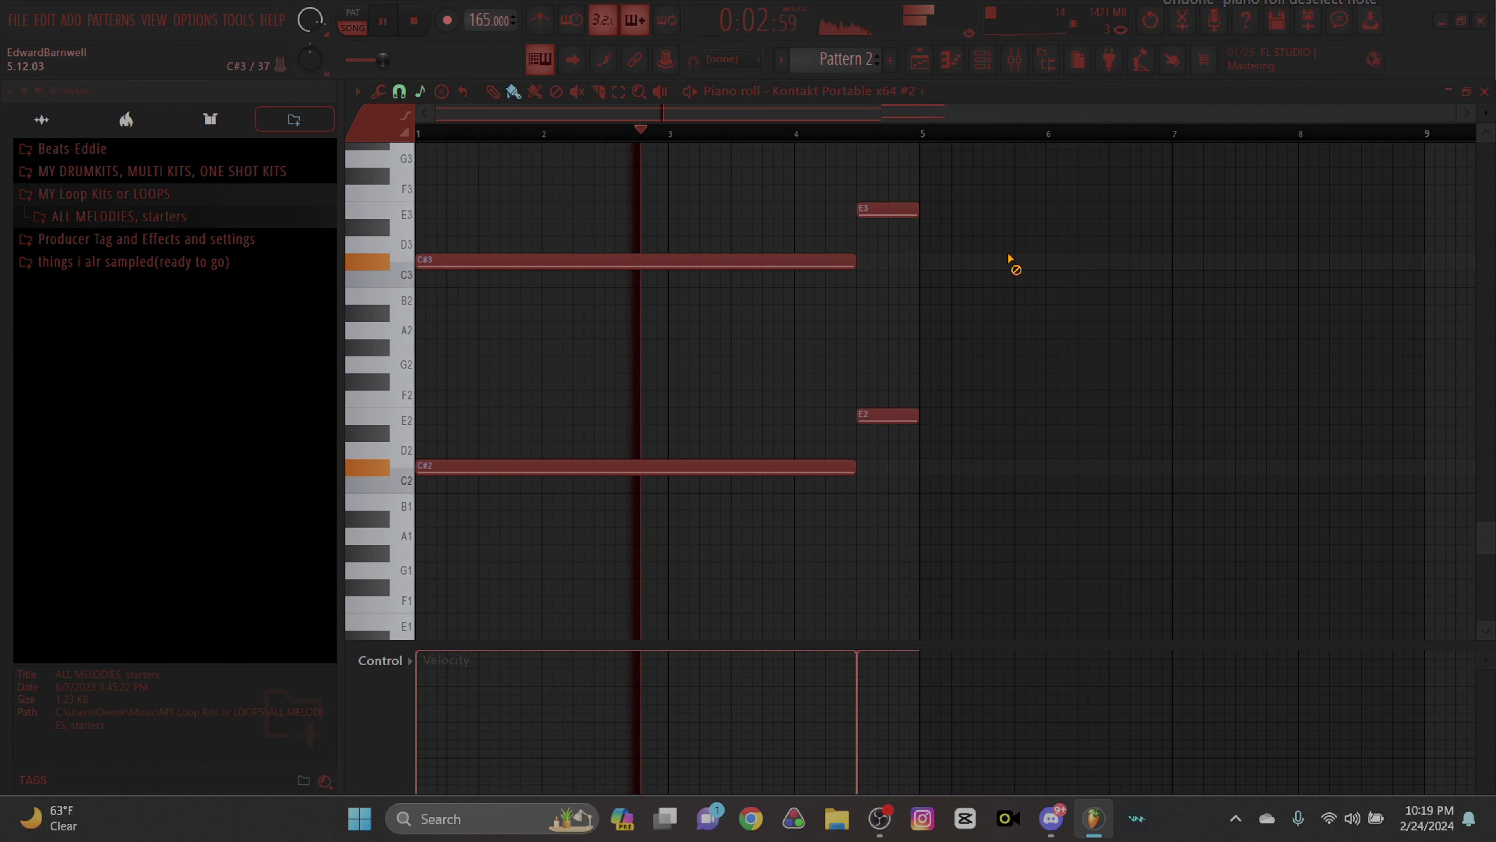
# Duplicate the whole C# and E phrase so the copy starts at bar 5, leaving all notes deselected.
pyautogui.hotkey('ctrl', 'a')
pyautogui.hotkey('ctrl', 'b')
pyautogui.hotkey('ctrl', 'd')
pyautogui.click(619, 92)
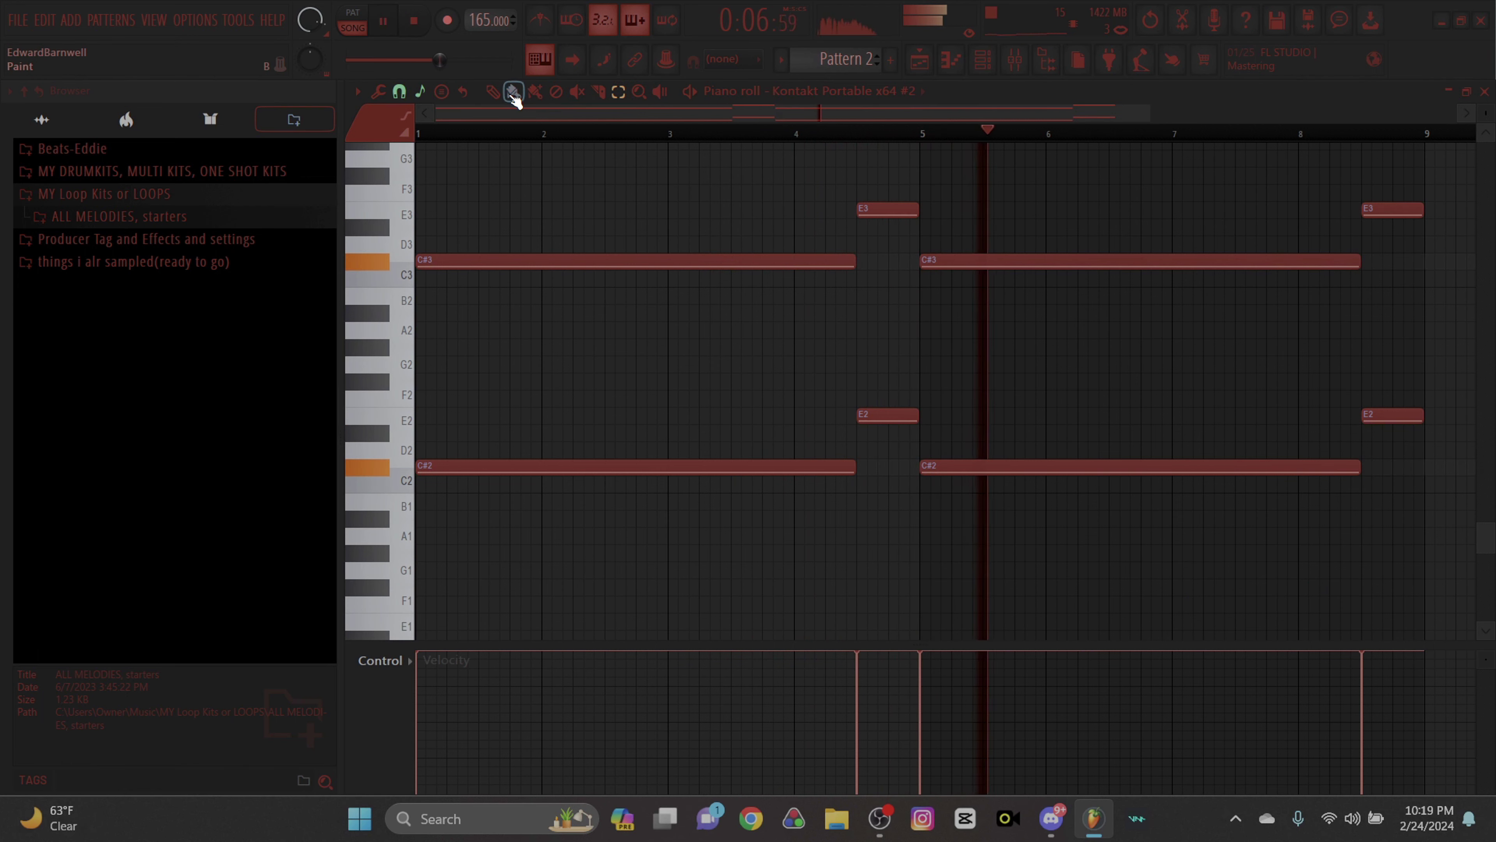
# Route the second Kontakt Portable channel to mixer track 2.
pyautogui.click(1011, 72)
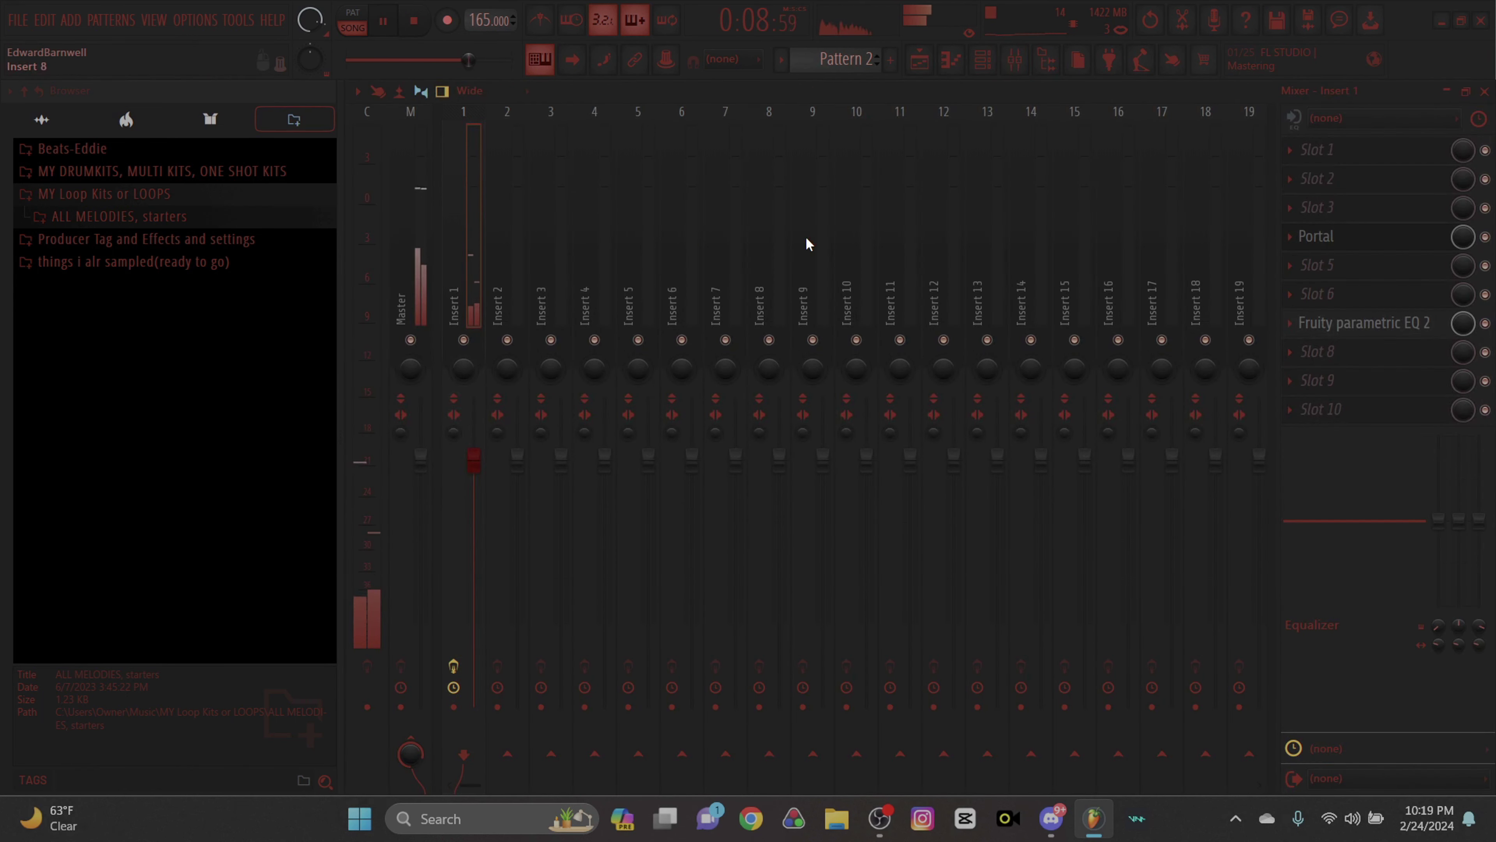
pyautogui.click(983, 59)
pyautogui.hotkey('ctrl', 'l')
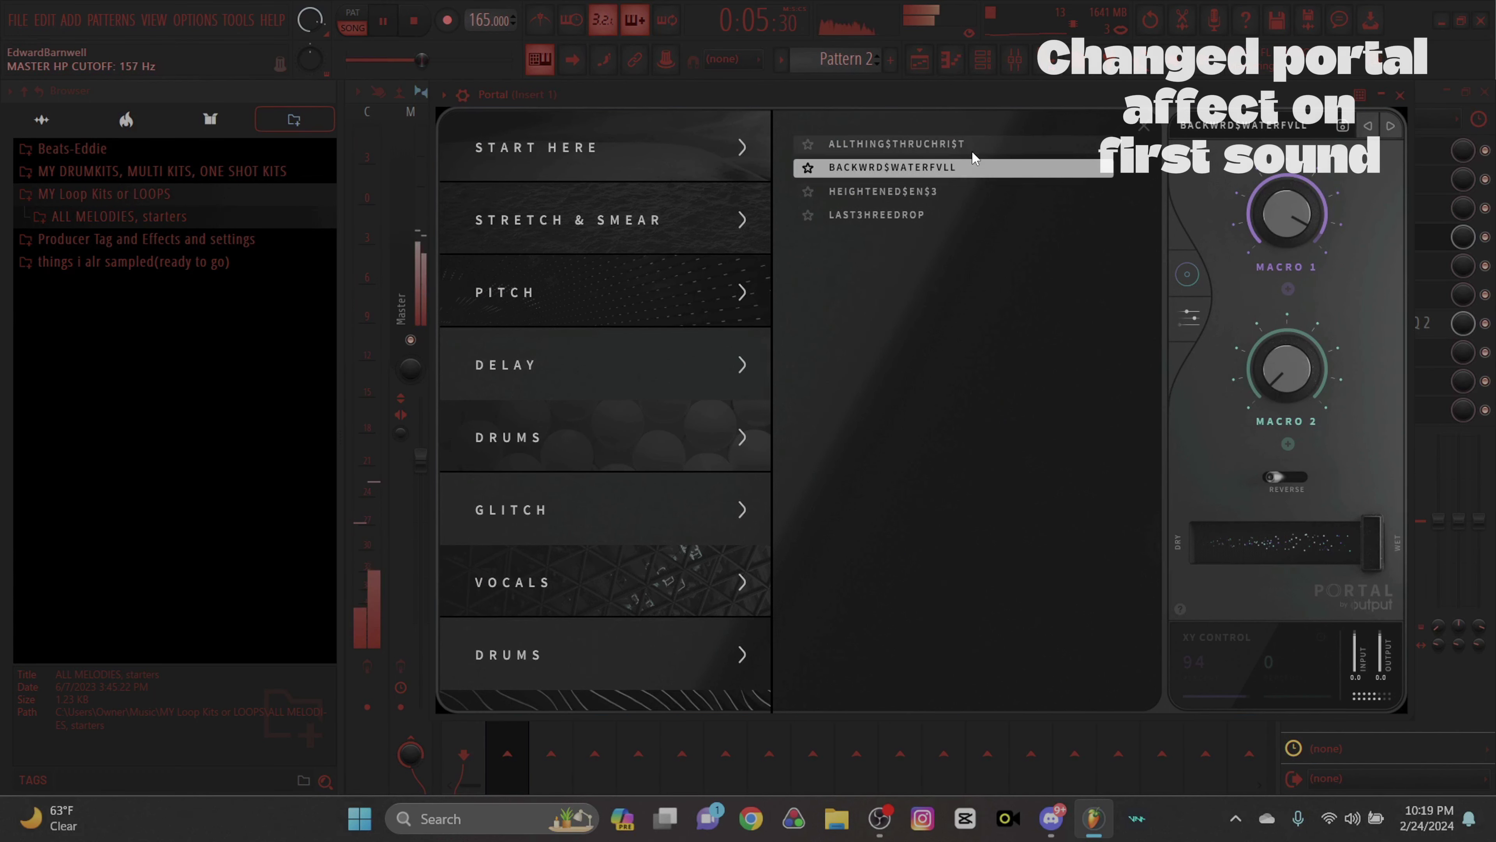
# Close Portal and load the soothe2 plugin into slot 5 of Insert 1.
pyautogui.click(1400, 98)
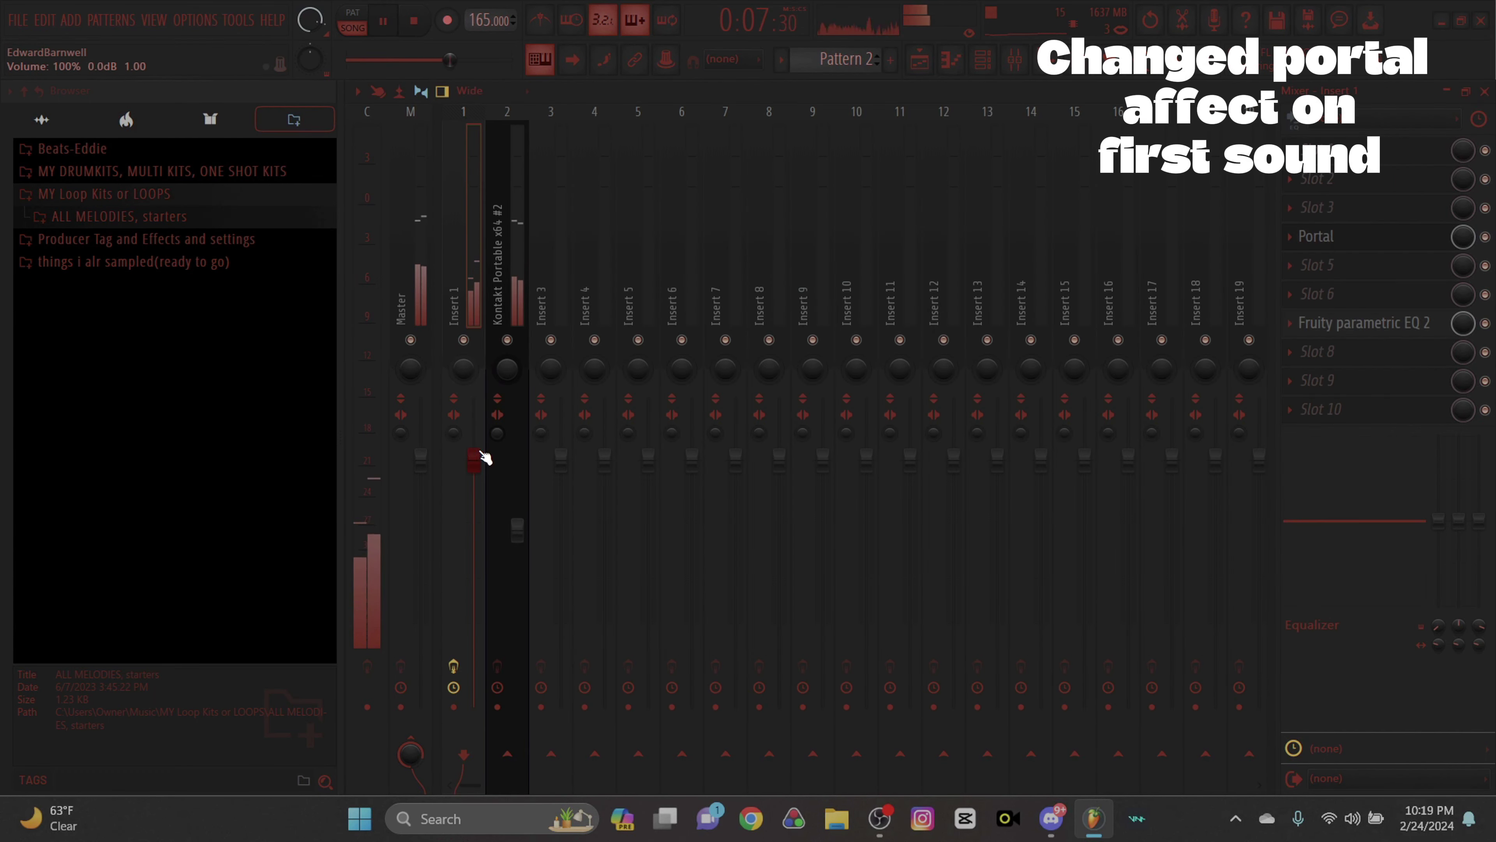
pyautogui.click(1317, 267)
pyautogui.click(1045, 475)
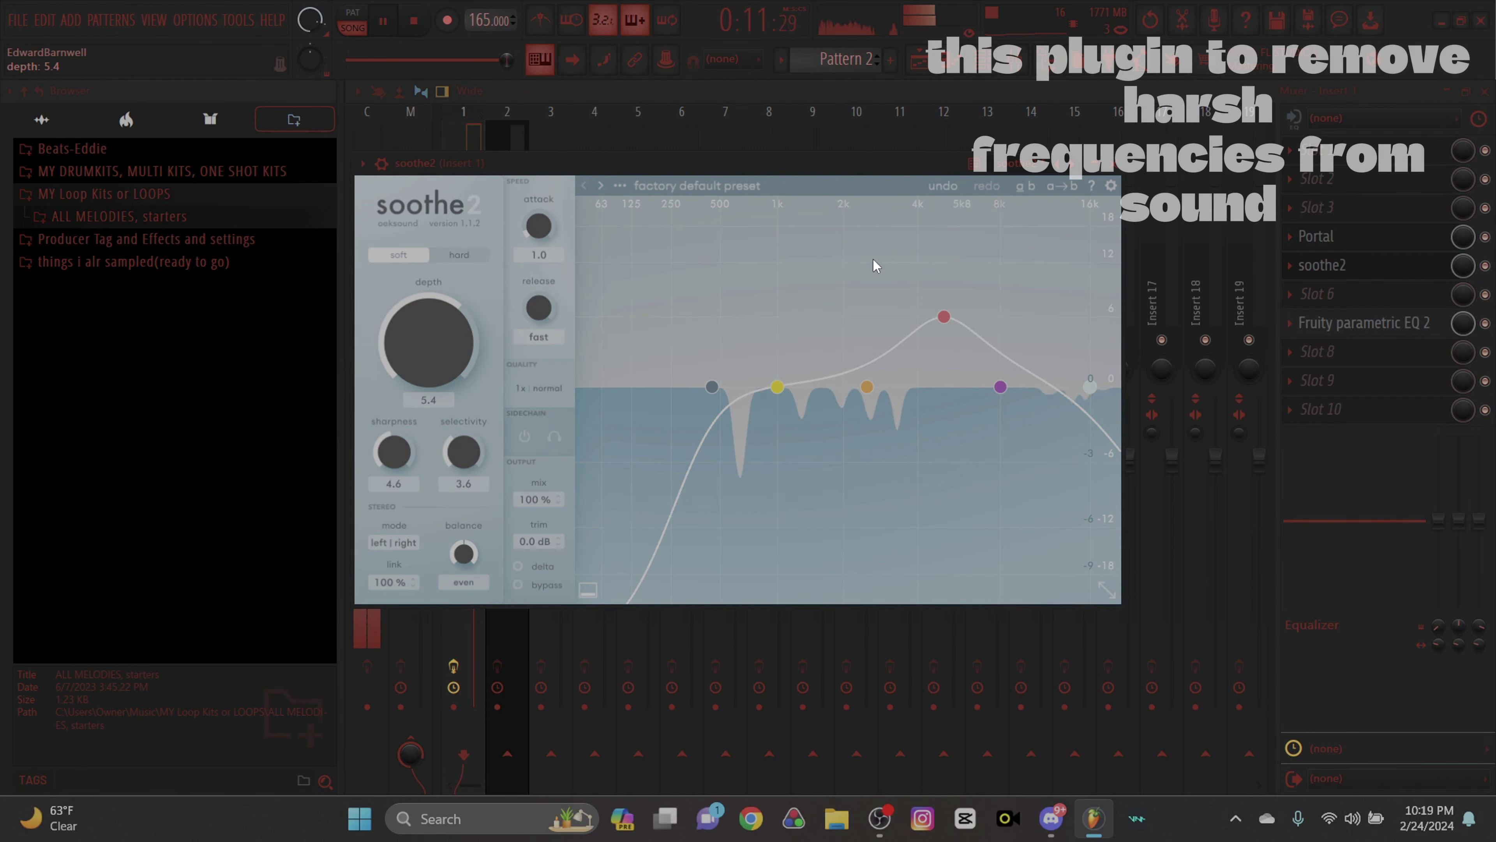
pyautogui.click(1112, 163)
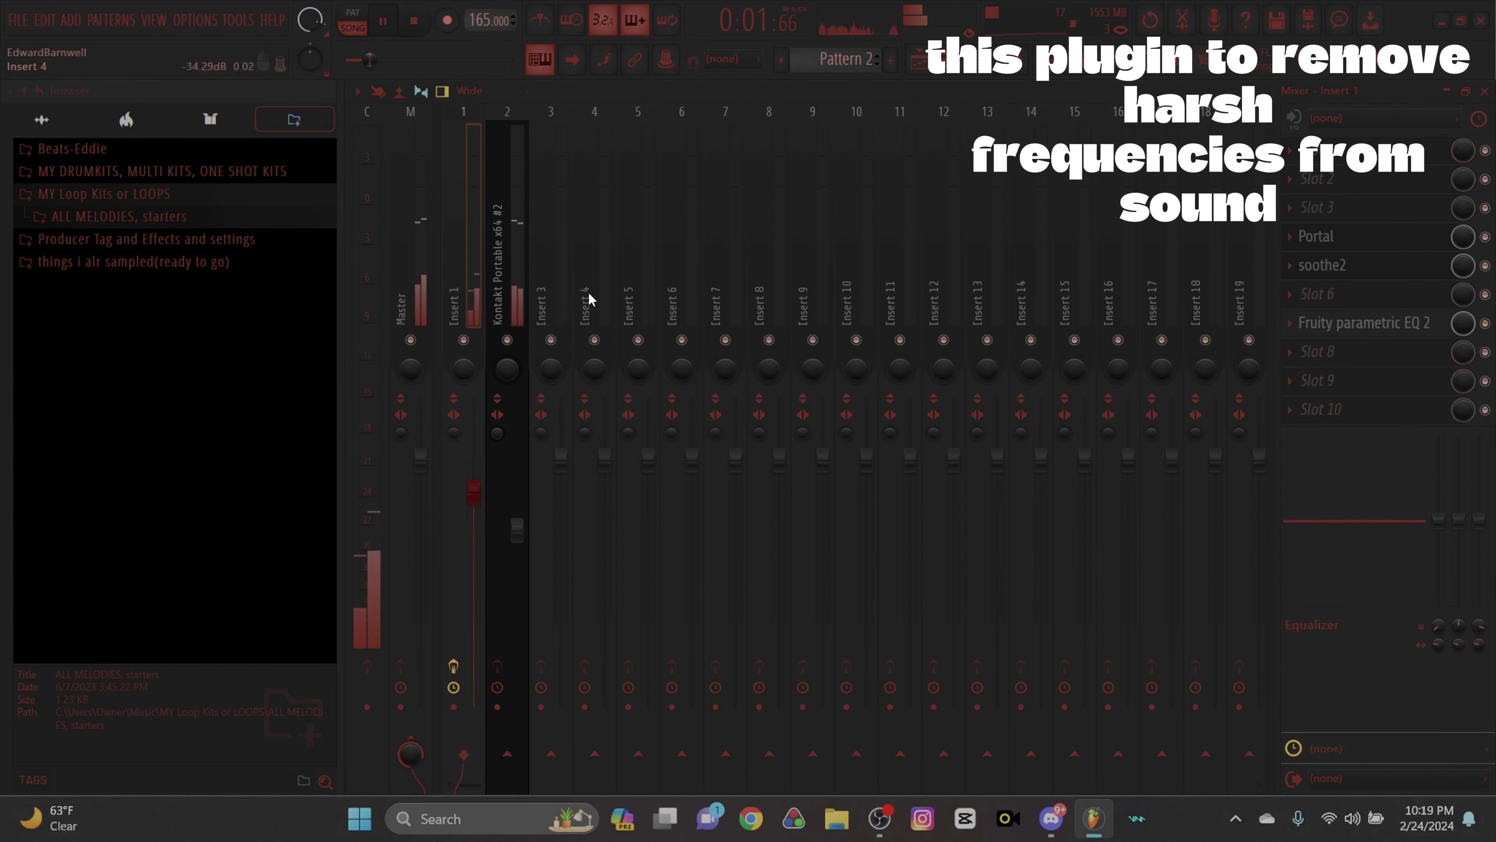
# Lower the last E2 and E3 notes, in bar 8 of the second Kontakt part, to A1 and A2.
pyautogui.click(951, 60)
pyautogui.click(623, 93)
pyautogui.moveTo(1418, 488); pyautogui.dragTo(1406, 118)
pyautogui.hotkey('shift', 'Down')
pyautogui.hotkey('shift', 'Down')
pyautogui.hotkey('shift', 'Down')
pyautogui.hotkey('shift', 'Down')
pyautogui.hotkey('shift', 'Down')
pyautogui.hotkey('shift', 'Down')
pyautogui.hotkey('shift', 'Down')
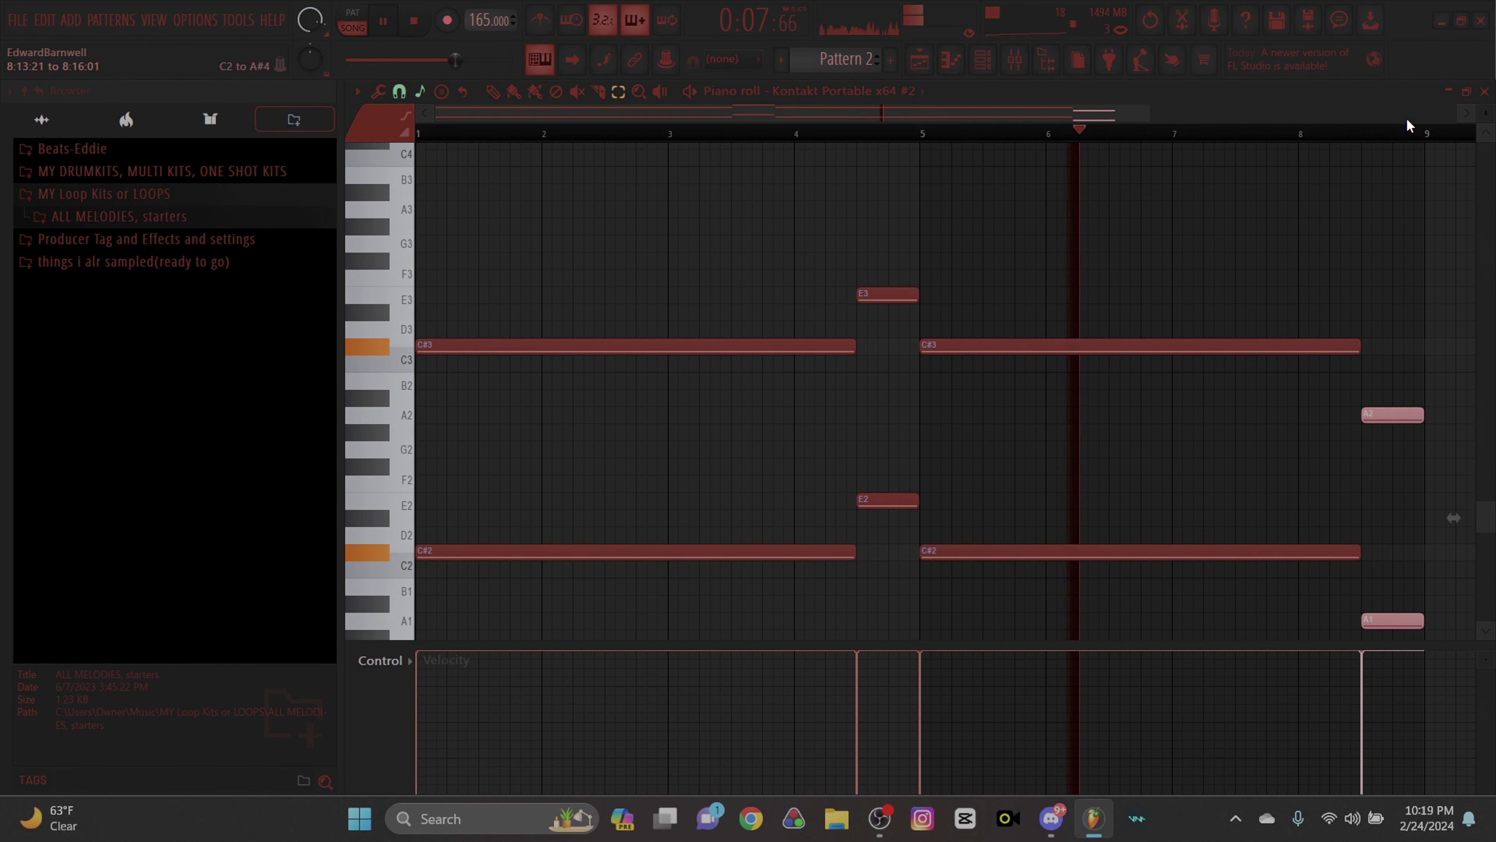
pyautogui.click(1044, 346)
pyautogui.hotkey('ctrl', 'z')
pyautogui.click(969, 409)
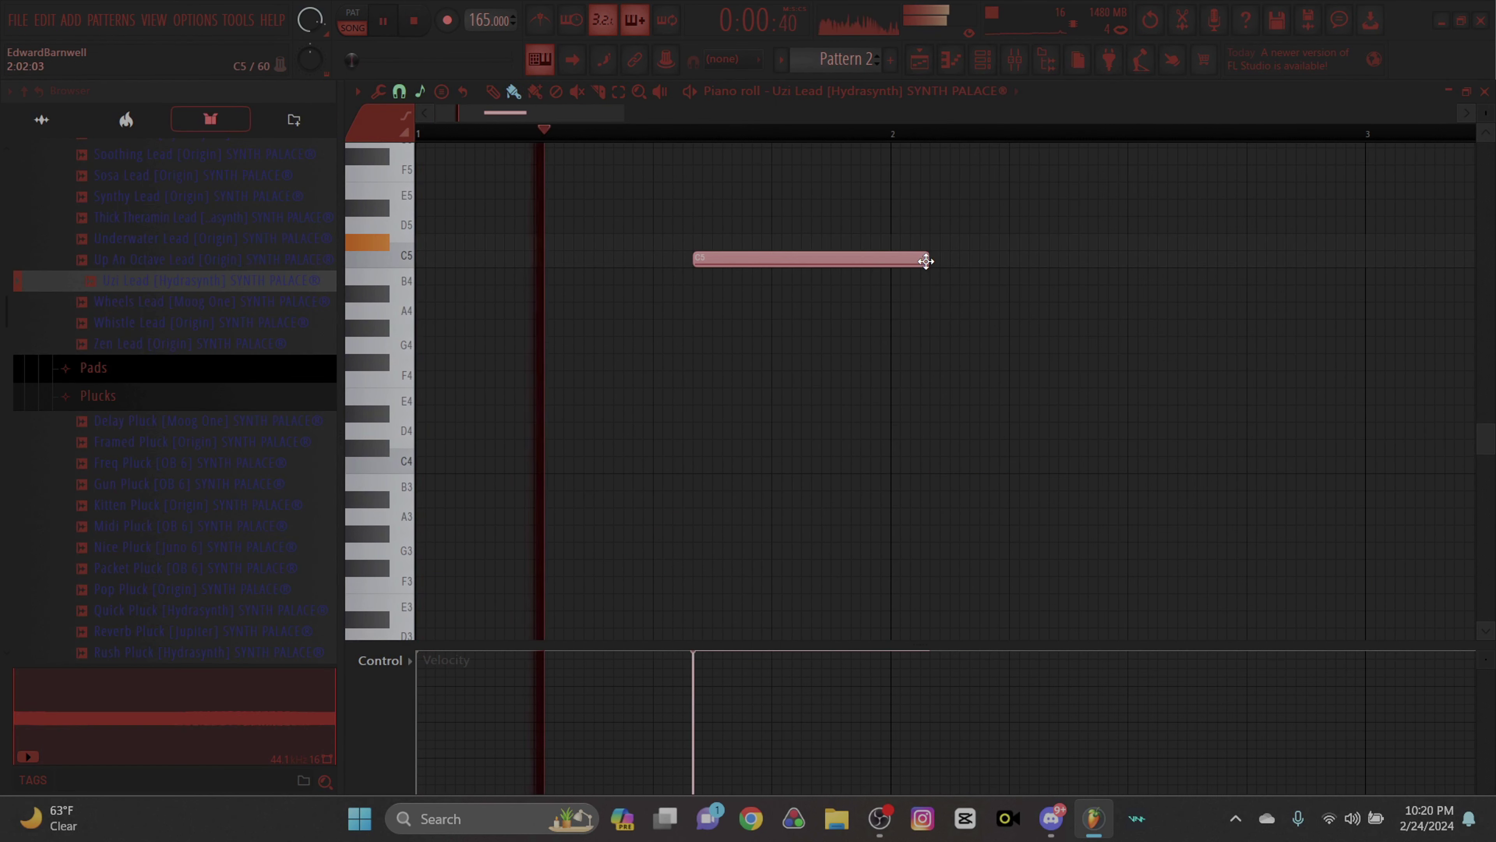
# Enter the notes C#5, D#5, E5, D#5 and E5 across bars 1 and 2 for the Uzi Lead.
pyautogui.moveTo(924, 257); pyautogui.dragTo(641, 233)
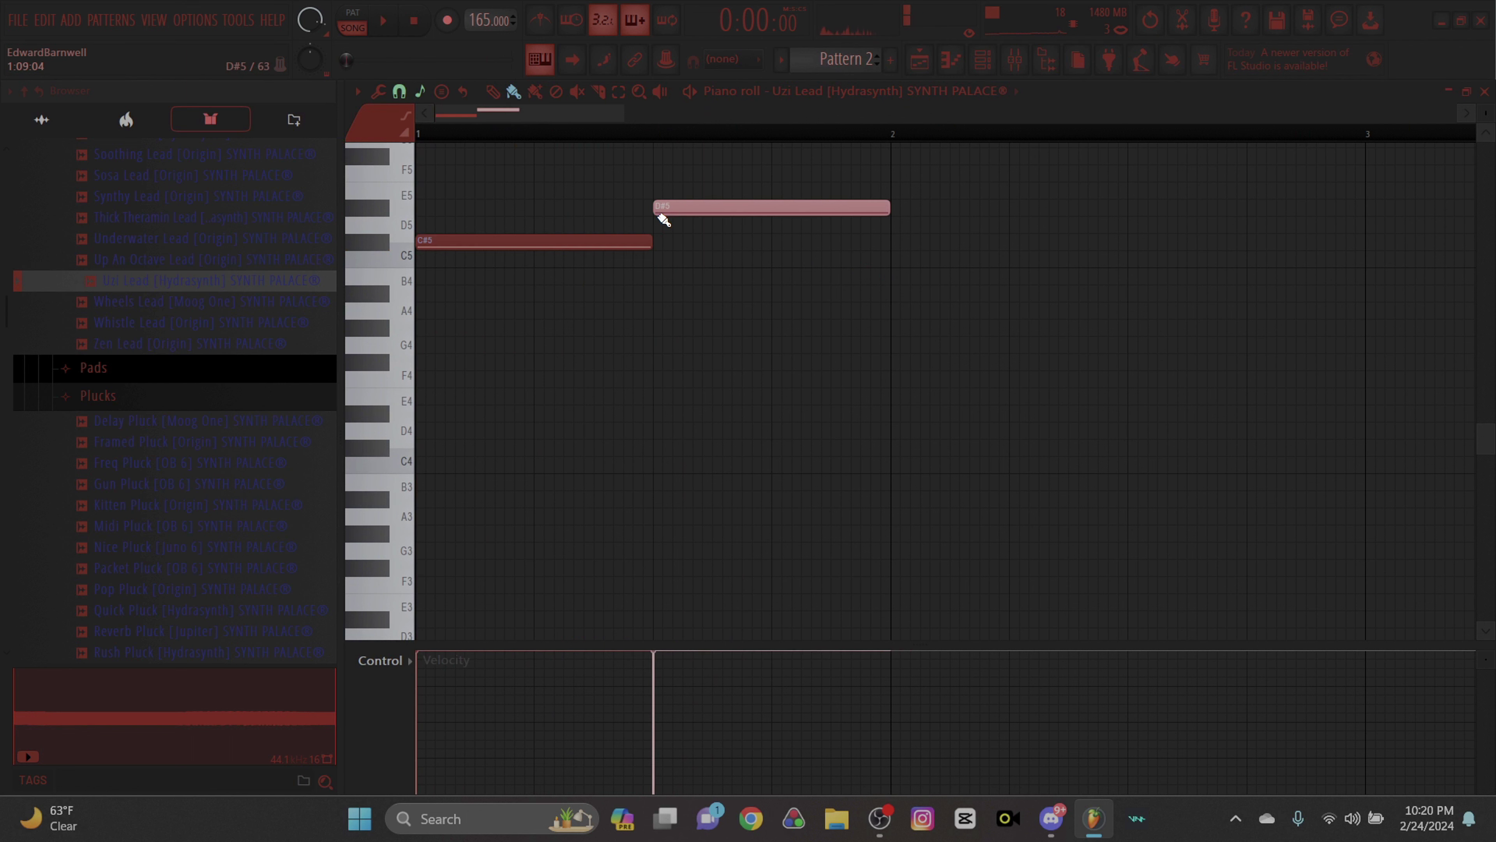
pyautogui.moveTo(883, 214); pyautogui.dragTo(683, 207)
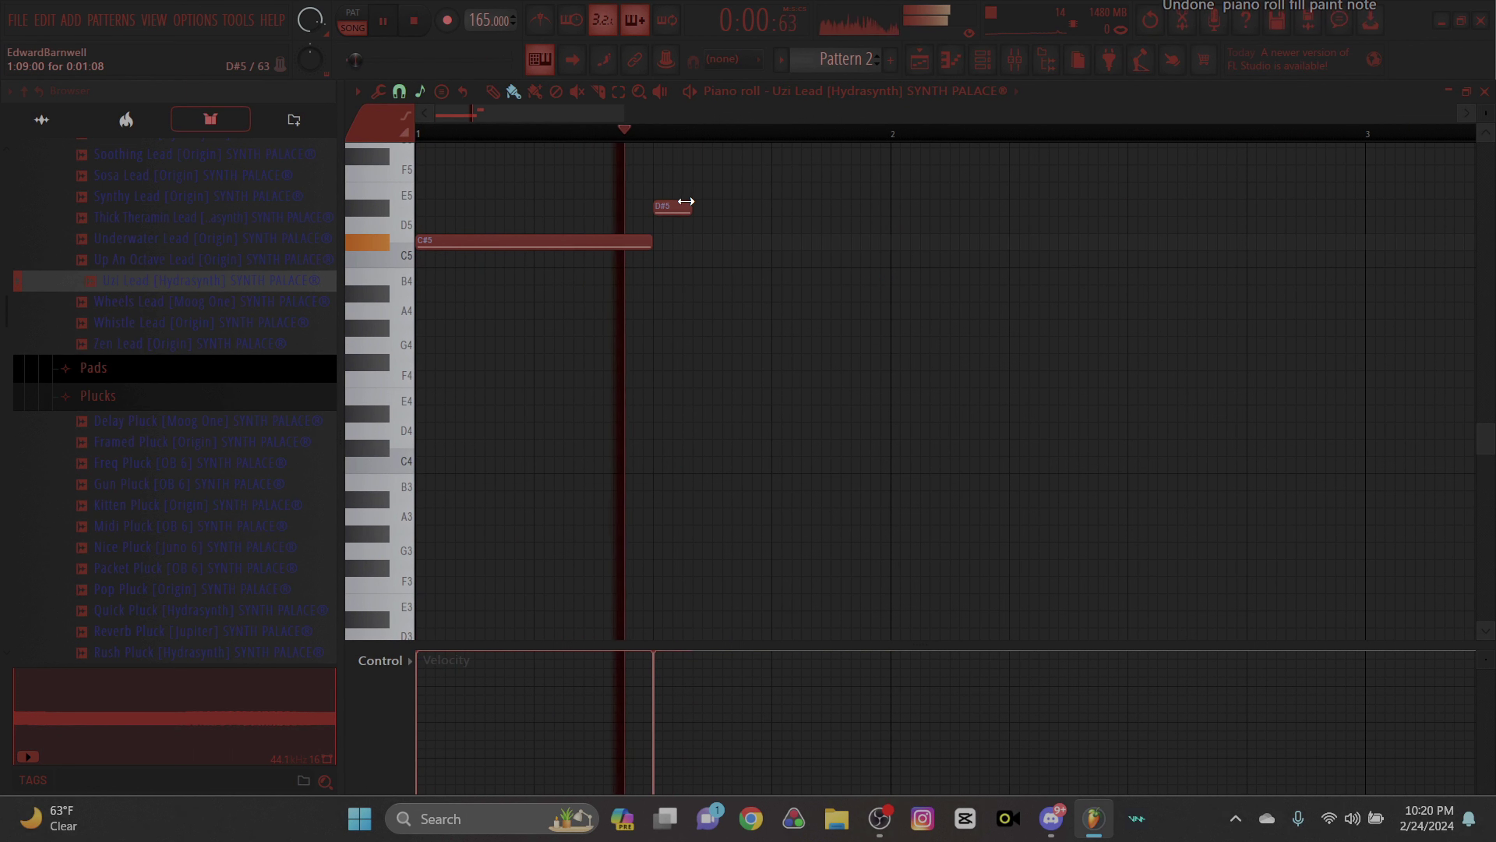
pyautogui.click(698, 190)
pyautogui.scroll(3, 716, 196)
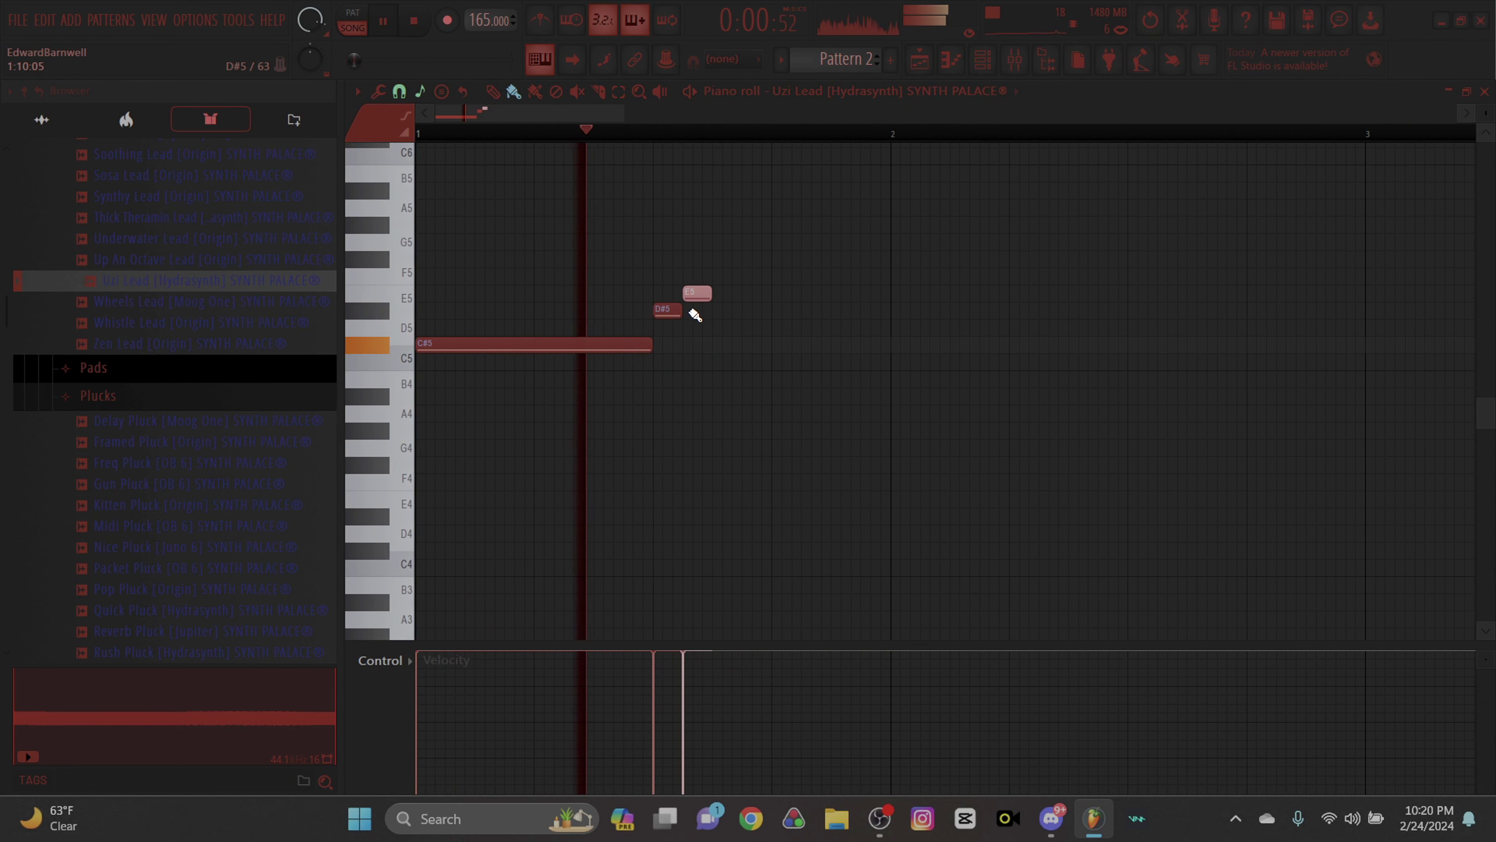
pyautogui.moveTo(691, 305); pyautogui.dragTo(890, 293)
pyautogui.click(898, 310)
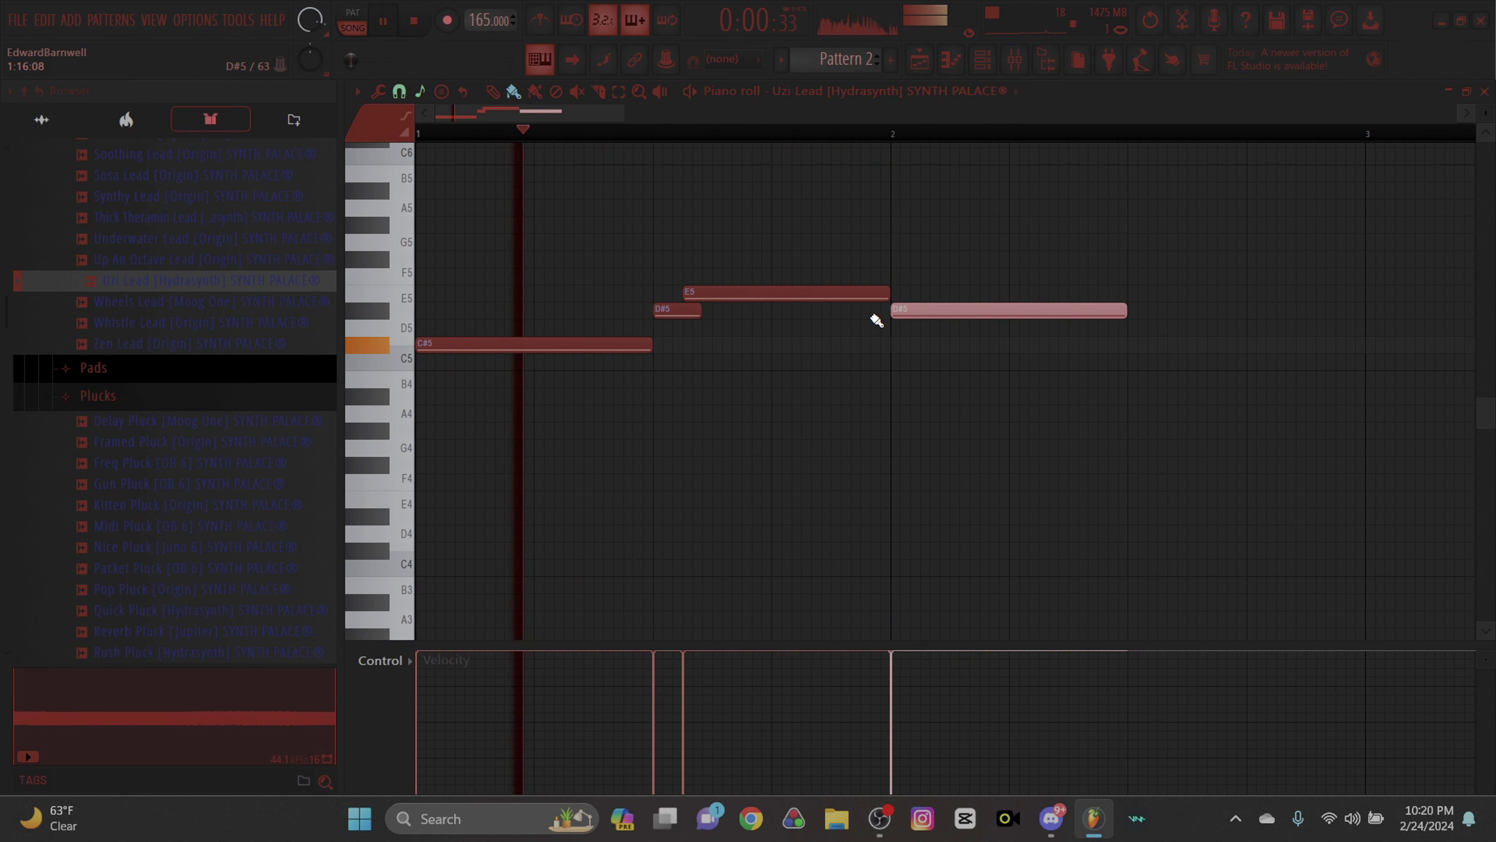
pyautogui.click(1130, 294)
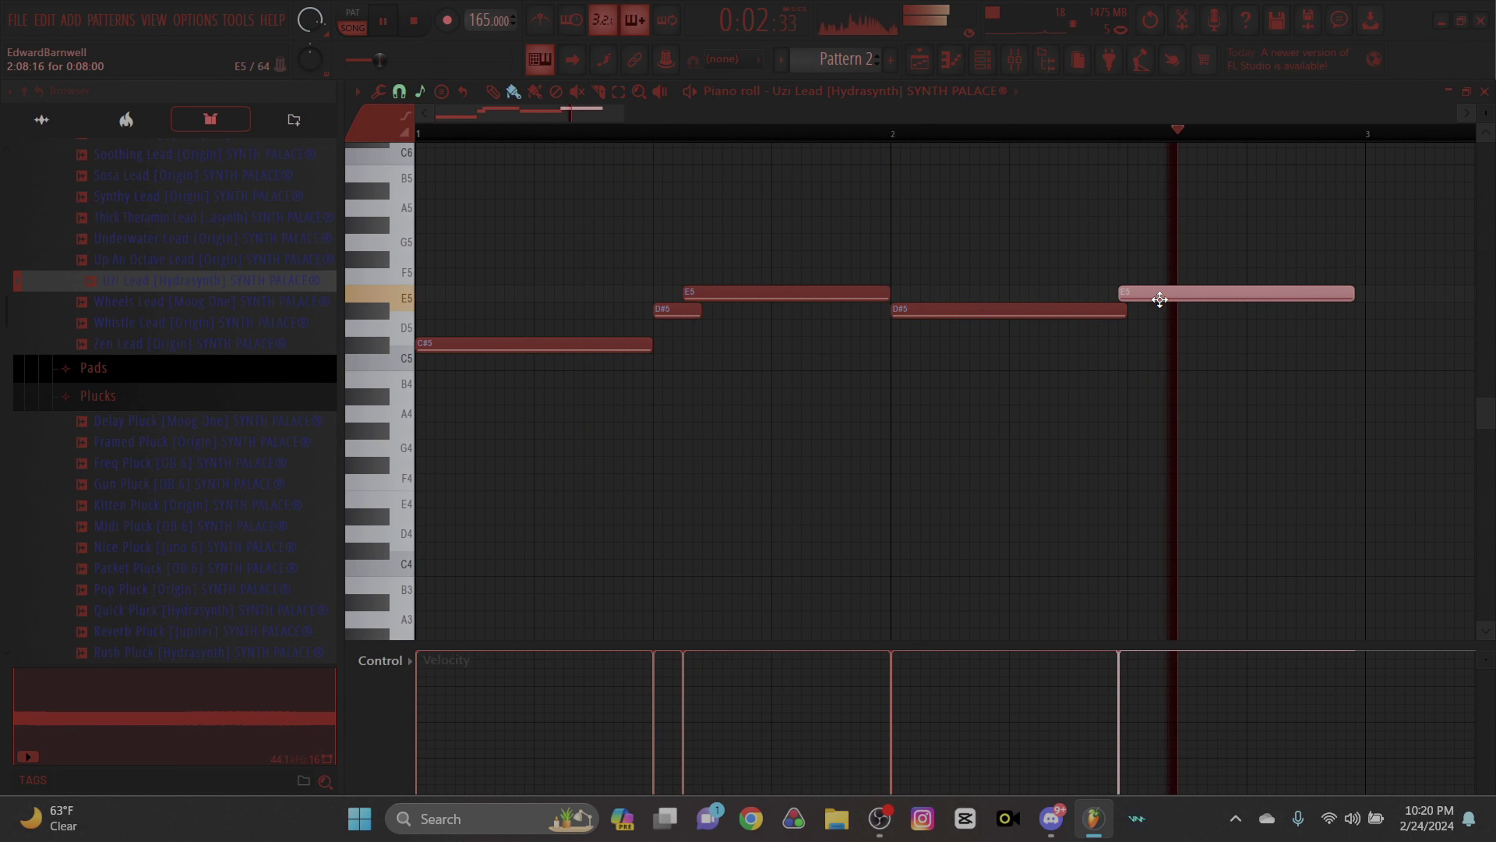
# Retime the Uzi Lead's D#5 and E5 notes in bars 1 and 2, ending the phrase on a G#5 note.
pyautogui.press('space')
pyautogui.press('space')
pyautogui.moveTo(621, 114); pyautogui.dragTo(660, 119)
pyautogui.press('space')
pyautogui.press('space')
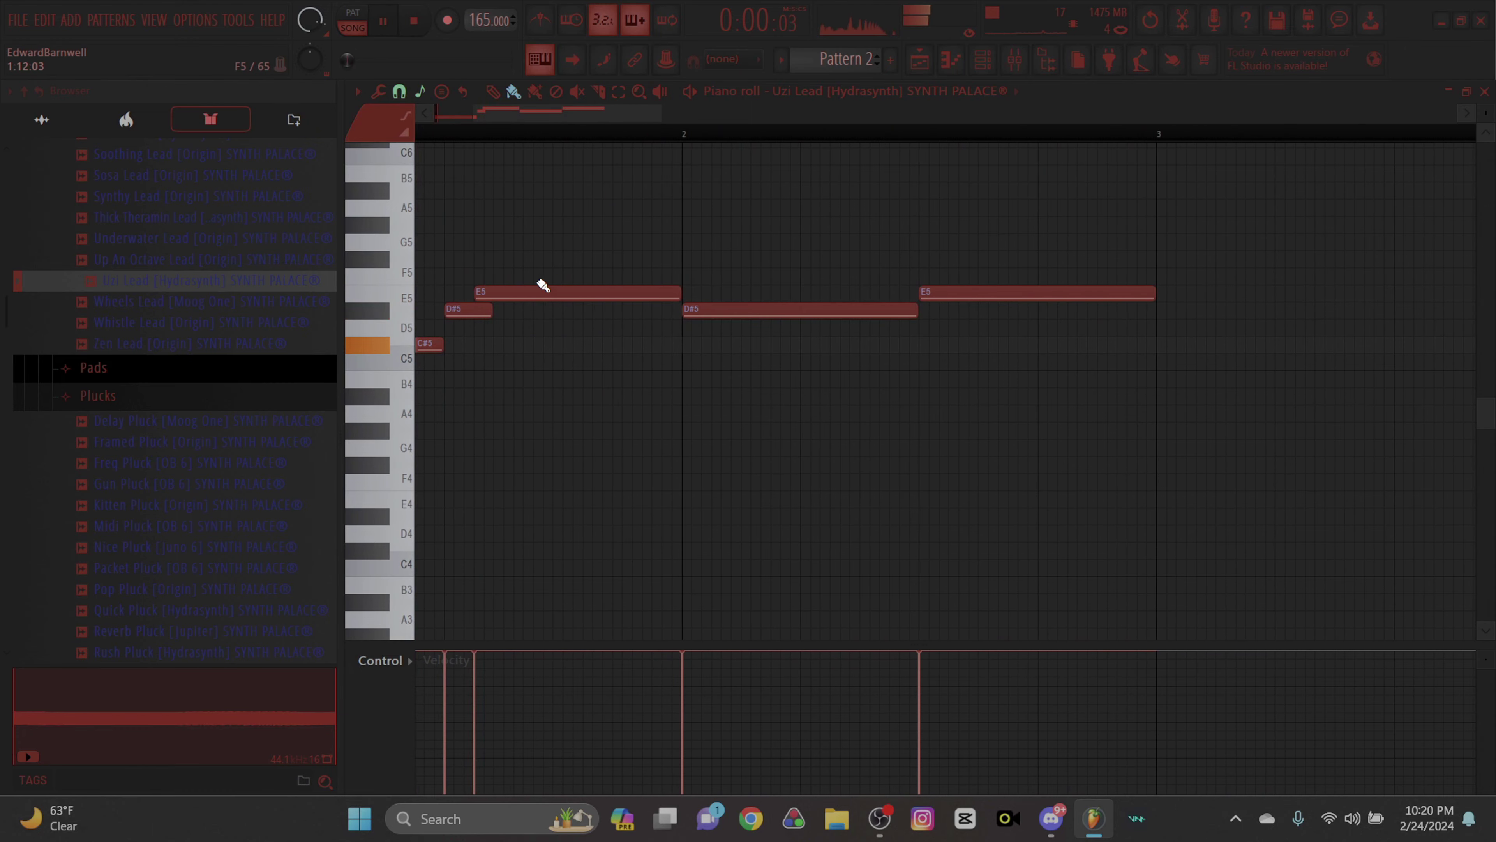
pyautogui.moveTo(529, 316); pyautogui.dragTo(495, 310)
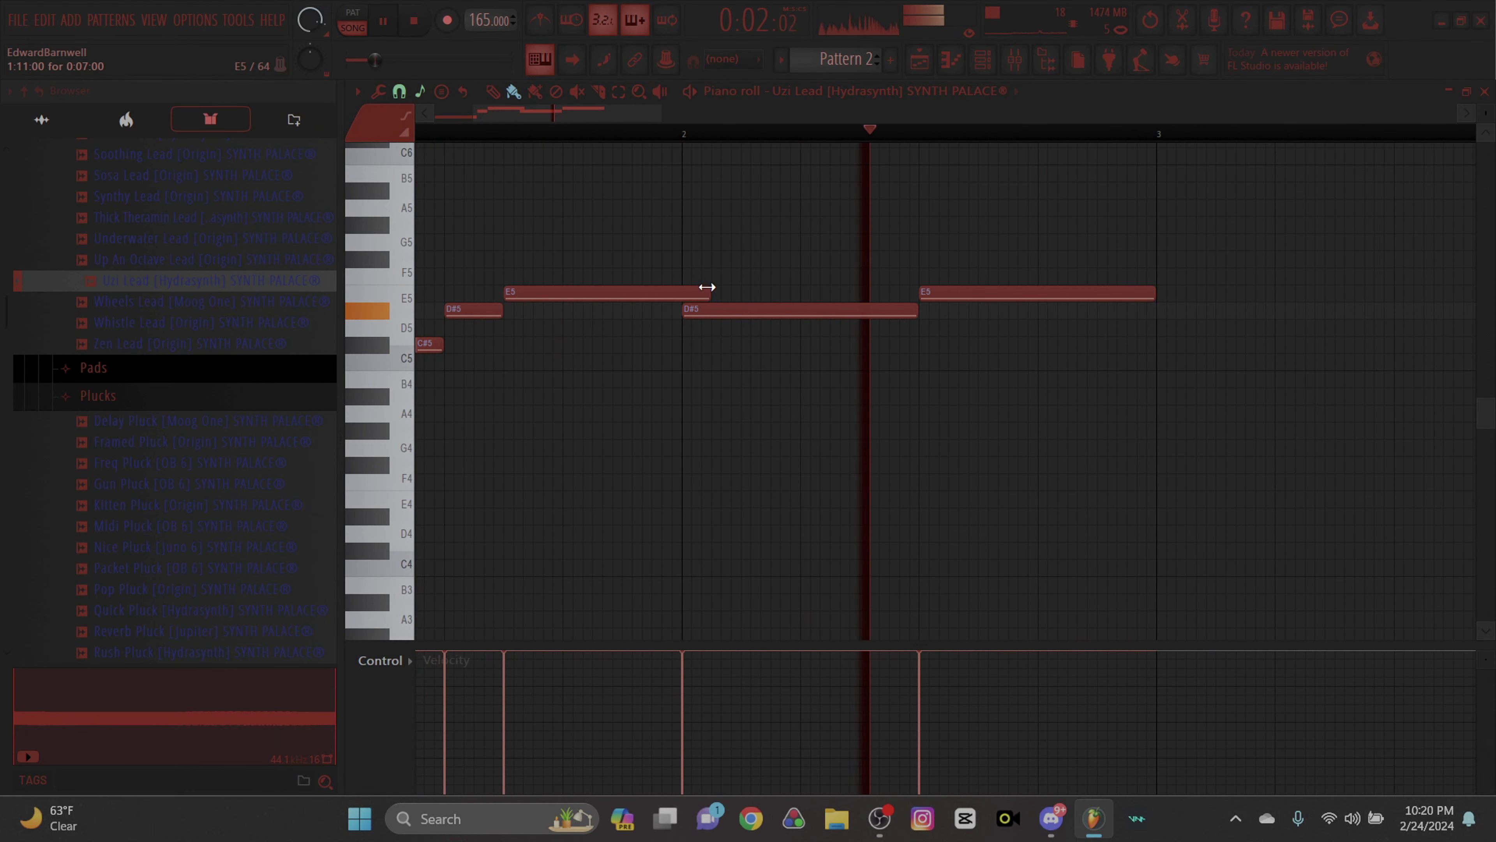
pyautogui.moveTo(710, 294); pyautogui.dragTo(688, 300)
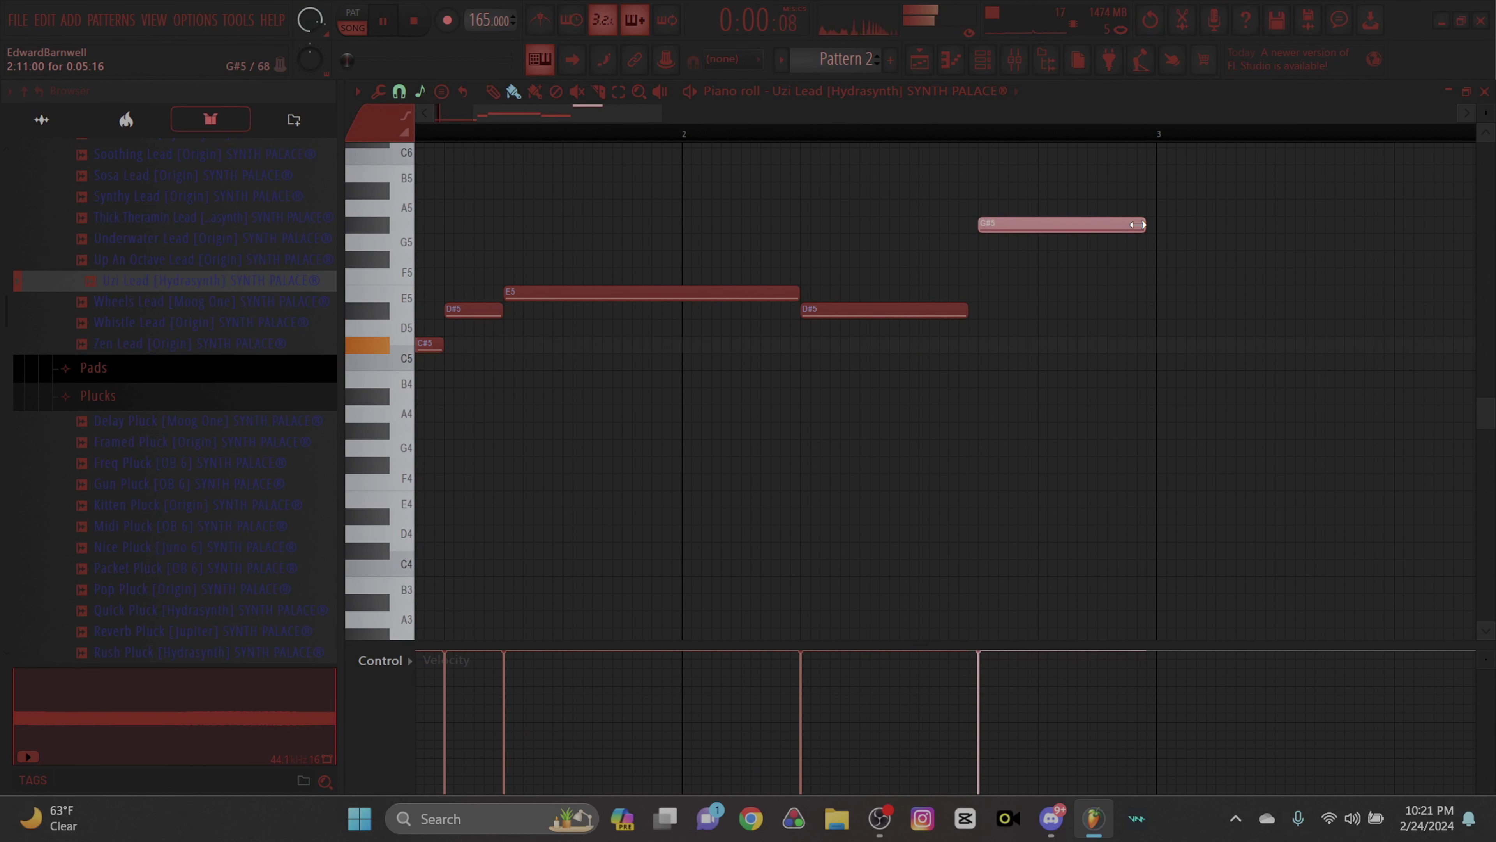
pyautogui.moveTo(1377, 242); pyautogui.dragTo(1129, 250)
pyautogui.click(643, 110)
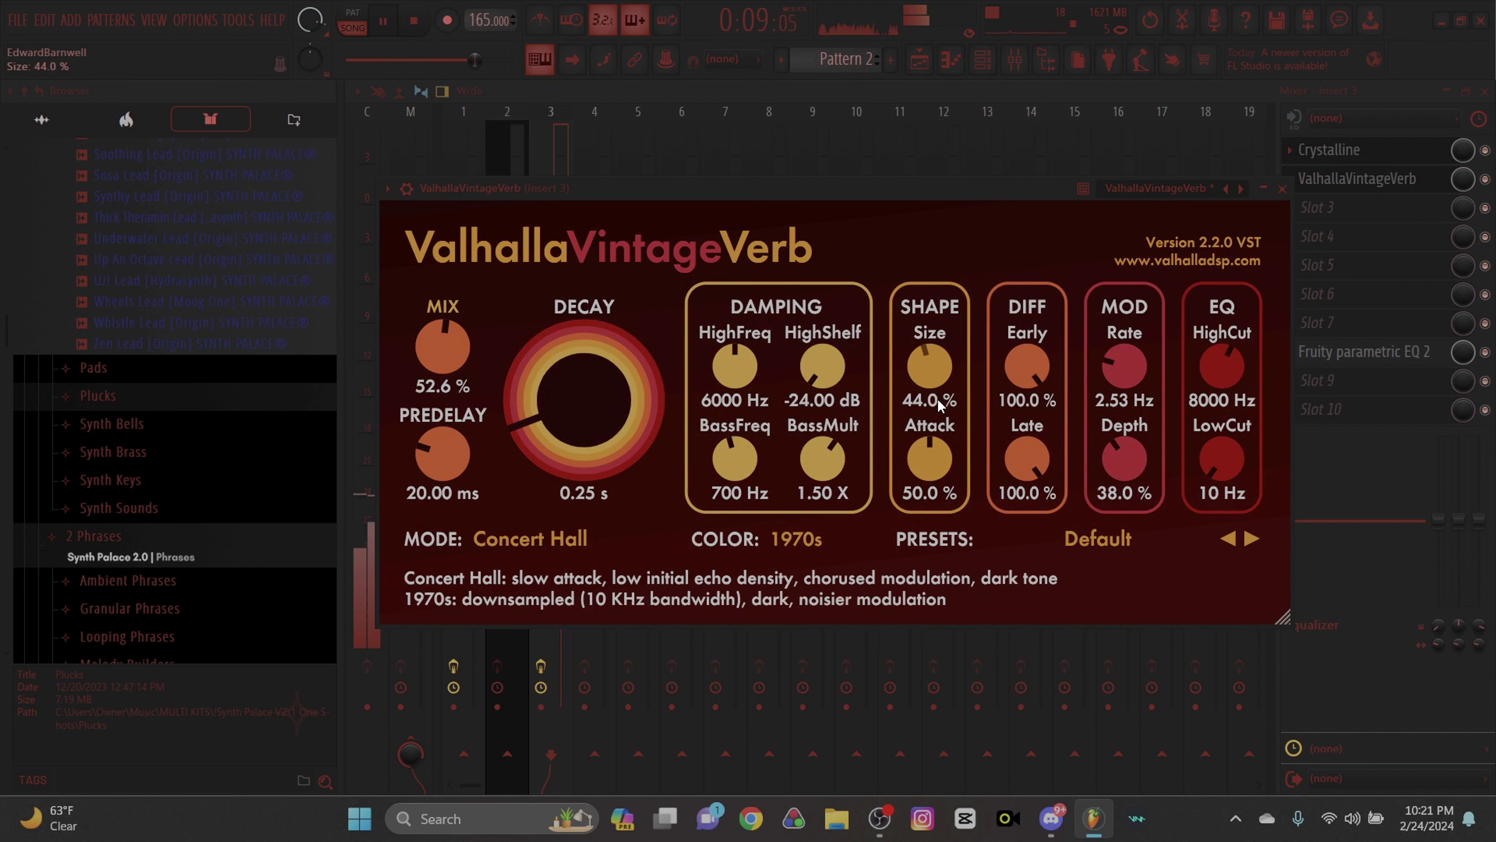
# Close ValhallaVintageVerb and vary the velocity and panning of all the Uzi Lead notes.
pyautogui.click(1283, 188)
pyautogui.click(952, 60)
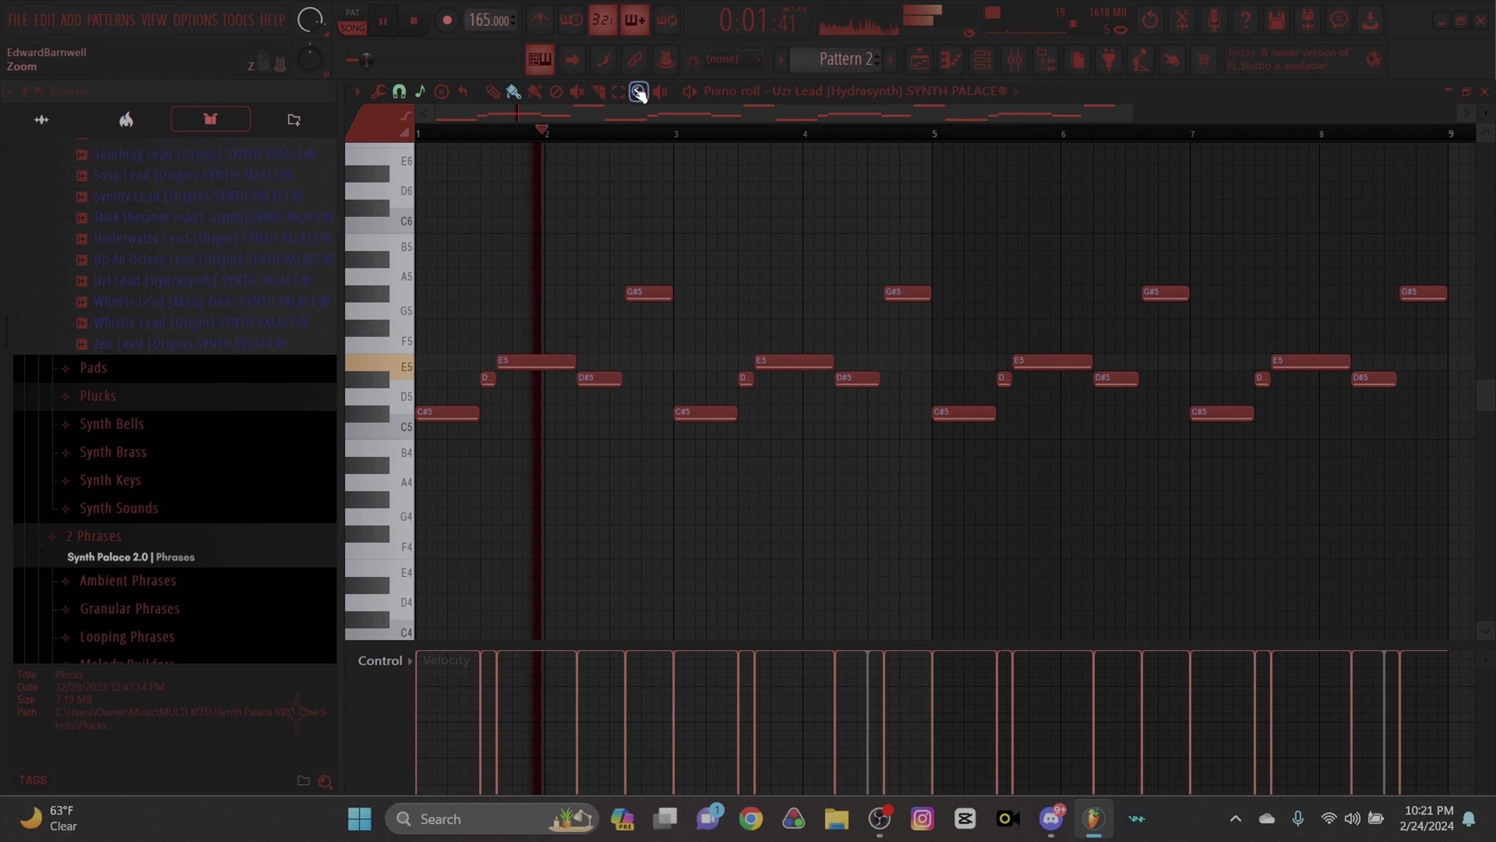
pyautogui.hotkey('ctrl', 'a')
pyautogui.scroll(-5, 678, 409)
pyautogui.scroll(1, 677, 407)
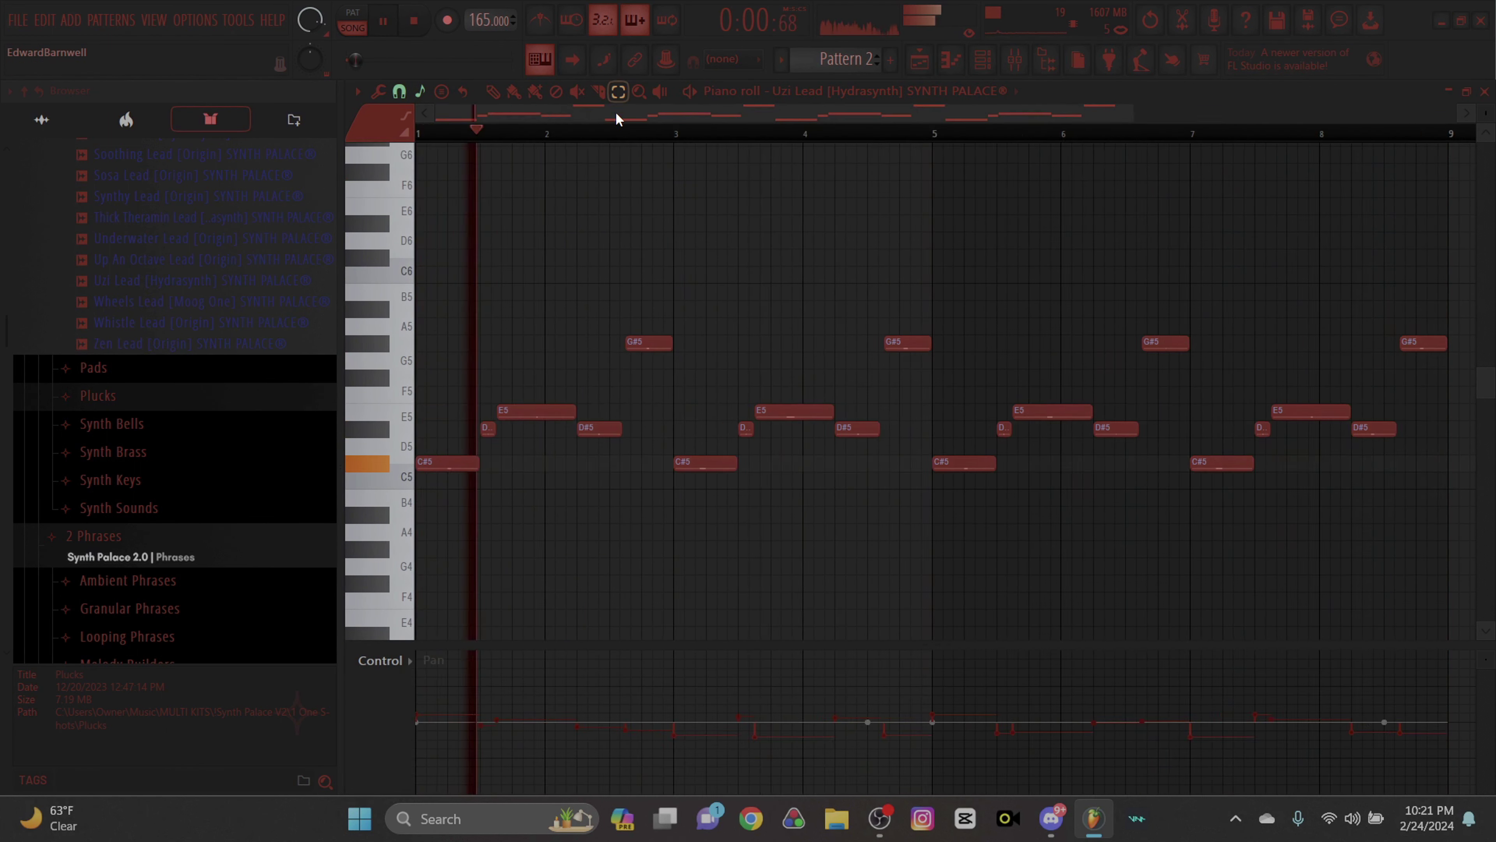
# Lower the G#5 notes at the ends of bars 6 and 8 in the Uzi Lead to E5.
pyautogui.moveTo(616, 119); pyautogui.dragTo(815, 119)
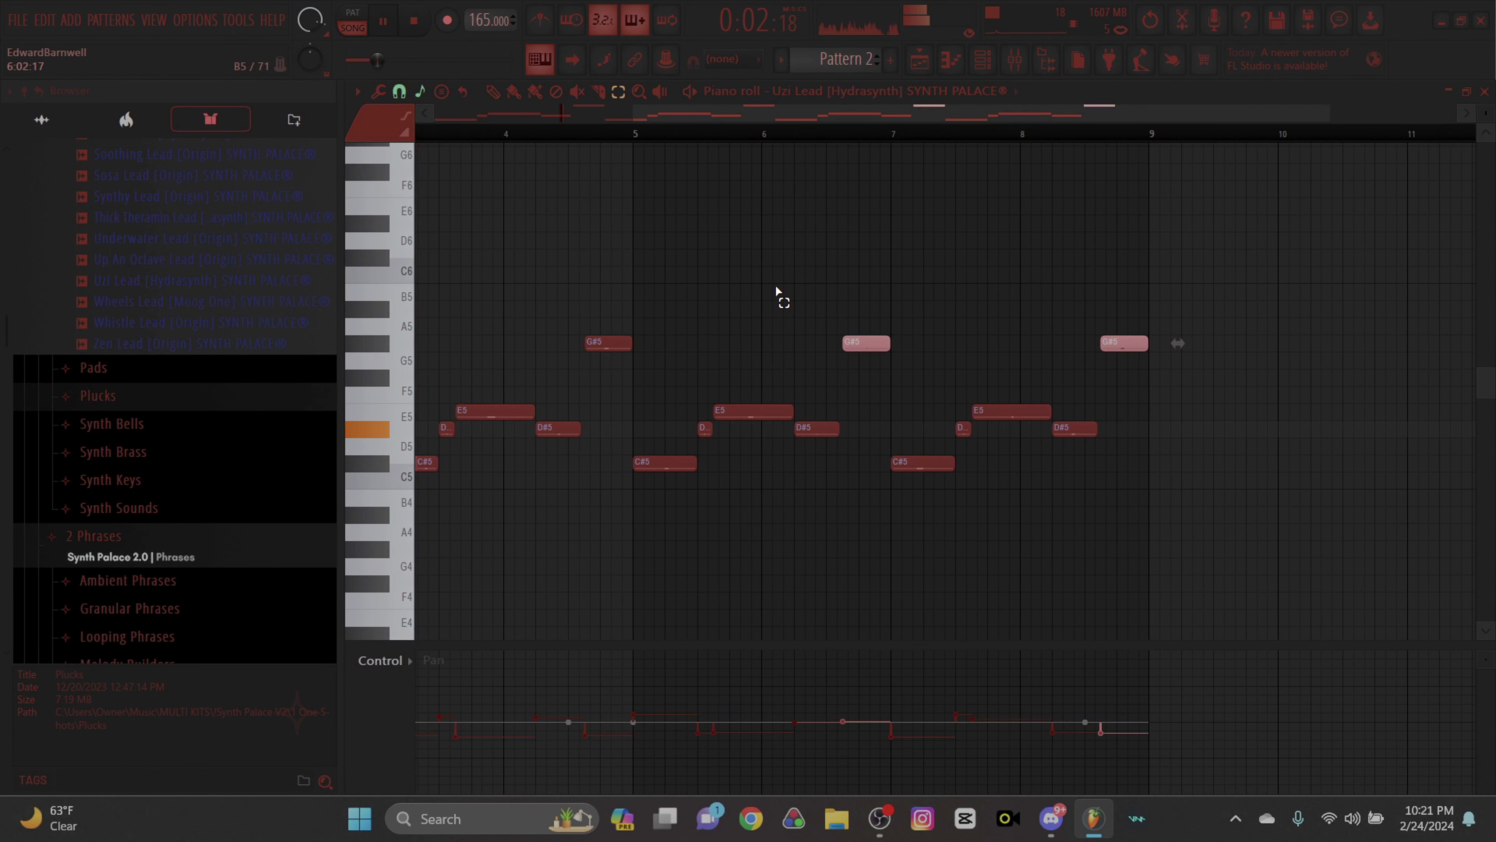
pyautogui.press('Down')
pyautogui.press('Down')
pyautogui.press('Down')
pyautogui.press('Down')
pyautogui.click(1007, 287)
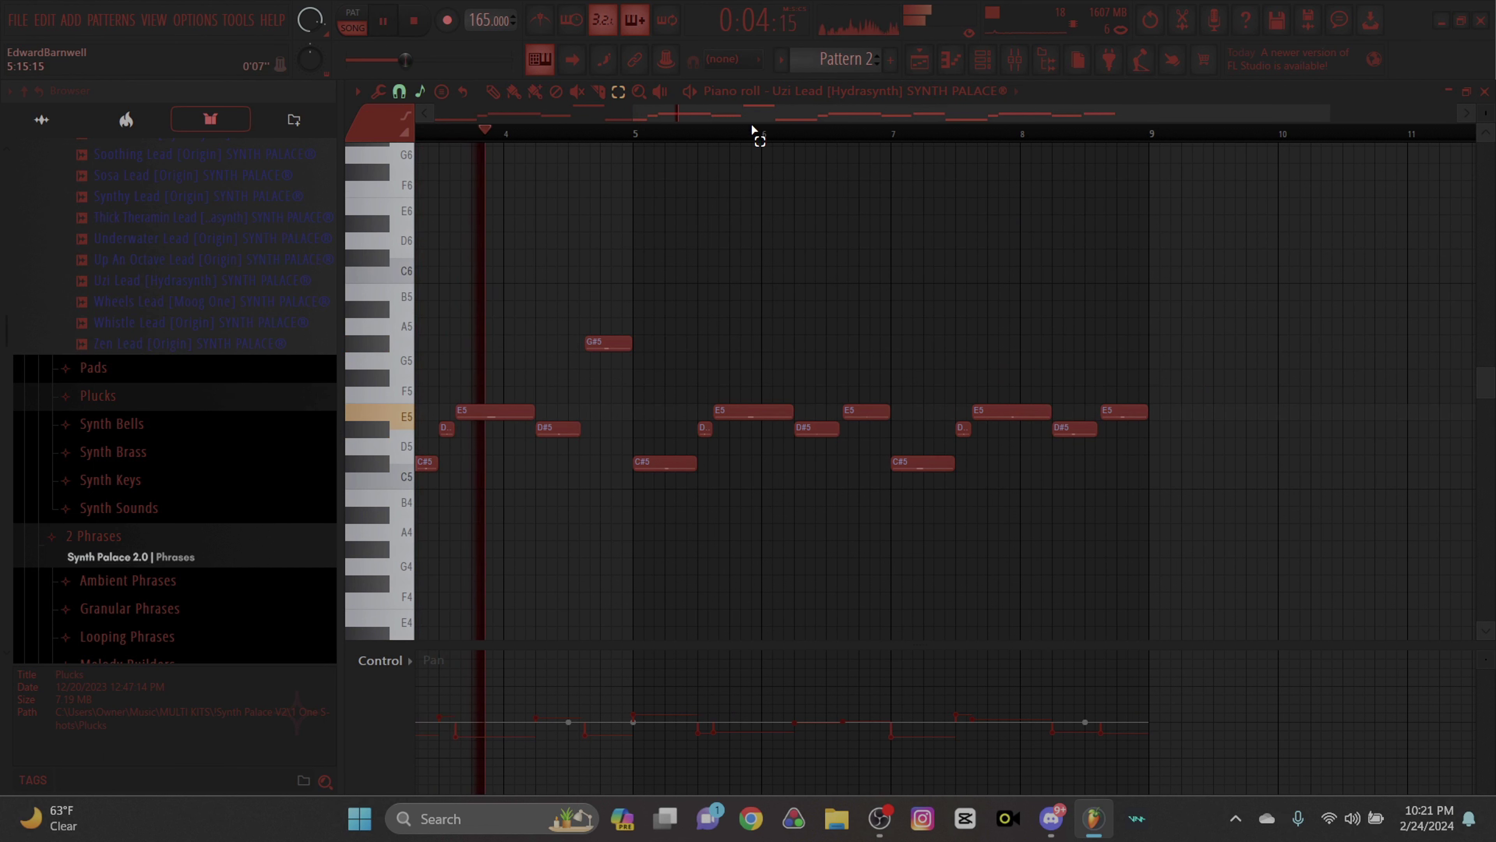
pyautogui.moveTo(751, 116); pyautogui.dragTo(545, 115)
pyautogui.click(514, 91)
pyautogui.scroll(2, 622, 214)
pyautogui.scroll(1, 182, 254)
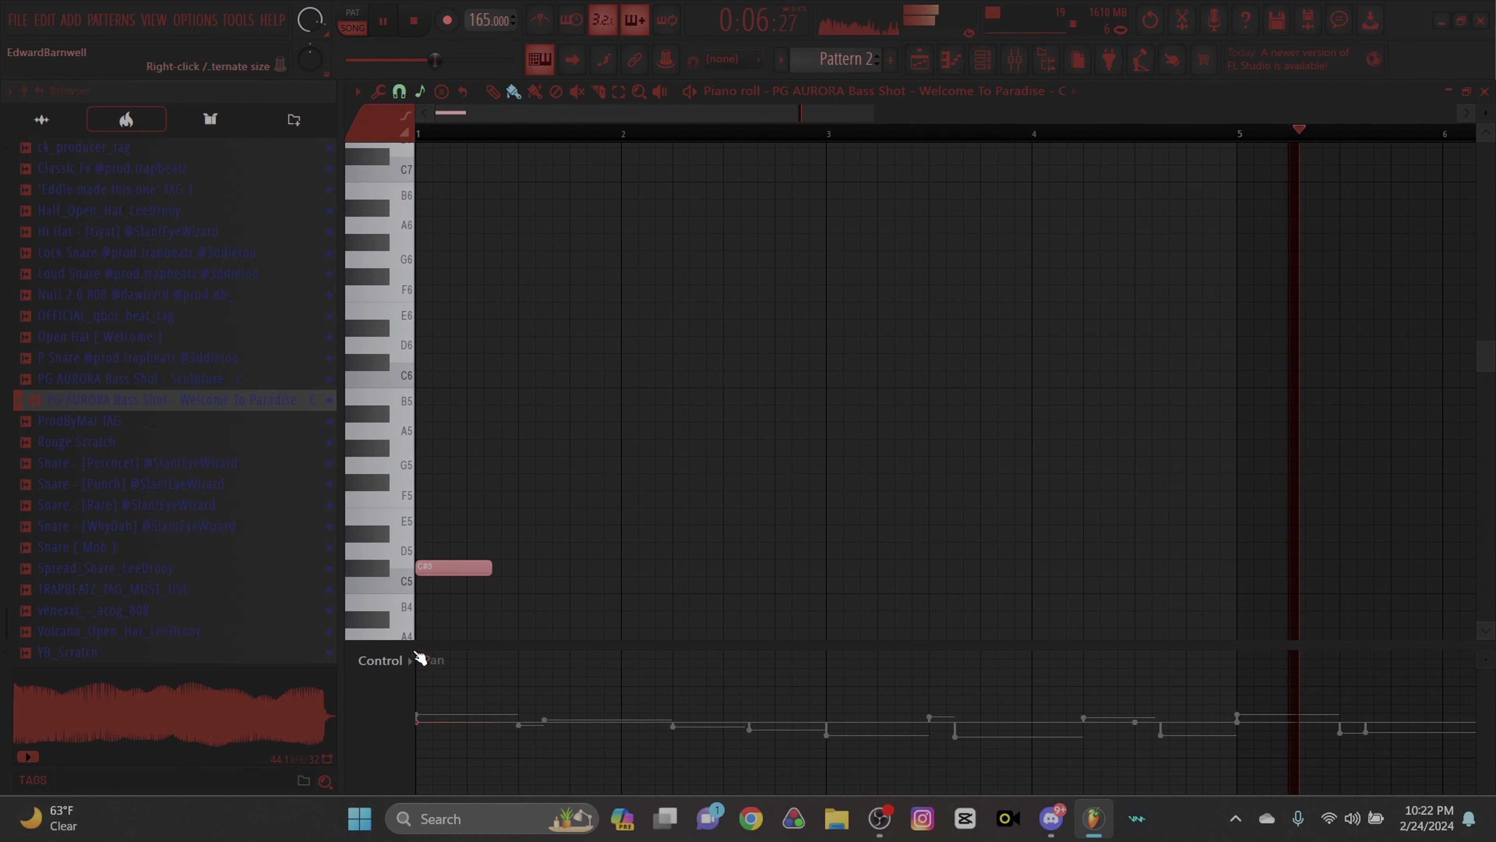
# Enter two long C#5 notes for the bass from bar 1 into bar 4, ending bar 4 with a short E5.
pyautogui.click(407, 661)
pyautogui.click(423, 703)
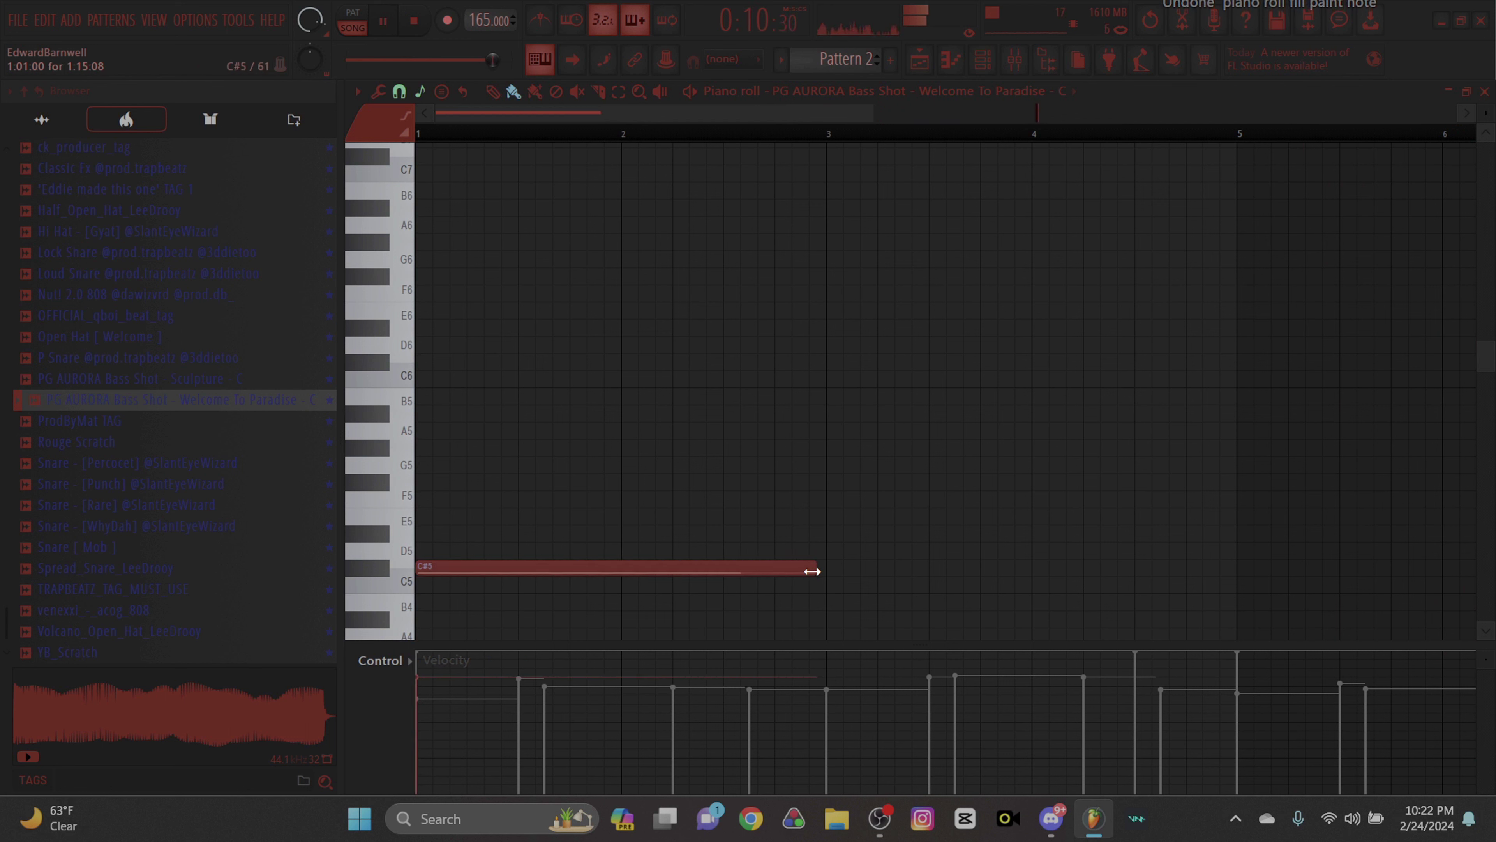
pyautogui.moveTo(1231, 563); pyautogui.dragTo(1134, 579)
pyautogui.click(1147, 519)
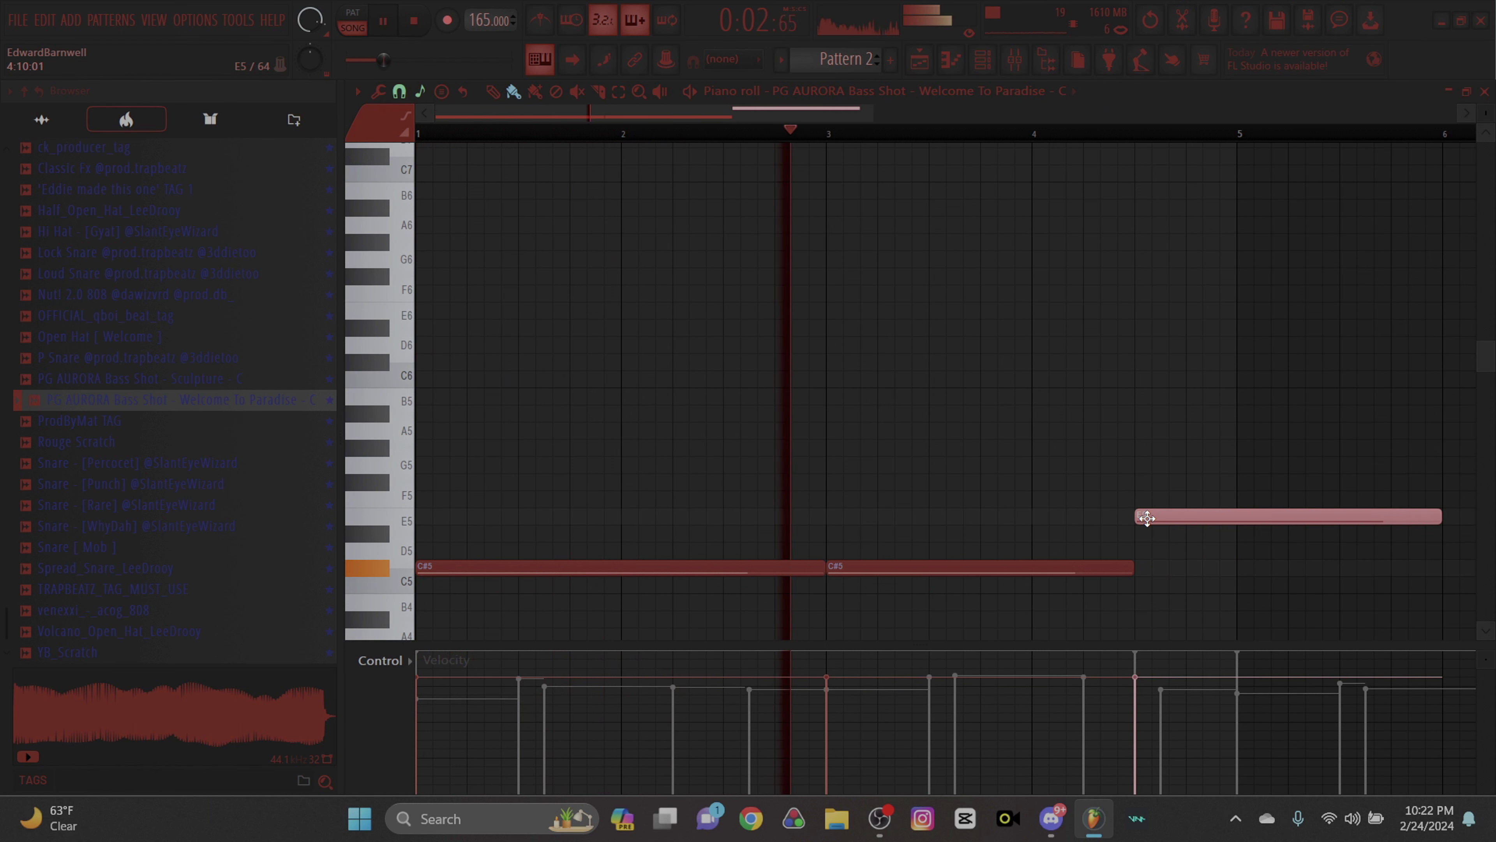
pyautogui.hscroll(2, 984, 295)
pyautogui.click(1284, 520)
pyautogui.press('space')
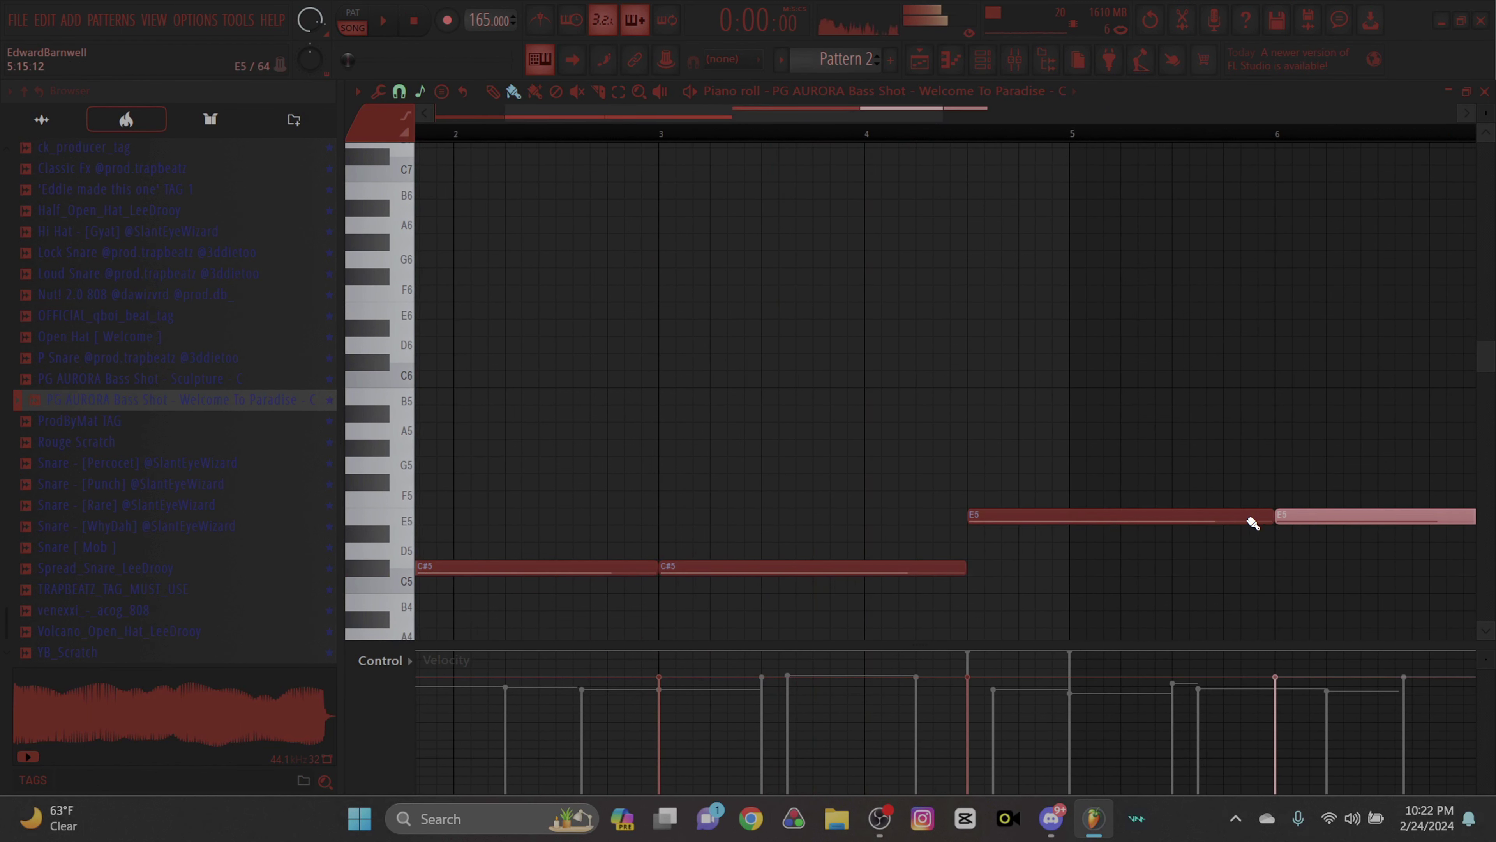
pyautogui.moveTo(1067, 529); pyautogui.dragTo(1072, 530)
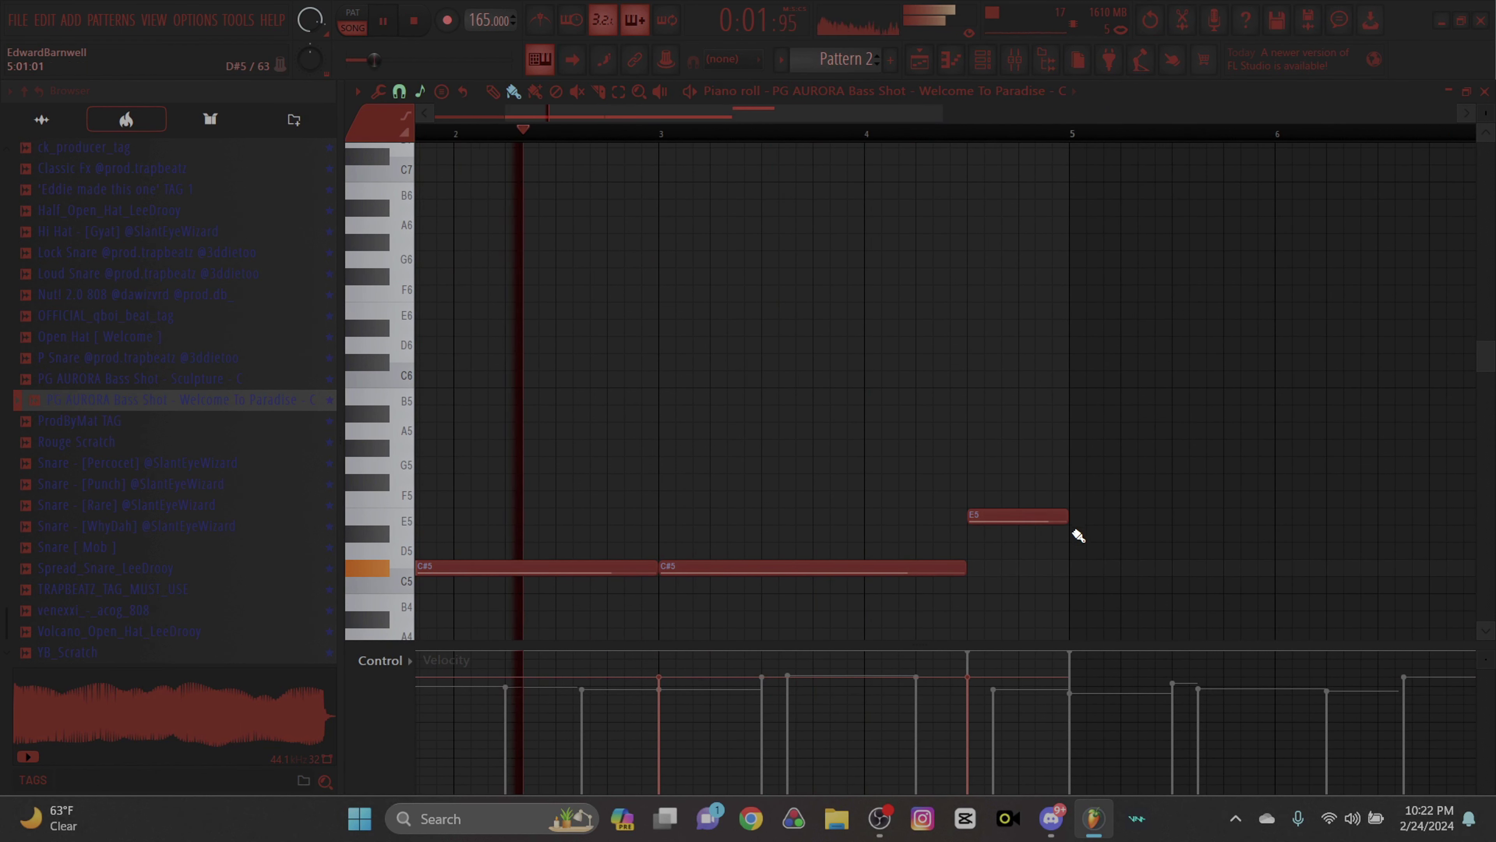
# Repeat the four-bar bass phrase in bars 5 to 8 and lower its final E5 note to A4.
pyautogui.hotkey('ctrl', 'b')
pyautogui.hotkey('ctrl', 'd')
pyautogui.scroll(-3, 1293, 491)
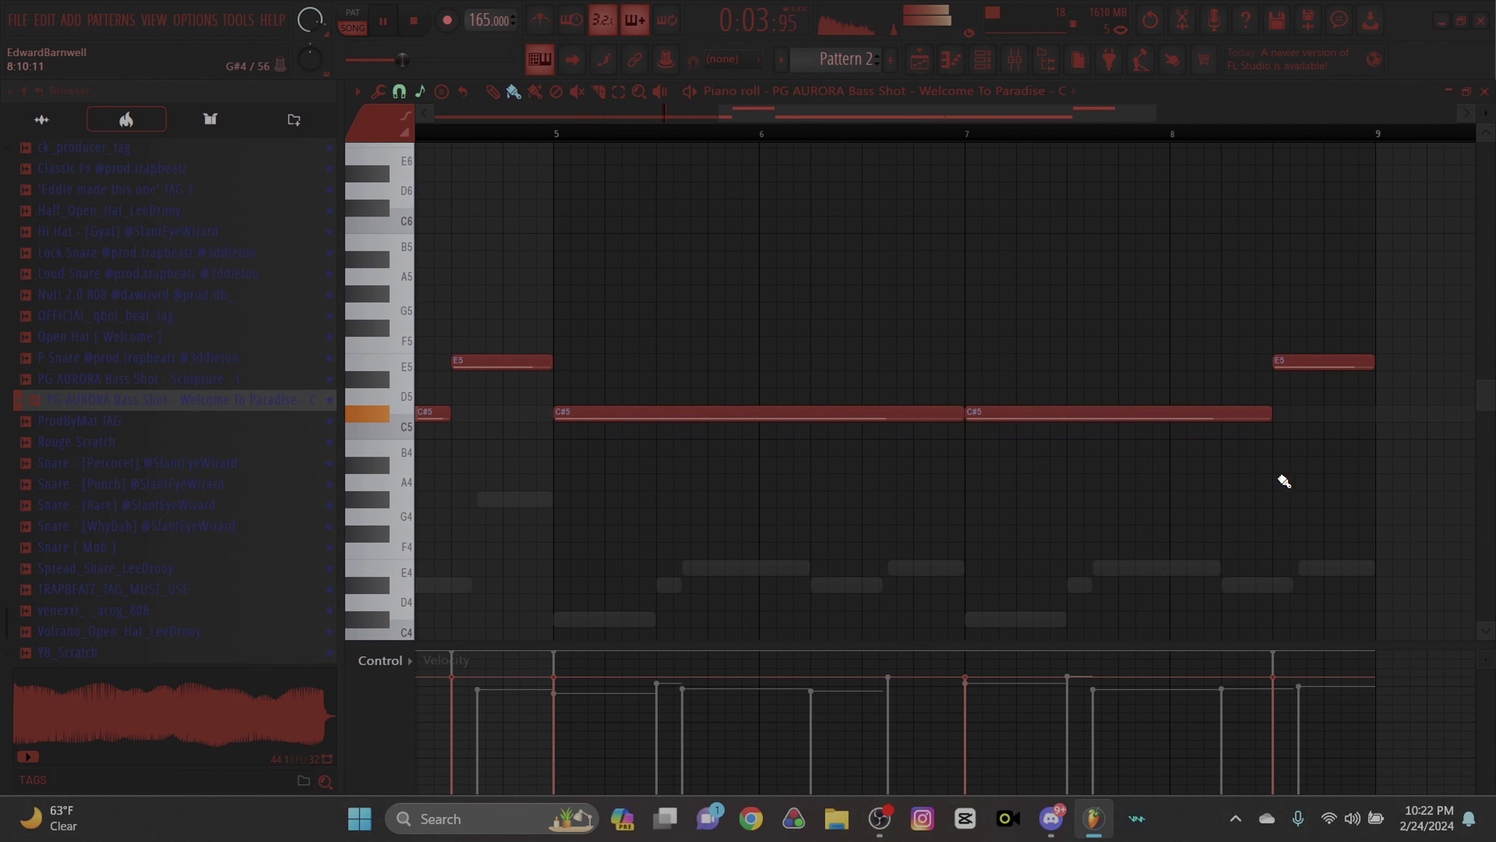
pyautogui.moveTo(1312, 361); pyautogui.dragTo(1308, 479)
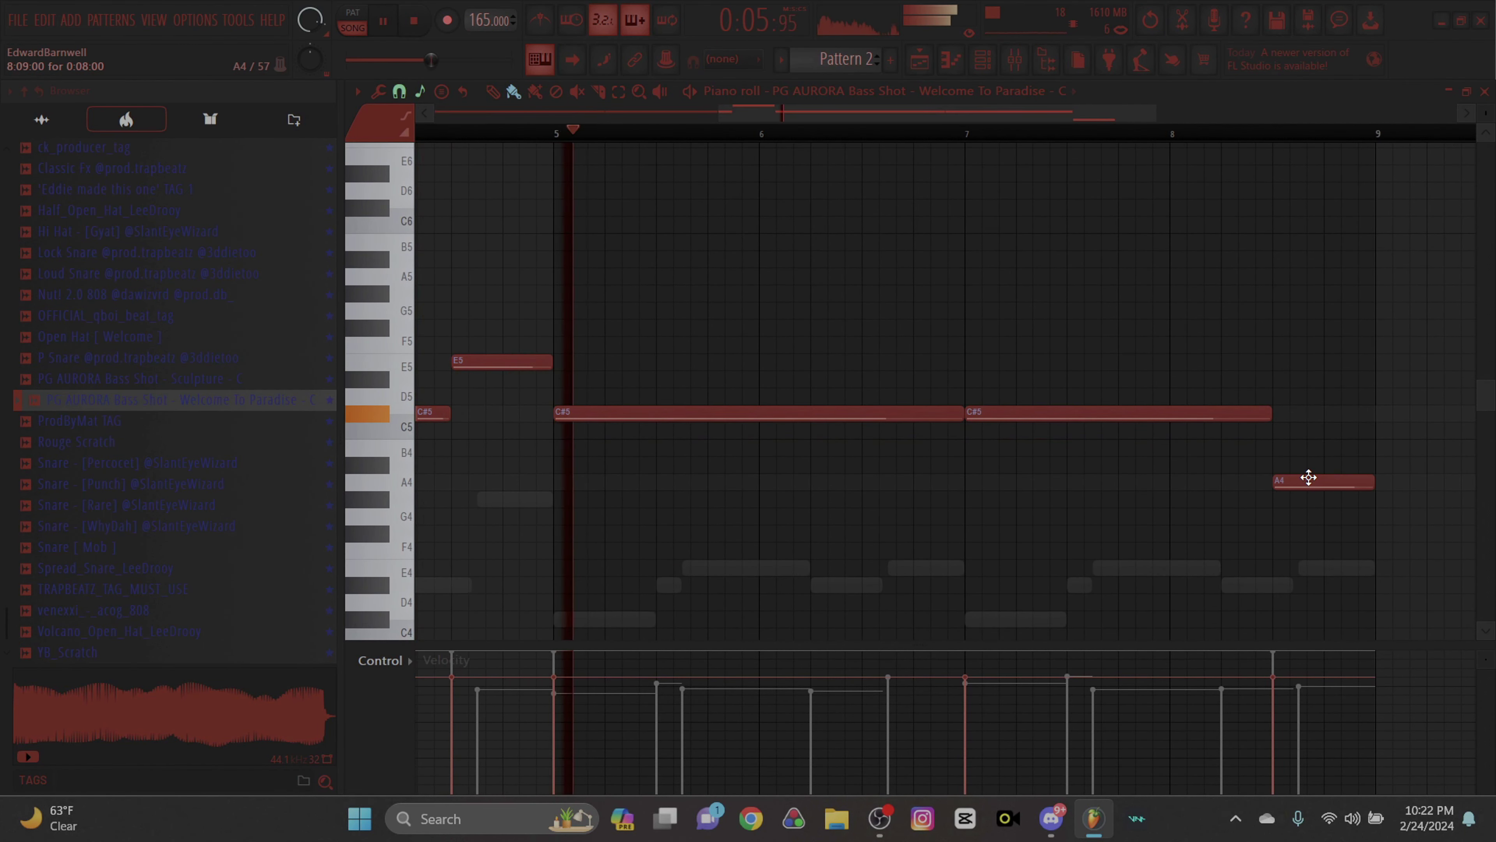
pyautogui.scroll(-10, 1307, 505)
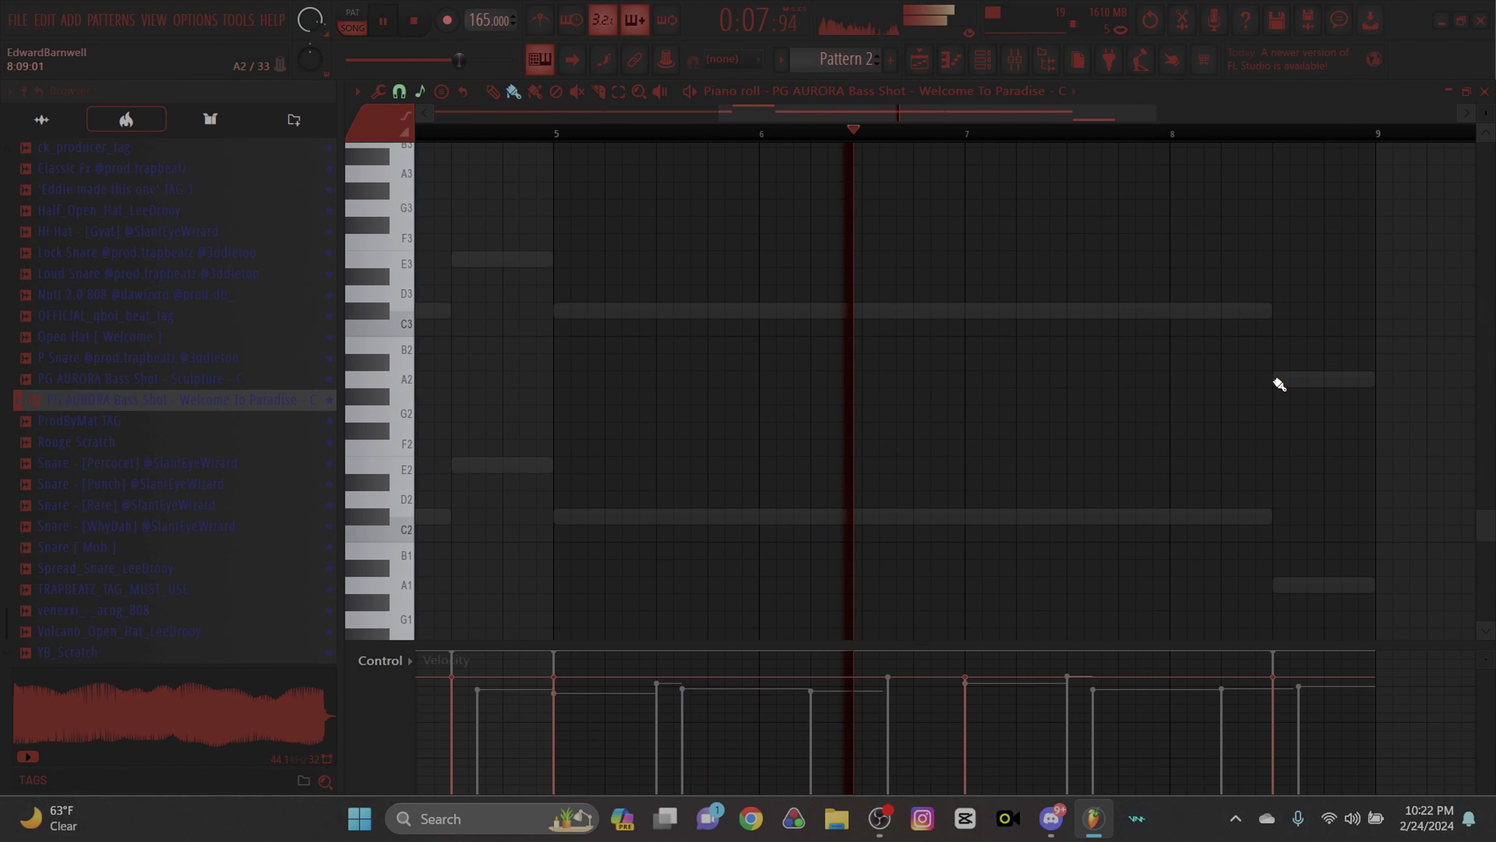
pyautogui.rightClick(1319, 389)
pyautogui.scroll(10, 1159, 508)
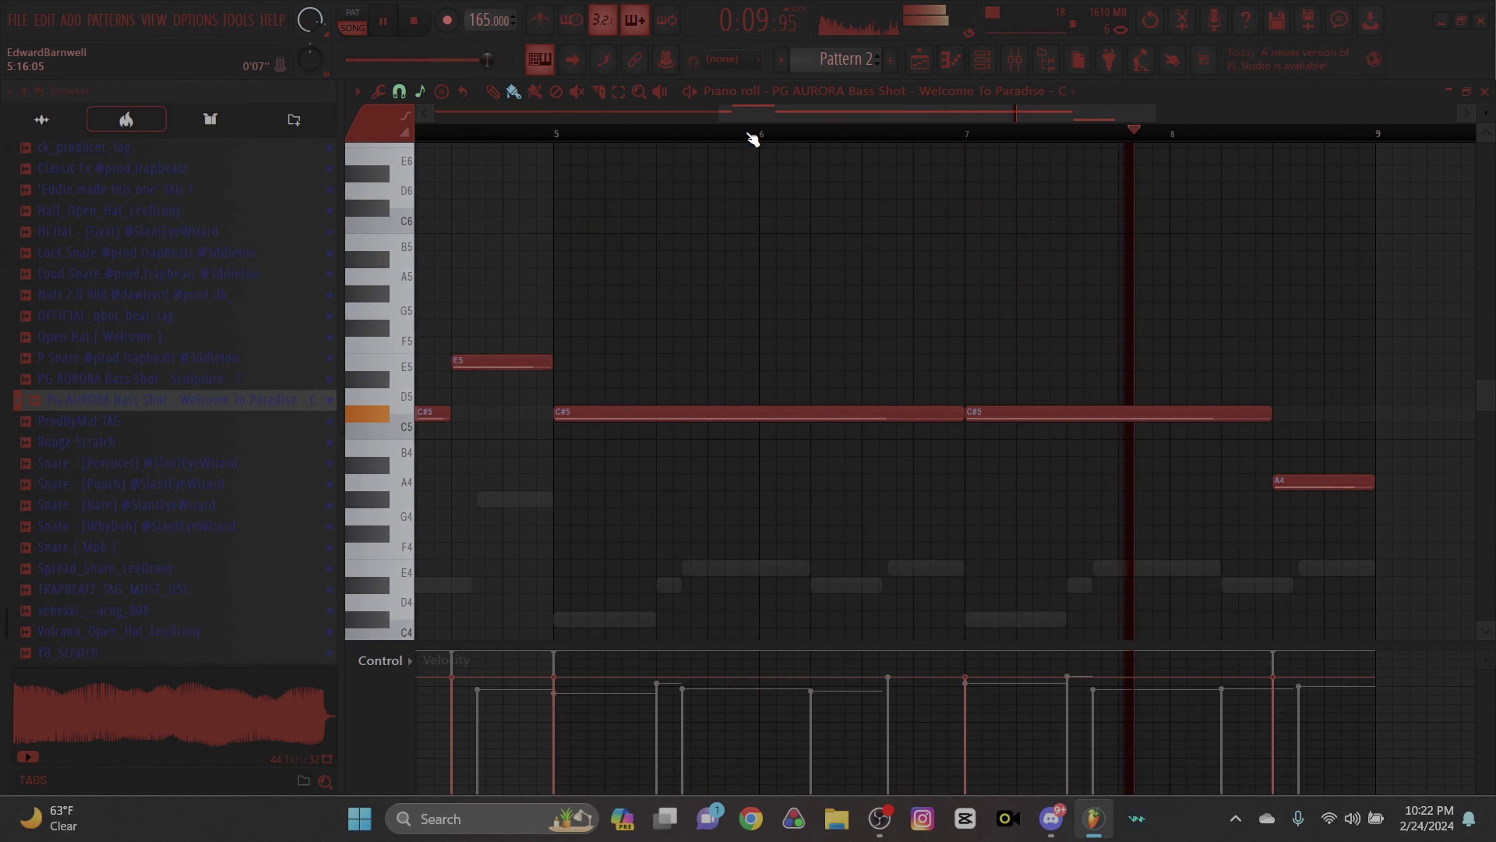
pyautogui.moveTo(717, 108); pyautogui.dragTo(589, 111)
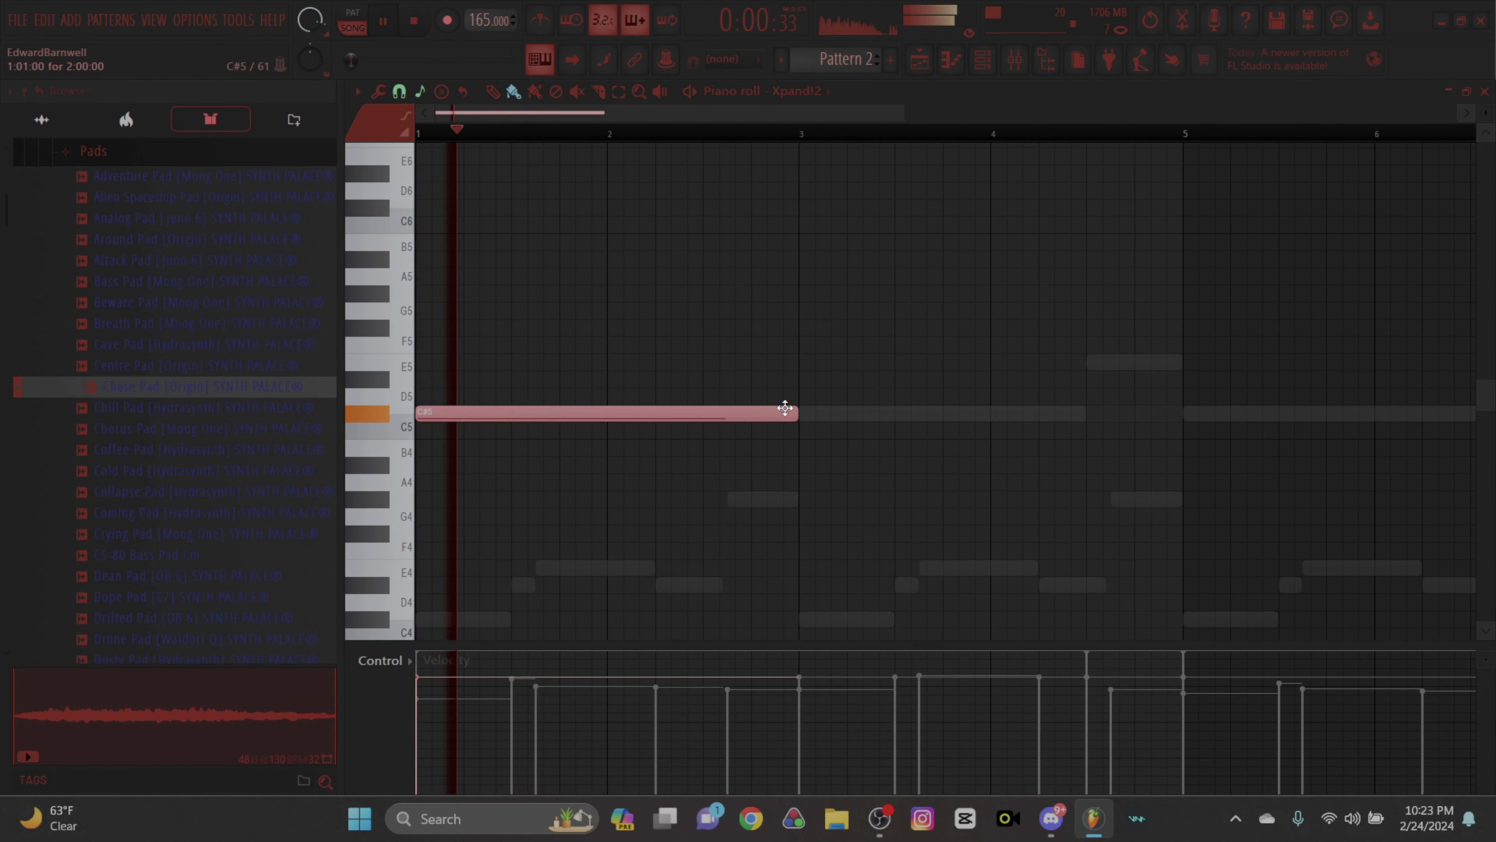
# Enter a long C#5 and a D#5 across bars 1 and 2 of Xpand!2, and repeat them in bars 3 and 4.
pyautogui.moveTo(788, 411); pyautogui.dragTo(648, 424)
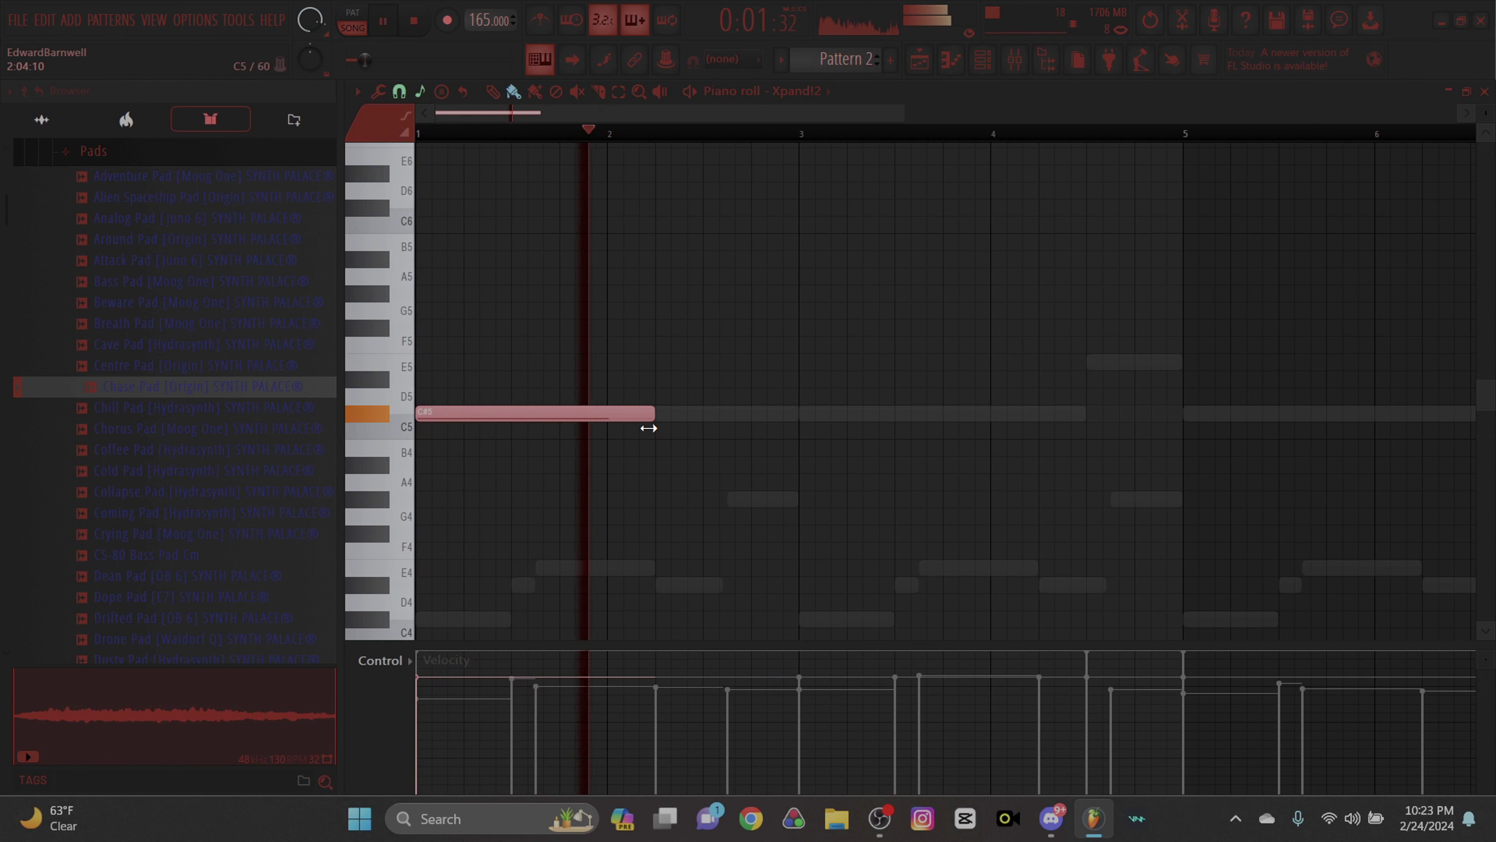
pyautogui.click(664, 379)
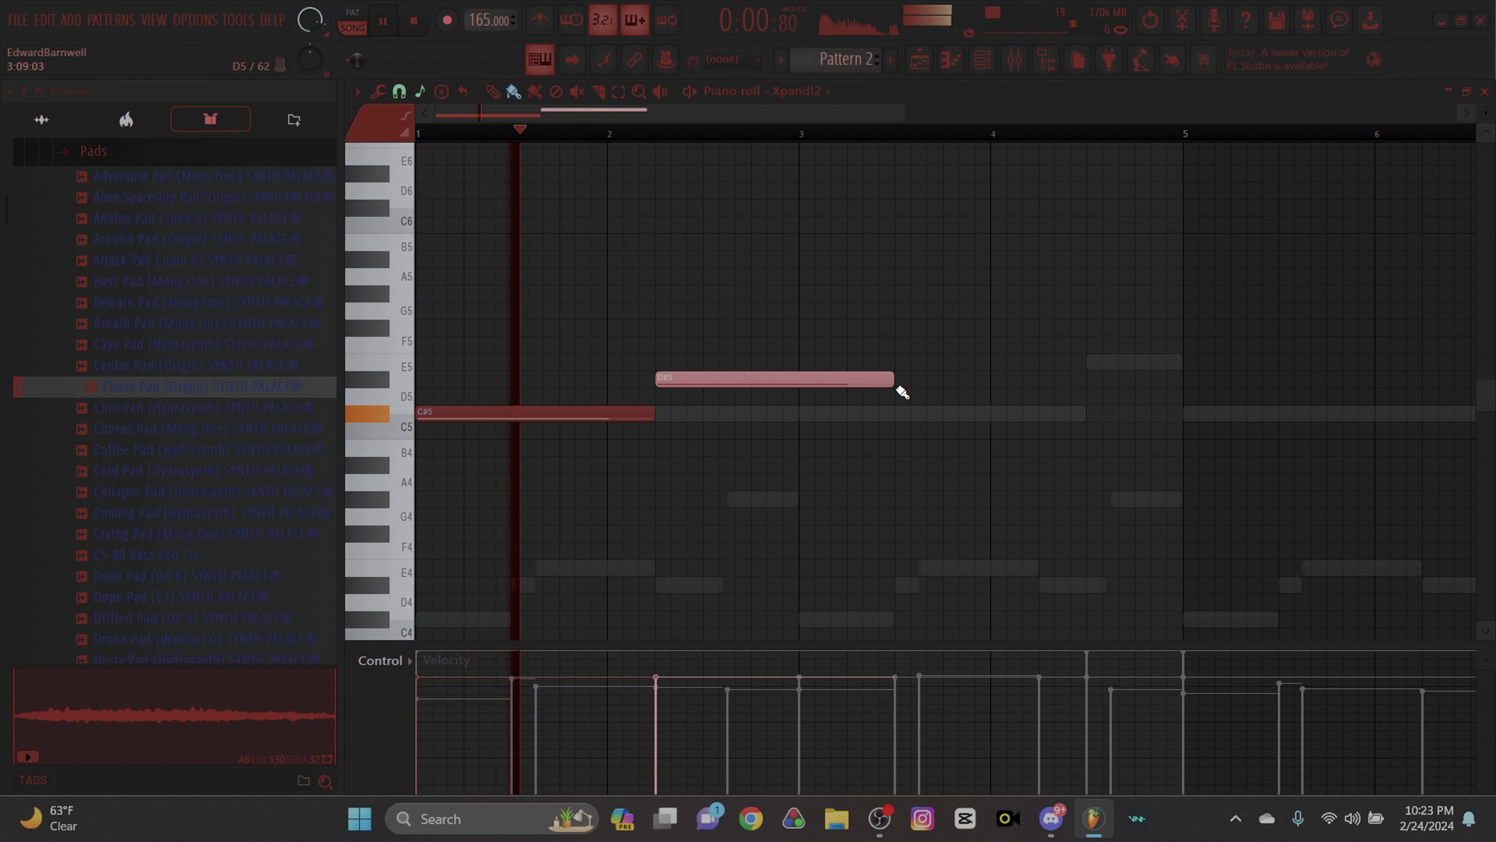
pyautogui.moveTo(895, 391); pyautogui.dragTo(799, 384)
pyautogui.hotkey('ctrl', 'b')
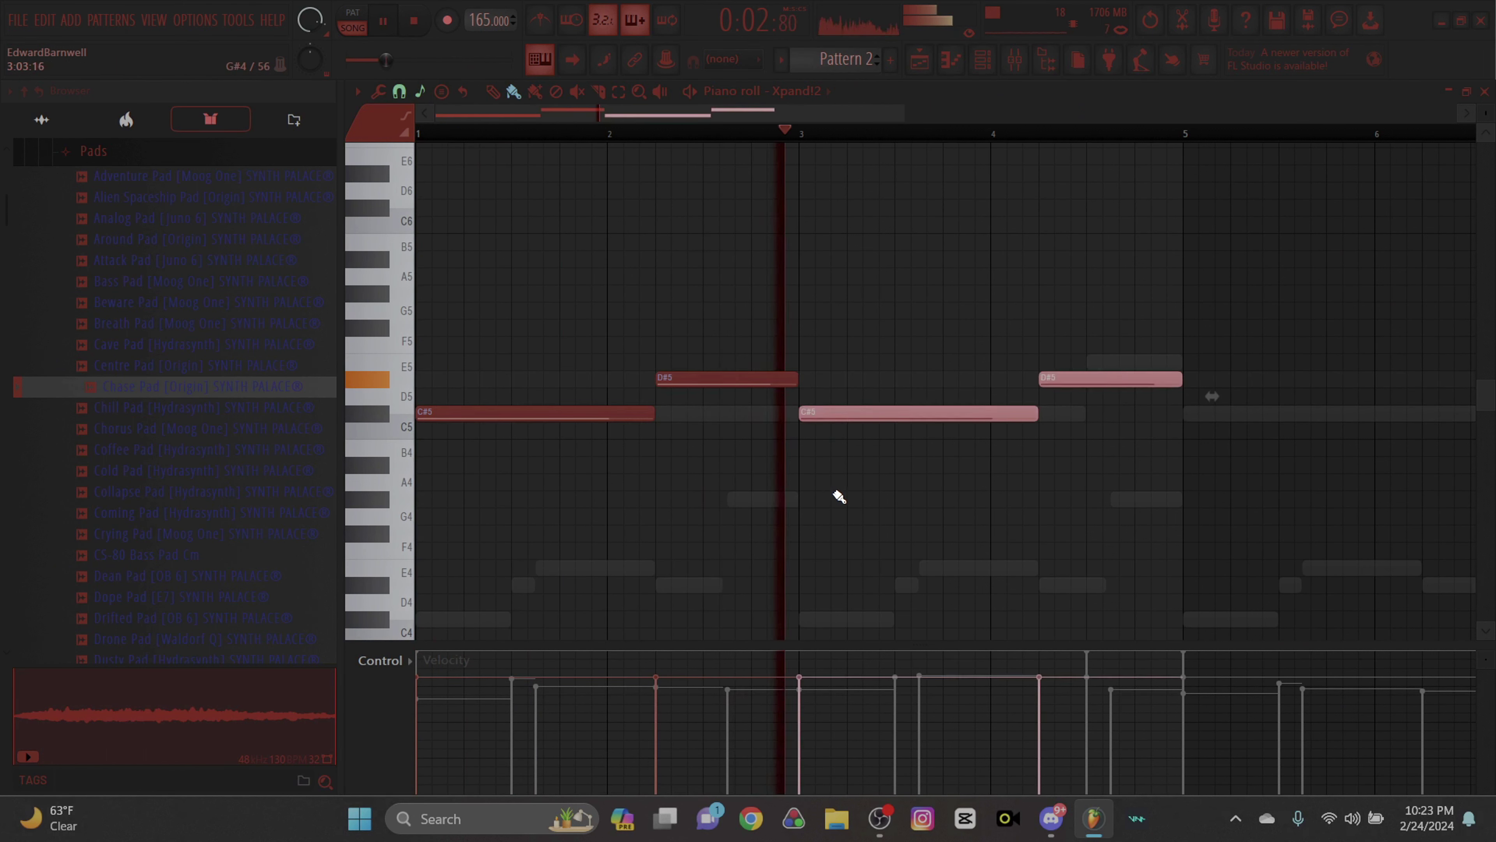
# Shorten the D#5 in bar 4, fill the rest of the bar with E5, and duplicate the four-bar phrase into bars 5 to 8.
pyautogui.moveTo(1172, 378); pyautogui.dragTo(1081, 380)
pyautogui.click(1105, 370)
pyautogui.hotkey('ctrl', 'l')
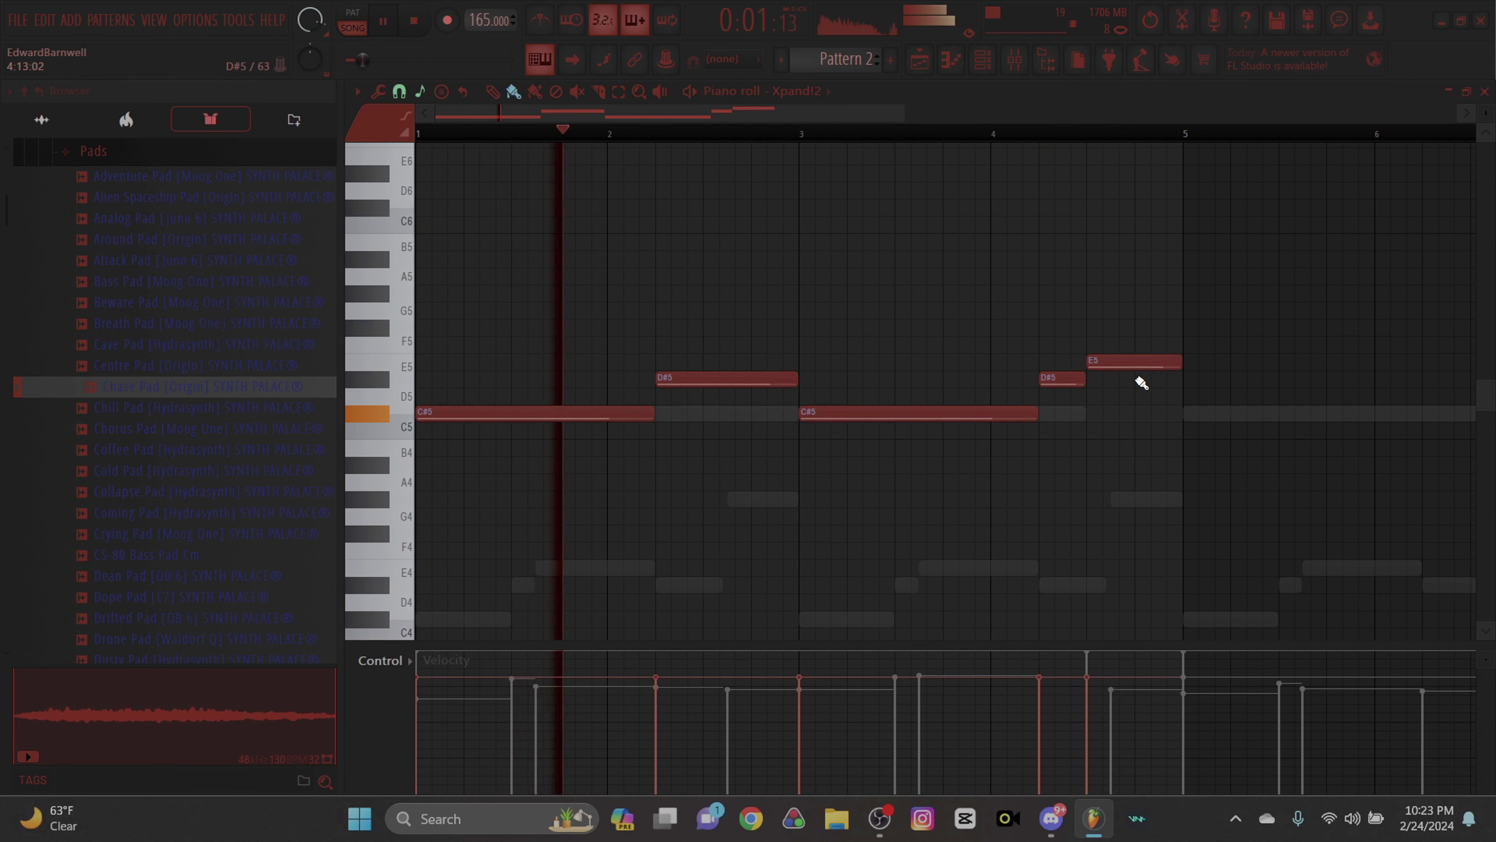
pyautogui.hotkey('ctrl', 'b')
# Route the Xpand!2 channel to mixer track 5 and lower that track's volume.
pyautogui.click(983, 59)
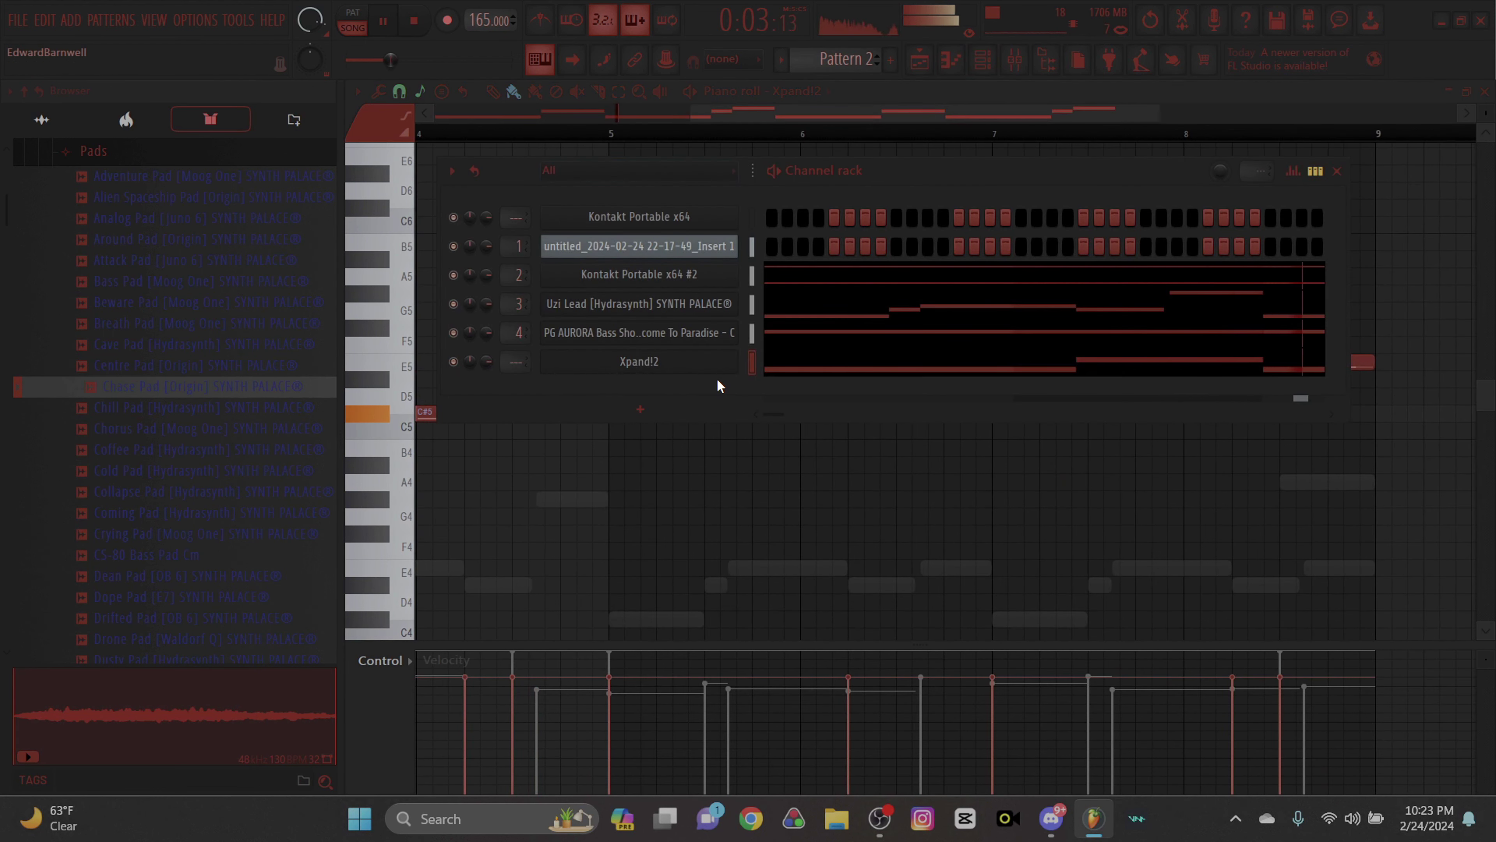
pyautogui.hotkey('ctrl', 'l')
pyautogui.moveTo(648, 460); pyautogui.dragTo(648, 490)
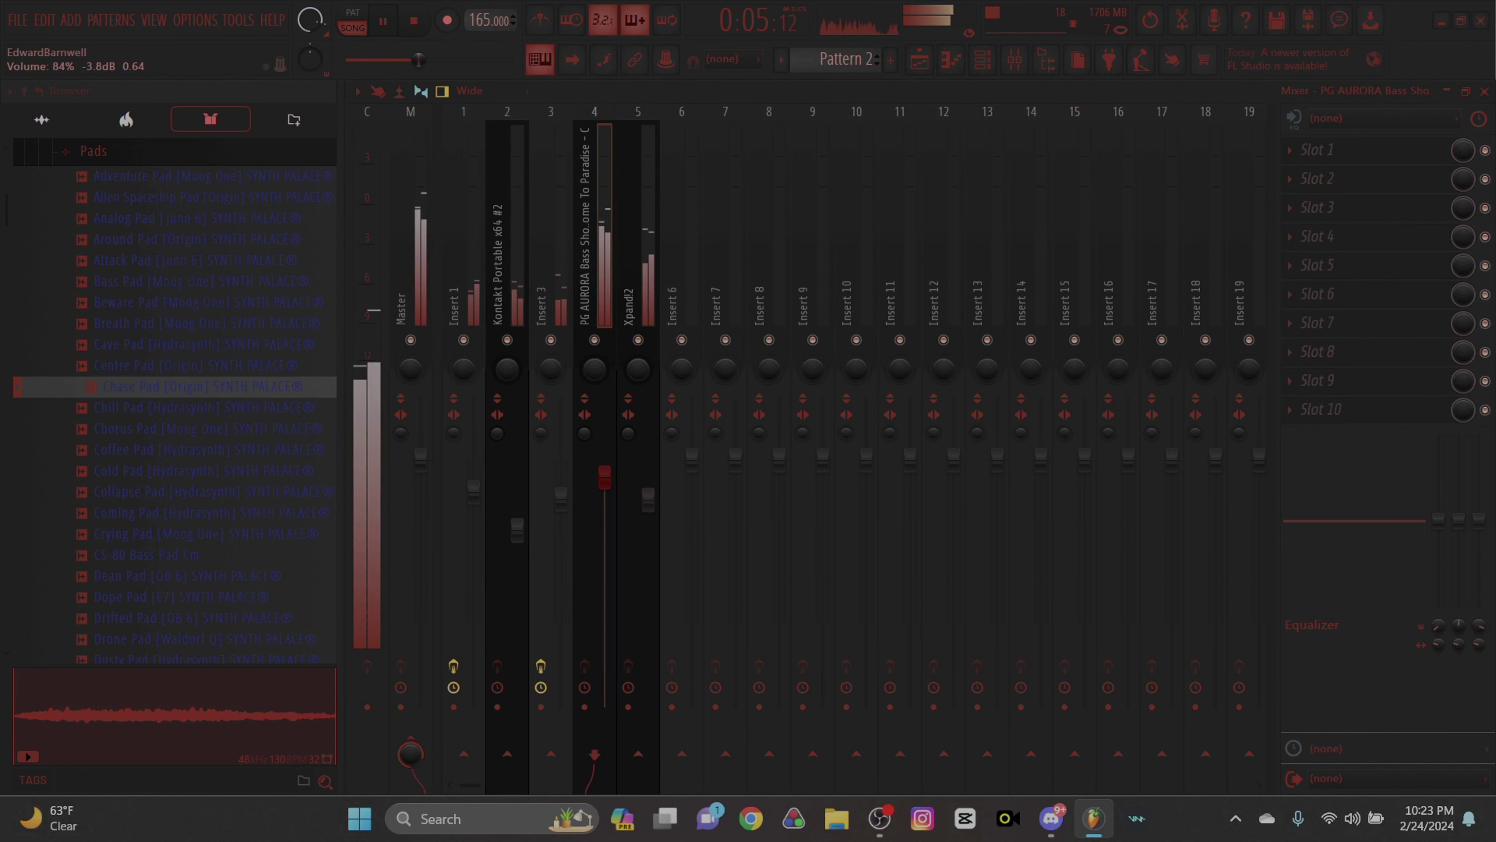
# Lower the final E5 note in bar 8 of Xpand!2 to A4.
pyautogui.click(951, 59)
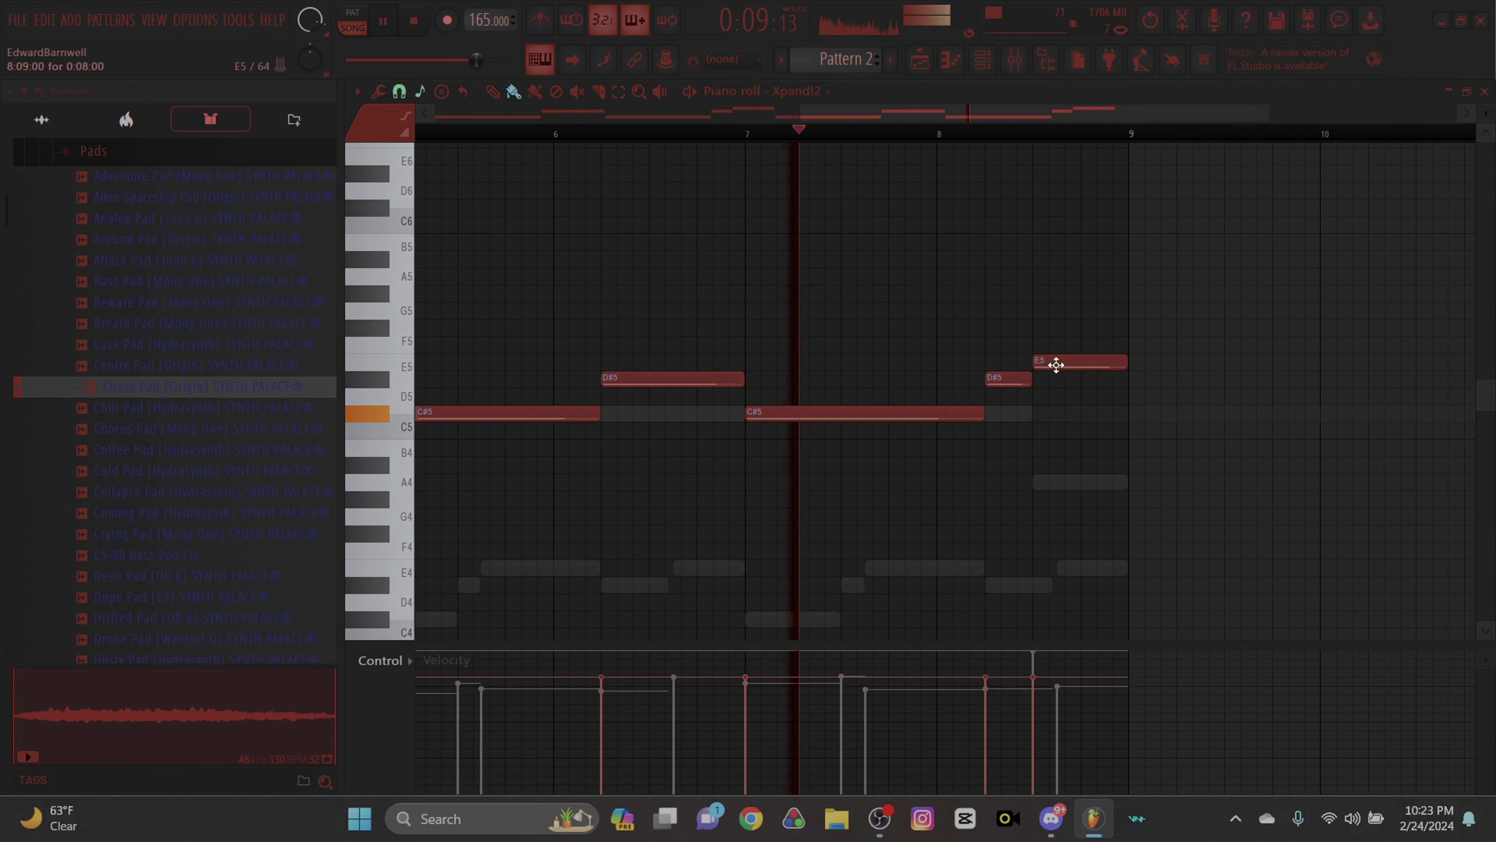
pyautogui.moveTo(1055, 361); pyautogui.dragTo(1056, 480)
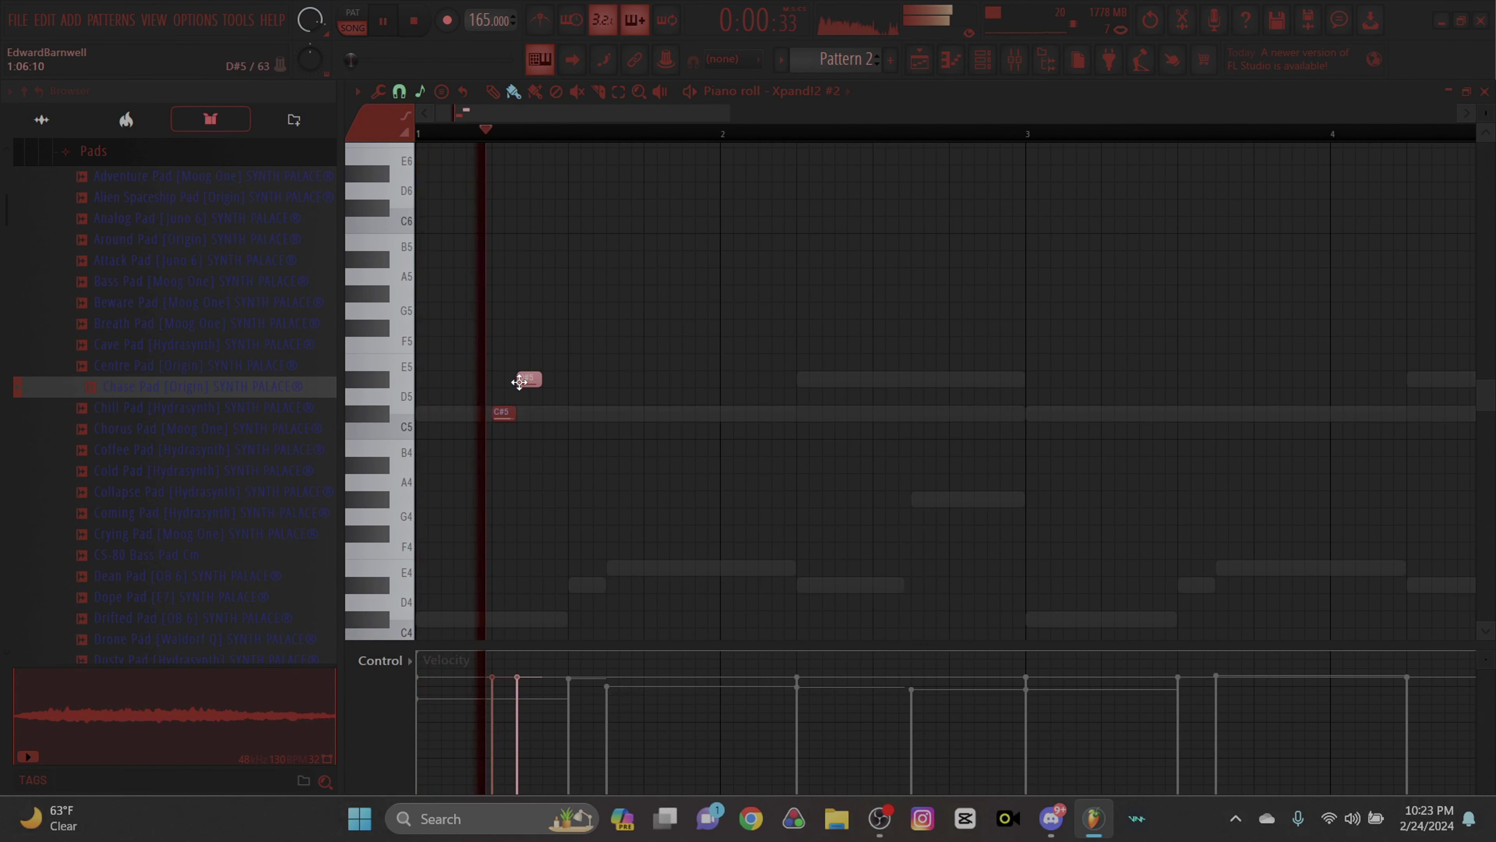
# Complete the evenly spaced C#5, D#5 and E5 run in bar 1 of Xpand!2 #2 and join its notes legato.
pyautogui.click(552, 363)
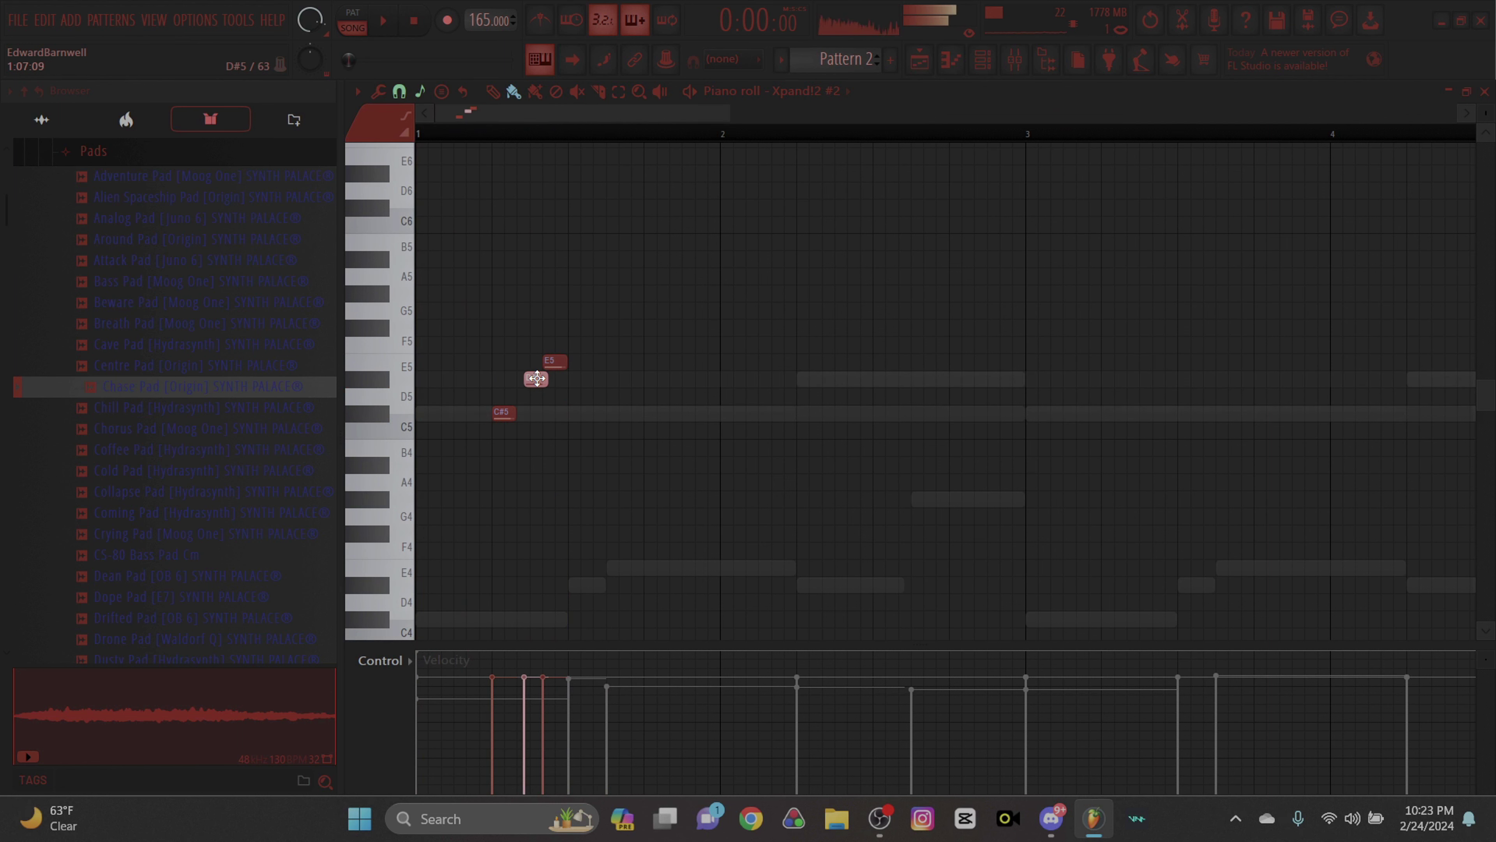
pyautogui.moveTo(572, 359); pyautogui.dragTo(586, 359)
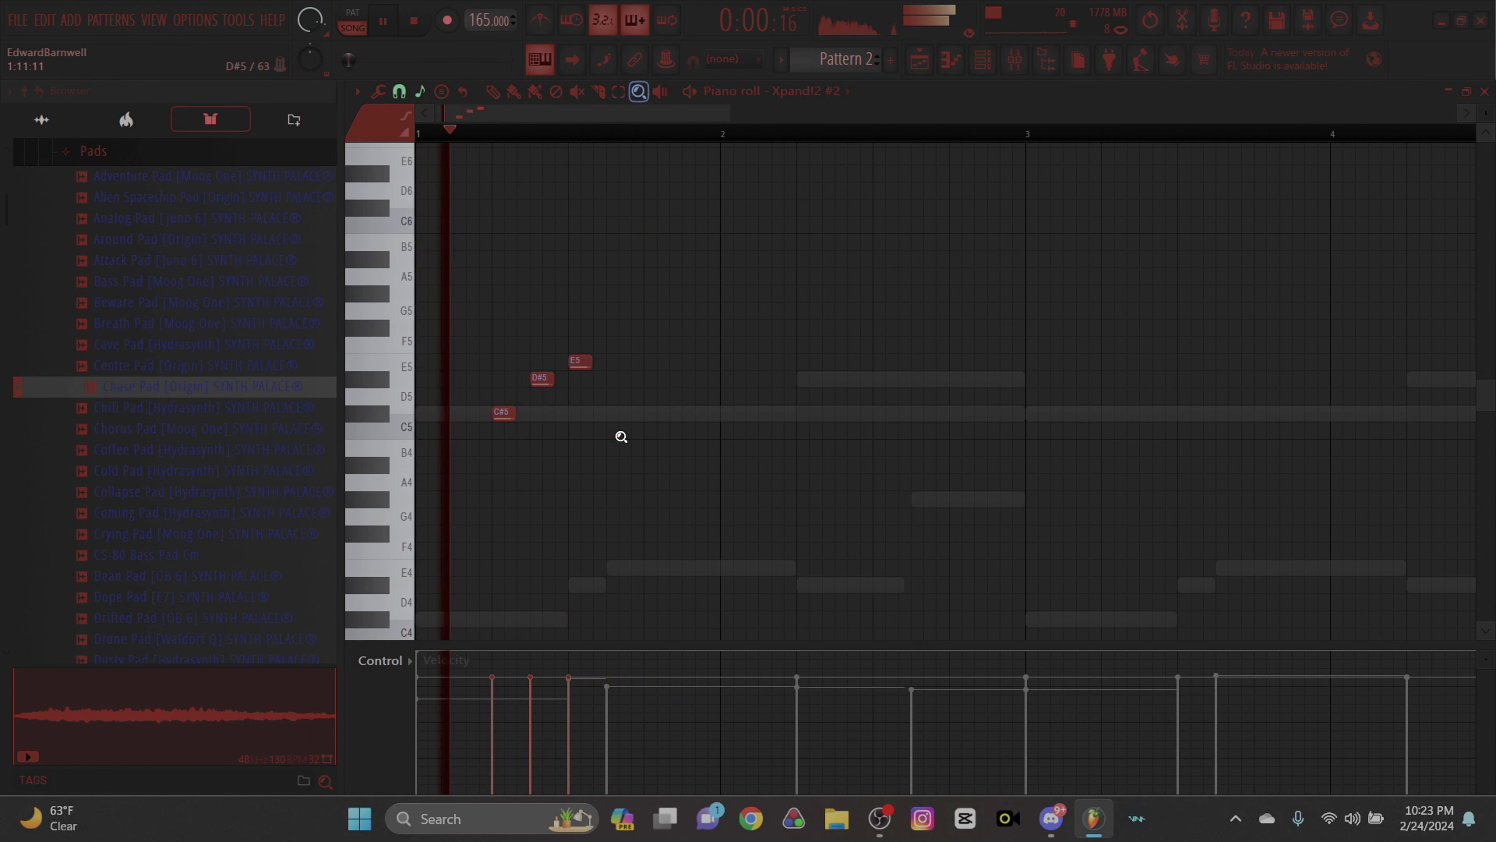
pyautogui.moveTo(624, 543); pyautogui.dragTo(489, 247)
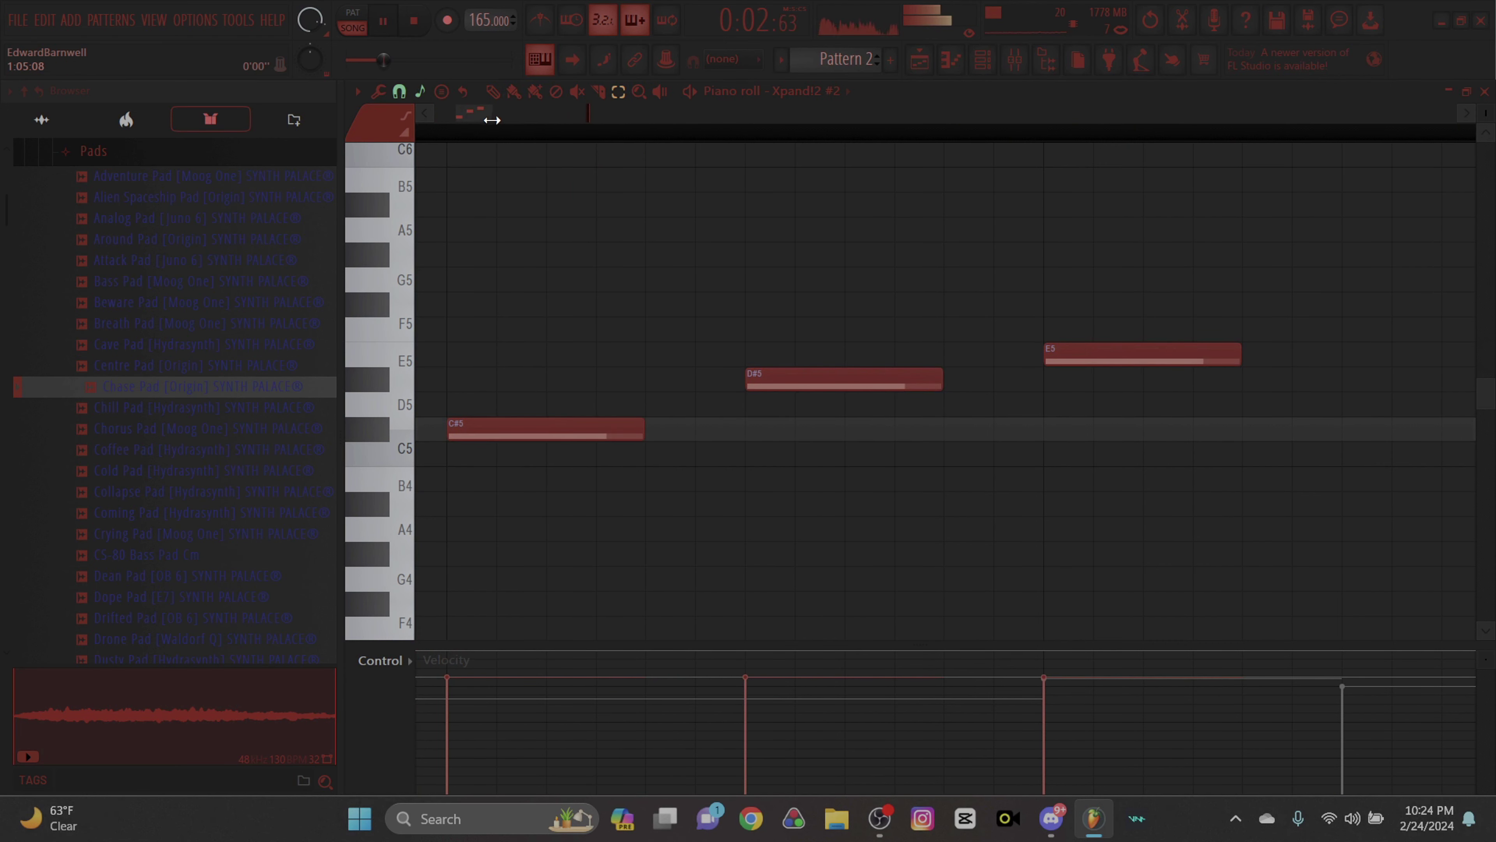
pyautogui.moveTo(474, 116); pyautogui.dragTo(851, 212)
pyautogui.hotkey('ctrl', 'a')
pyautogui.moveTo(627, 468); pyautogui.dragTo(438, 242)
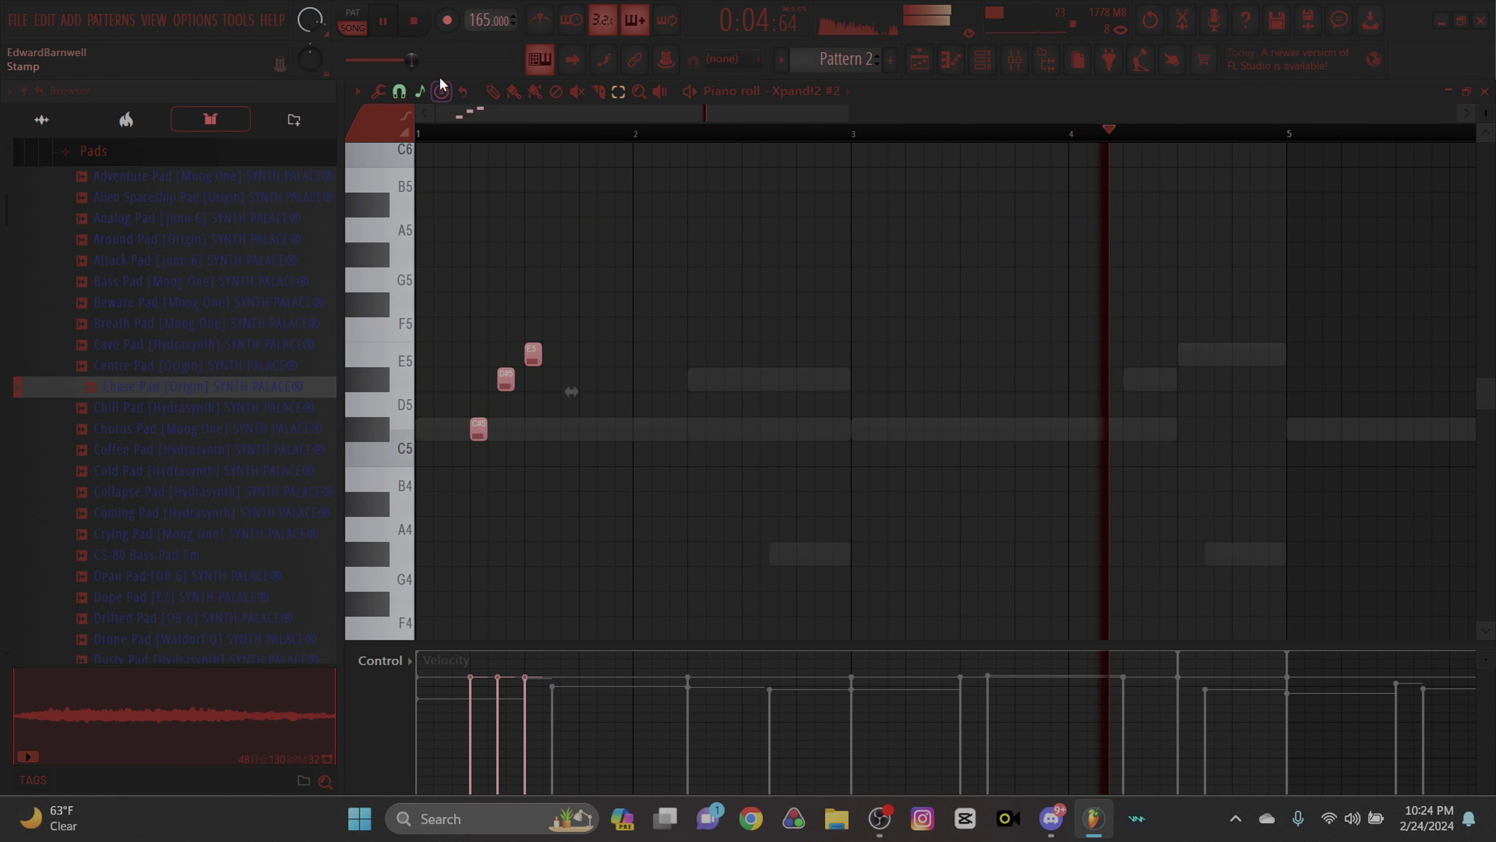
pyautogui.click(513, 91)
pyautogui.hotkey('ctrl', 'l')
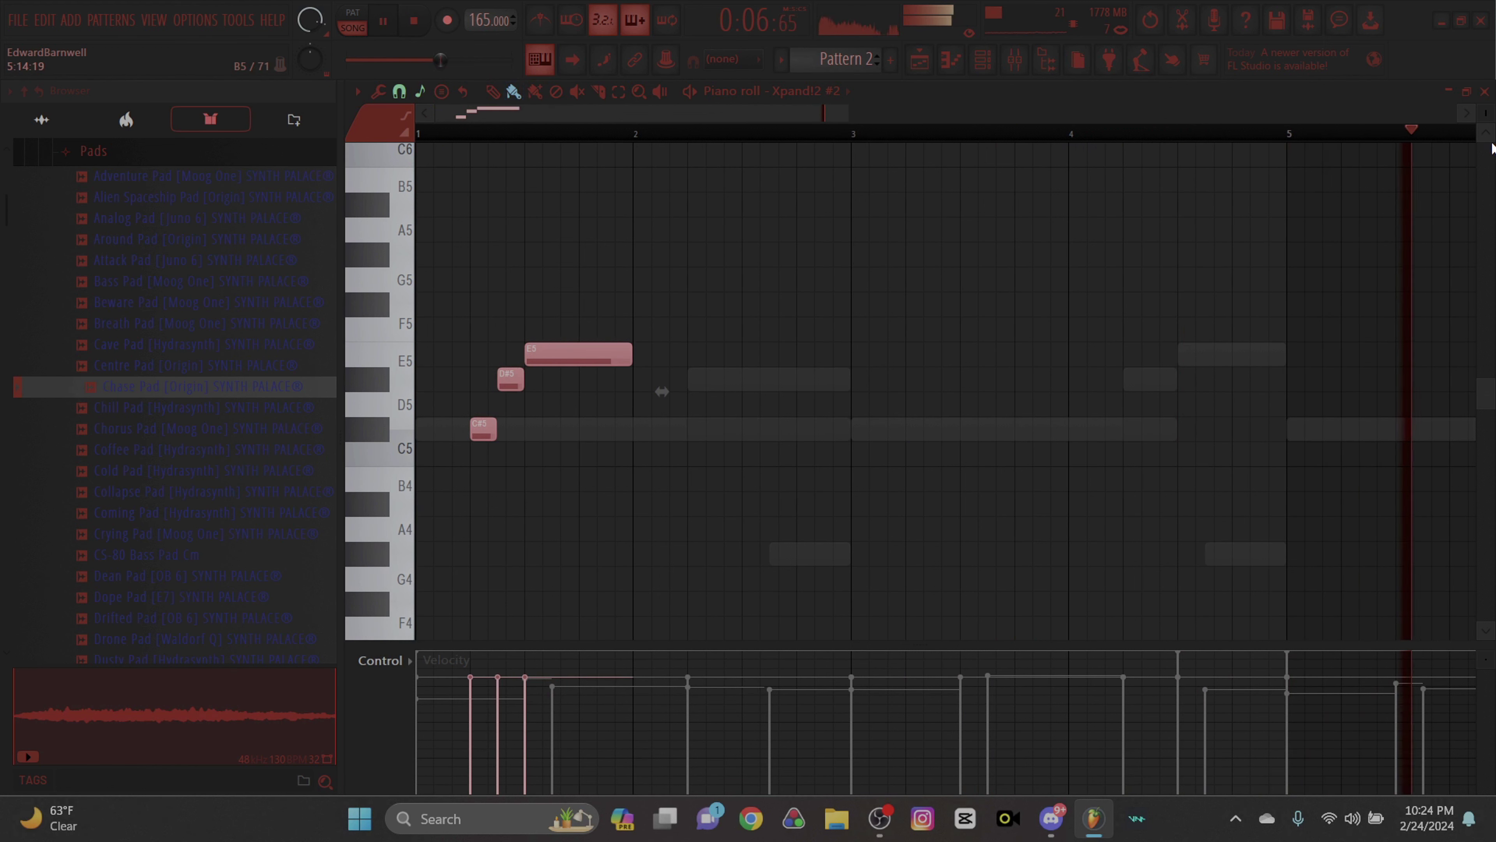
# Raise the run an octave to C#6, D#6 and E6, and duplicate bars 1 and 2 twice.
pyautogui.moveTo(1486, 113); pyautogui.dragTo(1486, 133)
pyautogui.moveTo(849, 112); pyautogui.dragTo(768, 118)
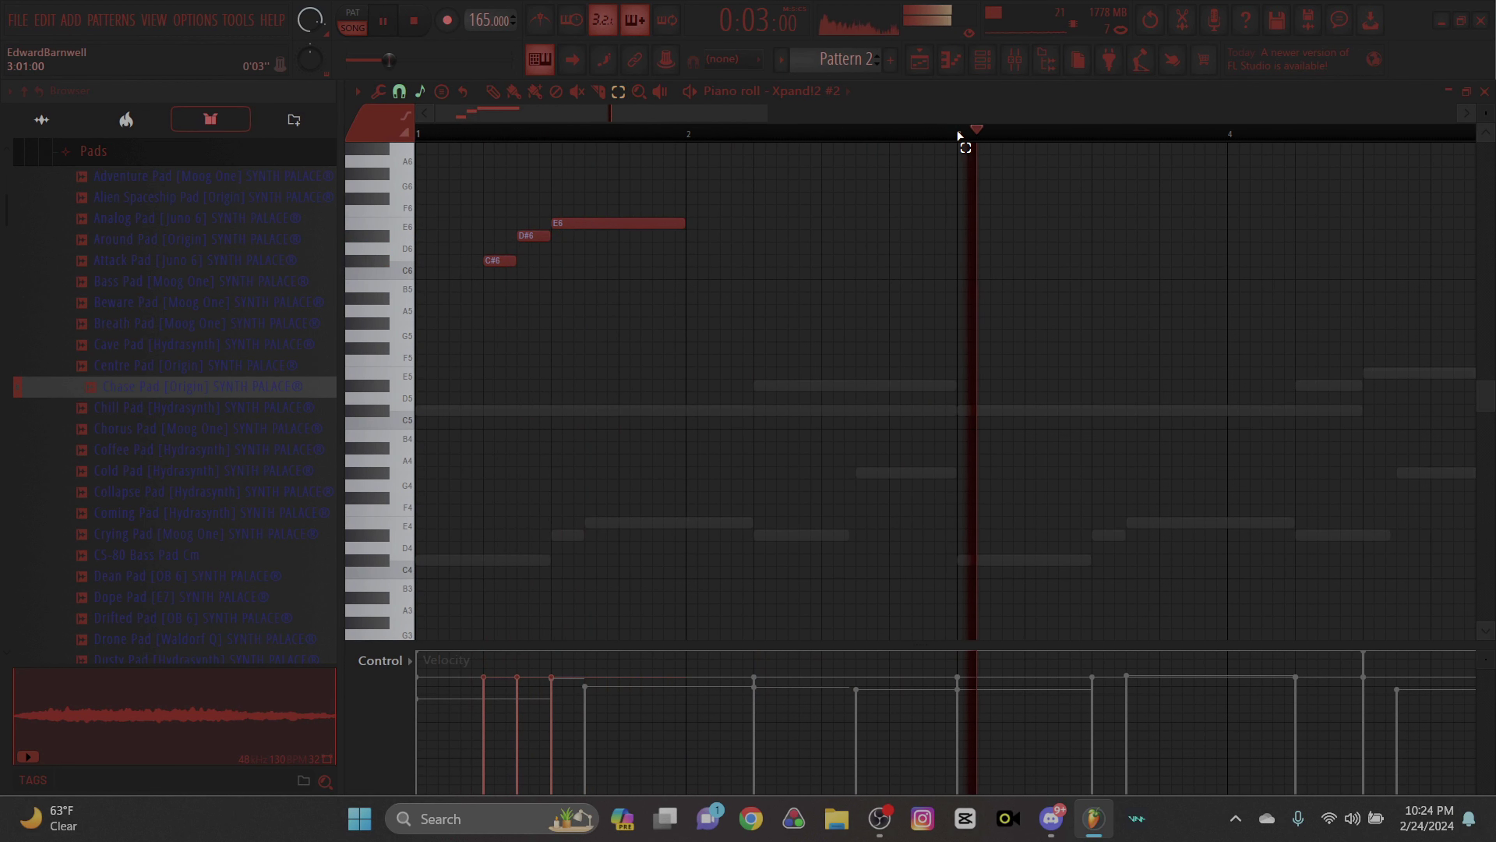
pyautogui.moveTo(959, 136); pyautogui.dragTo(421, 135)
pyautogui.hotkey('ctrl', 'b')
pyautogui.hotkey('ctrl', 'b')
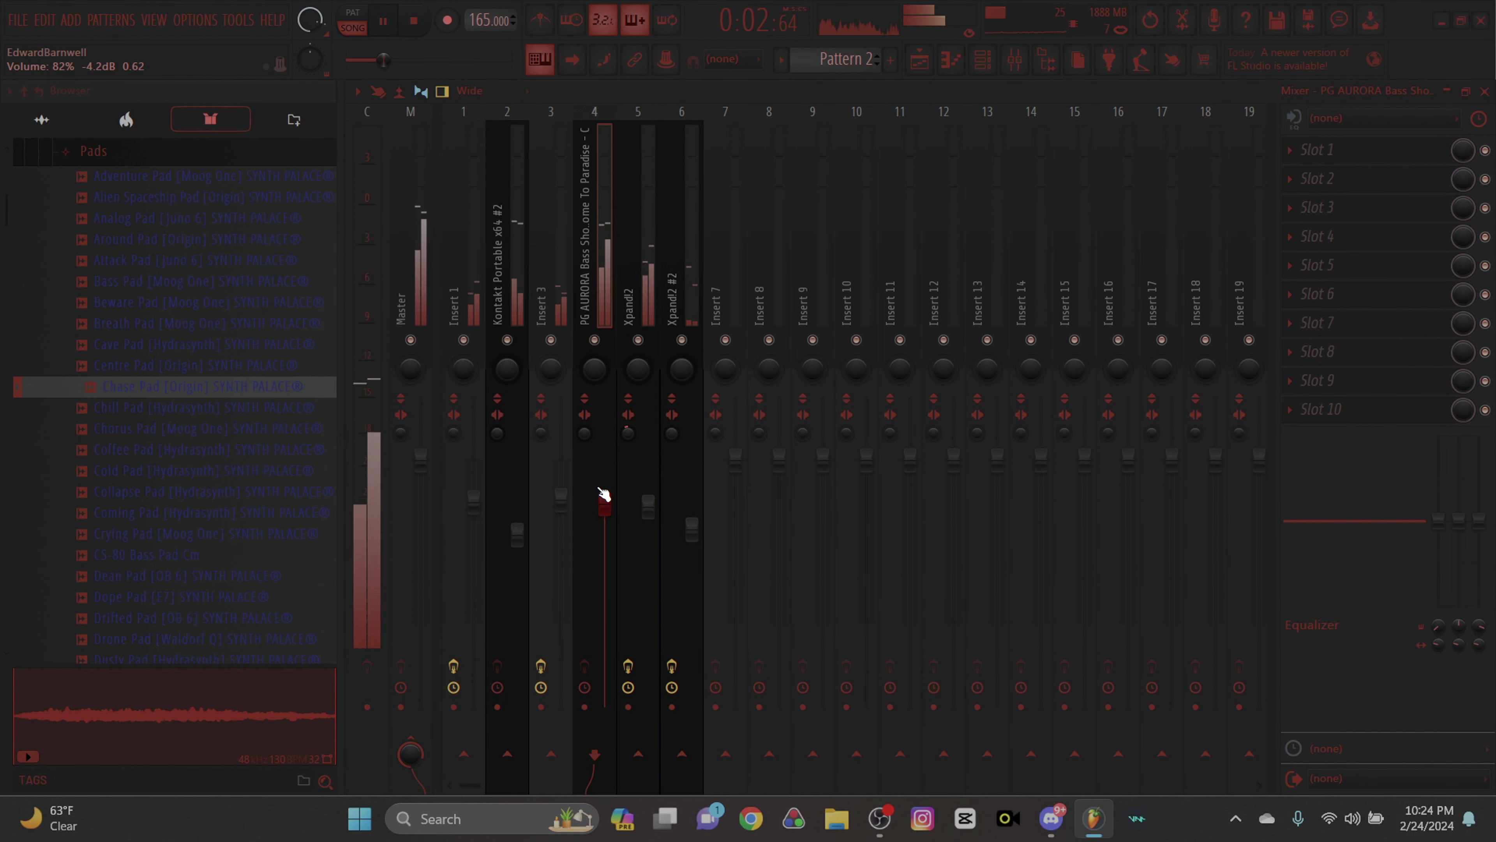
# Move the PG AURORA bass mixer track ahead of the other inserts to track 1.
pyautogui.hotkey('alt', 'Left')
pyautogui.hotkey('alt', 'Left')
pyautogui.hotkey('alt', 'Left')
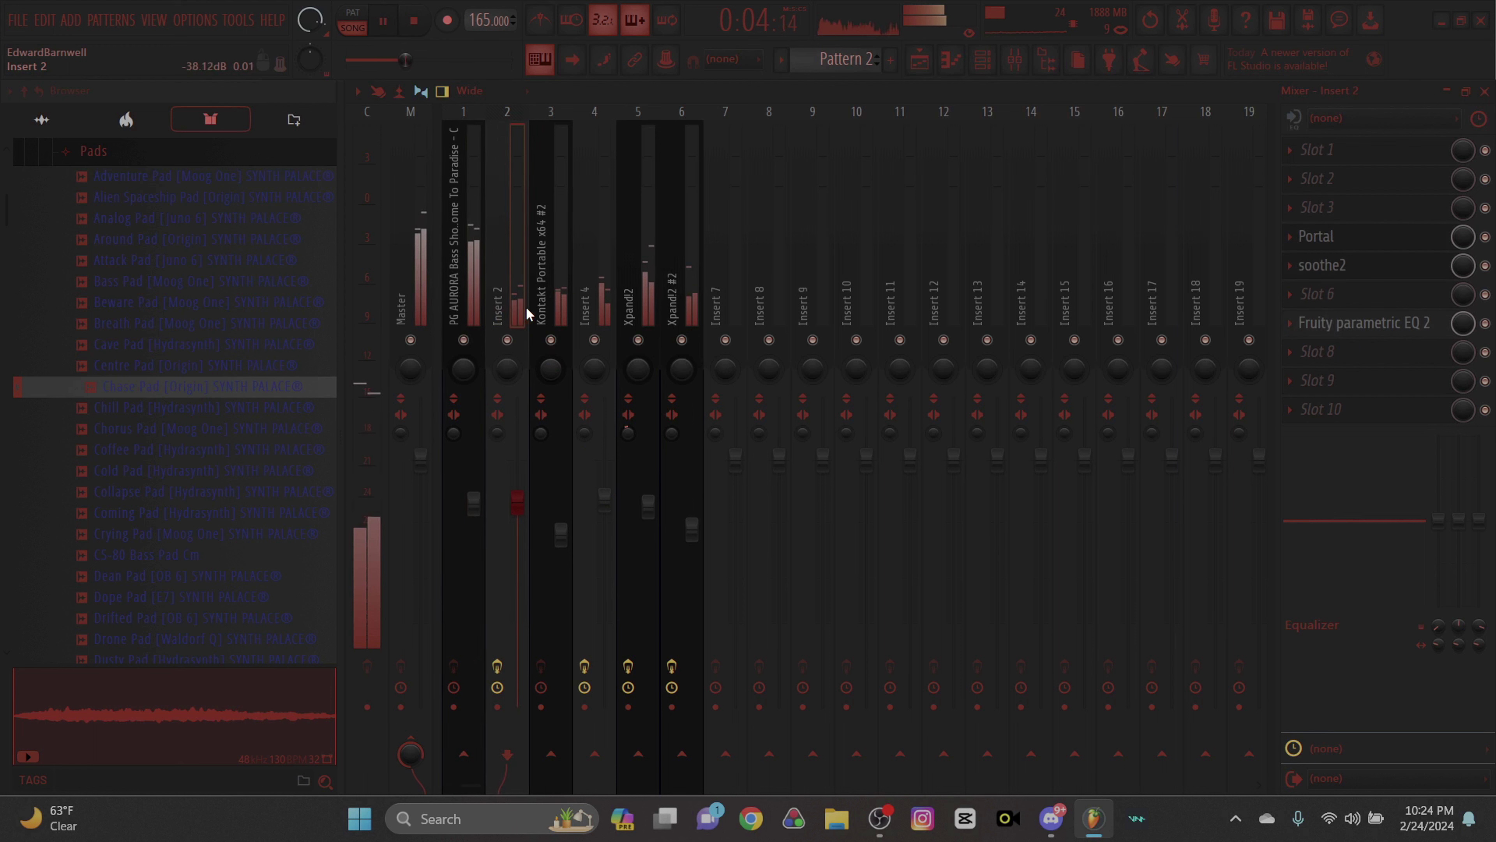
# Route mixer tracks 2 to 6 to Insert 7 and load Fruity Parametric EQ 2 in its slot 8.
pyautogui.rightClick(715, 295)
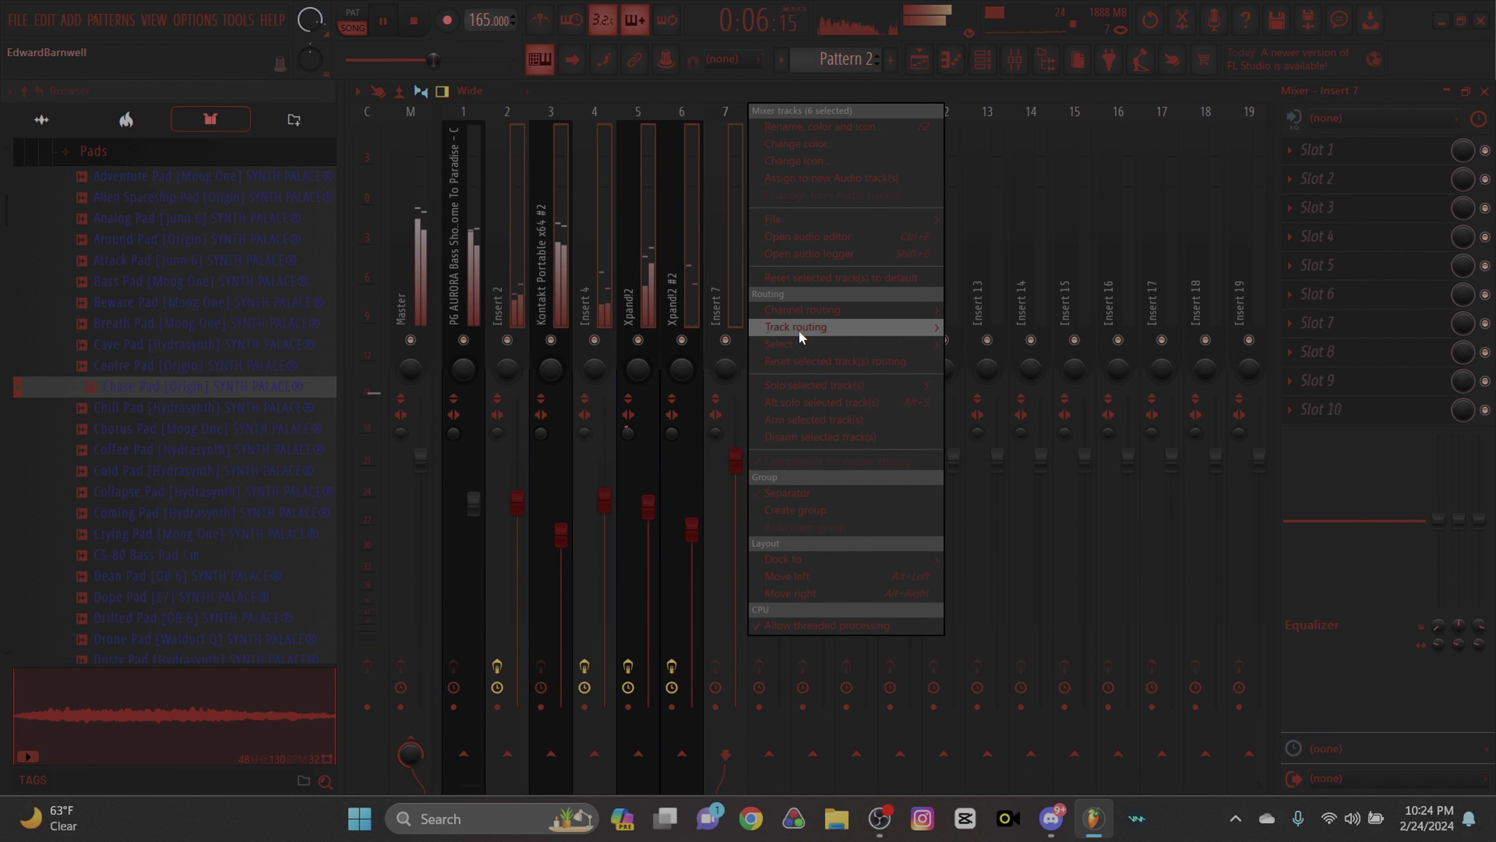
pyautogui.moveTo(802, 331)
pyautogui.click(990, 360)
pyautogui.click(1302, 354)
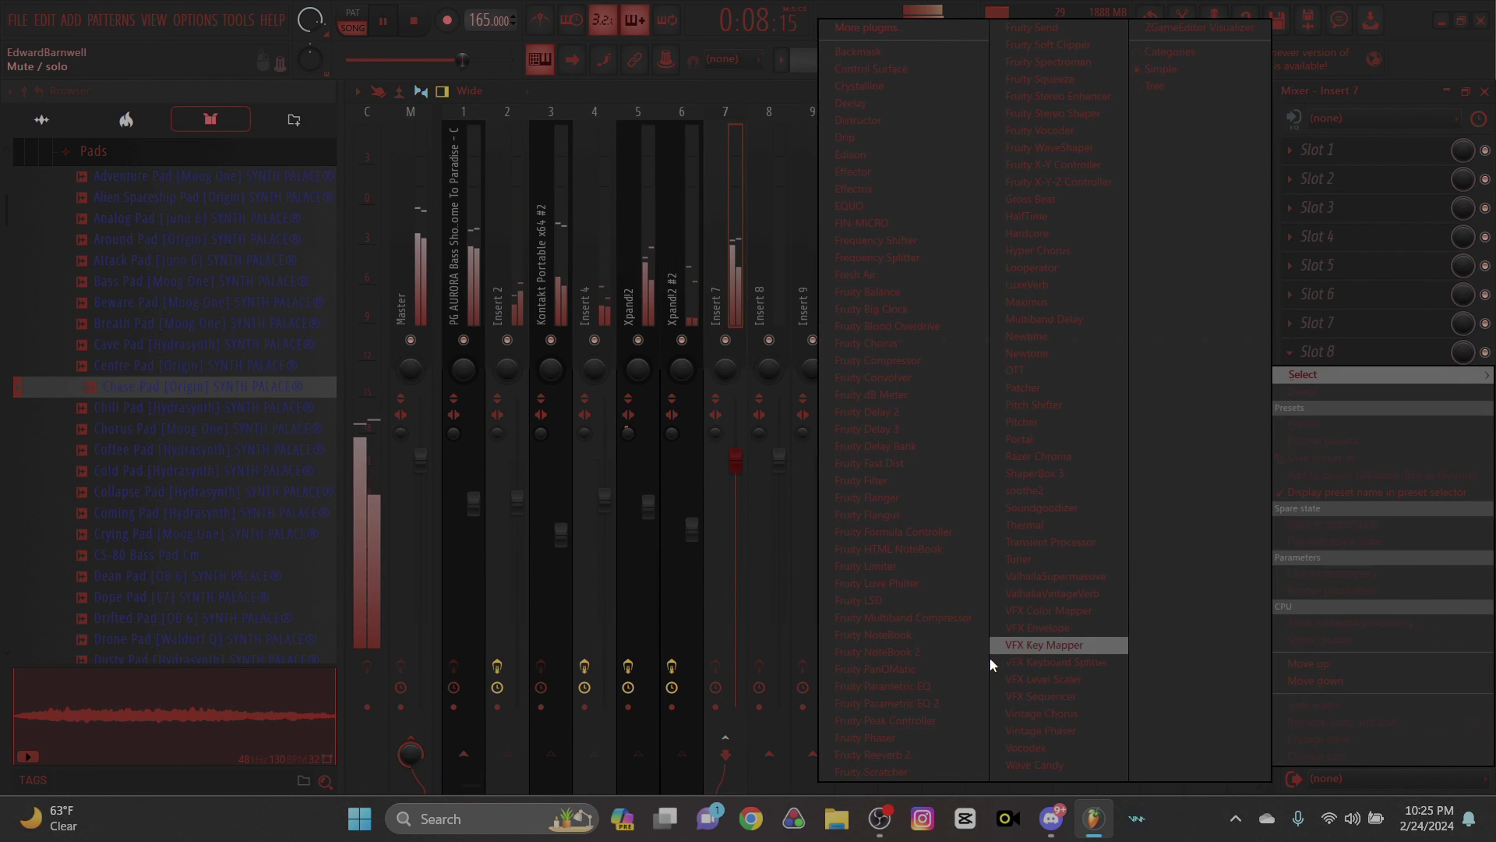
pyautogui.click(968, 705)
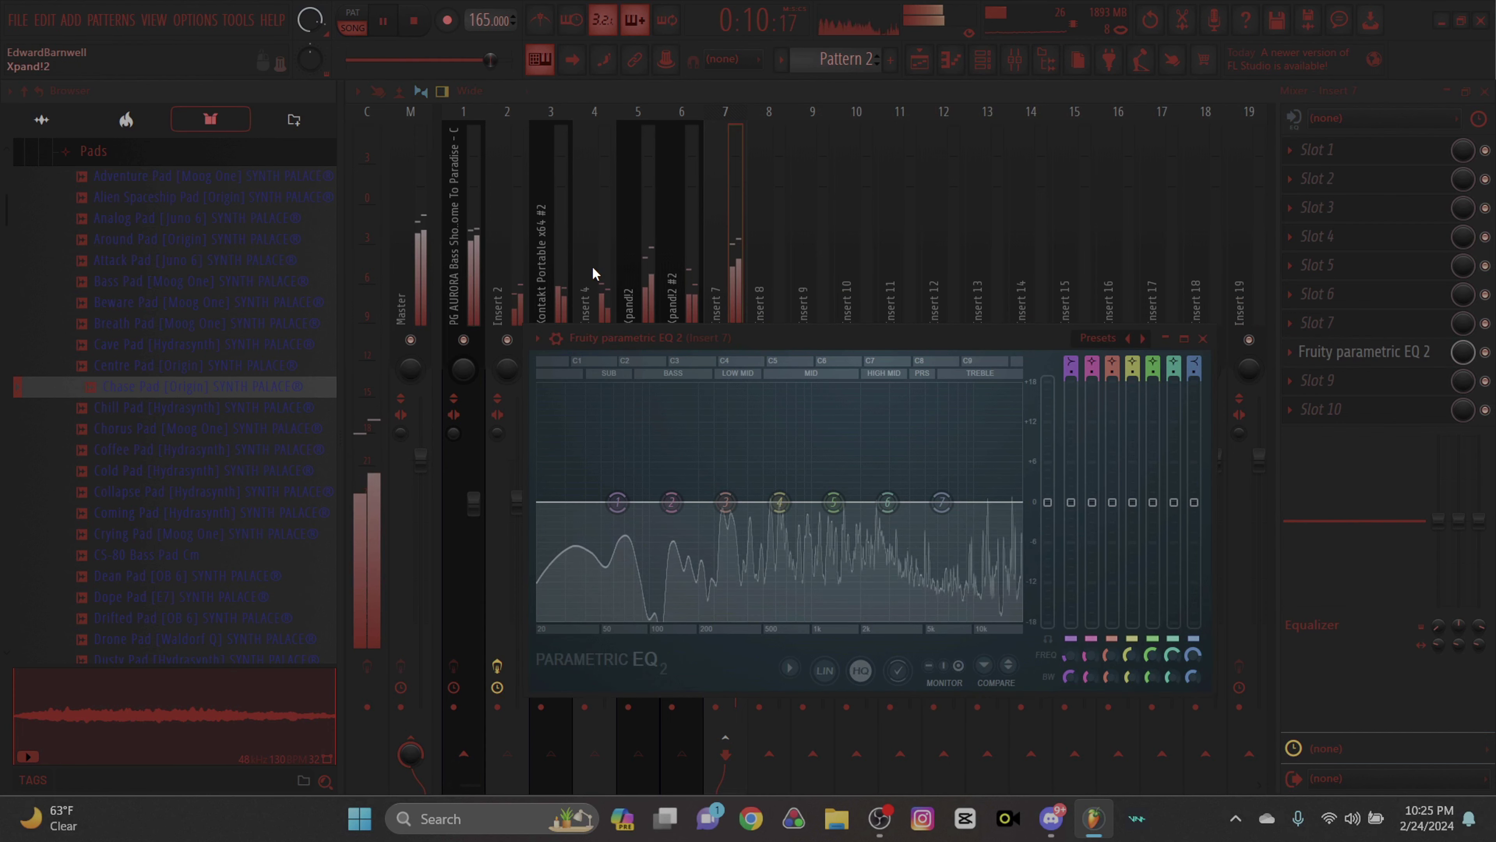
# Split Pattern 2 by channel in the playlist and remove the original Pattern 2 clip from the arrangement.
pyautogui.press('F5')
pyautogui.rightClick(419, 183)
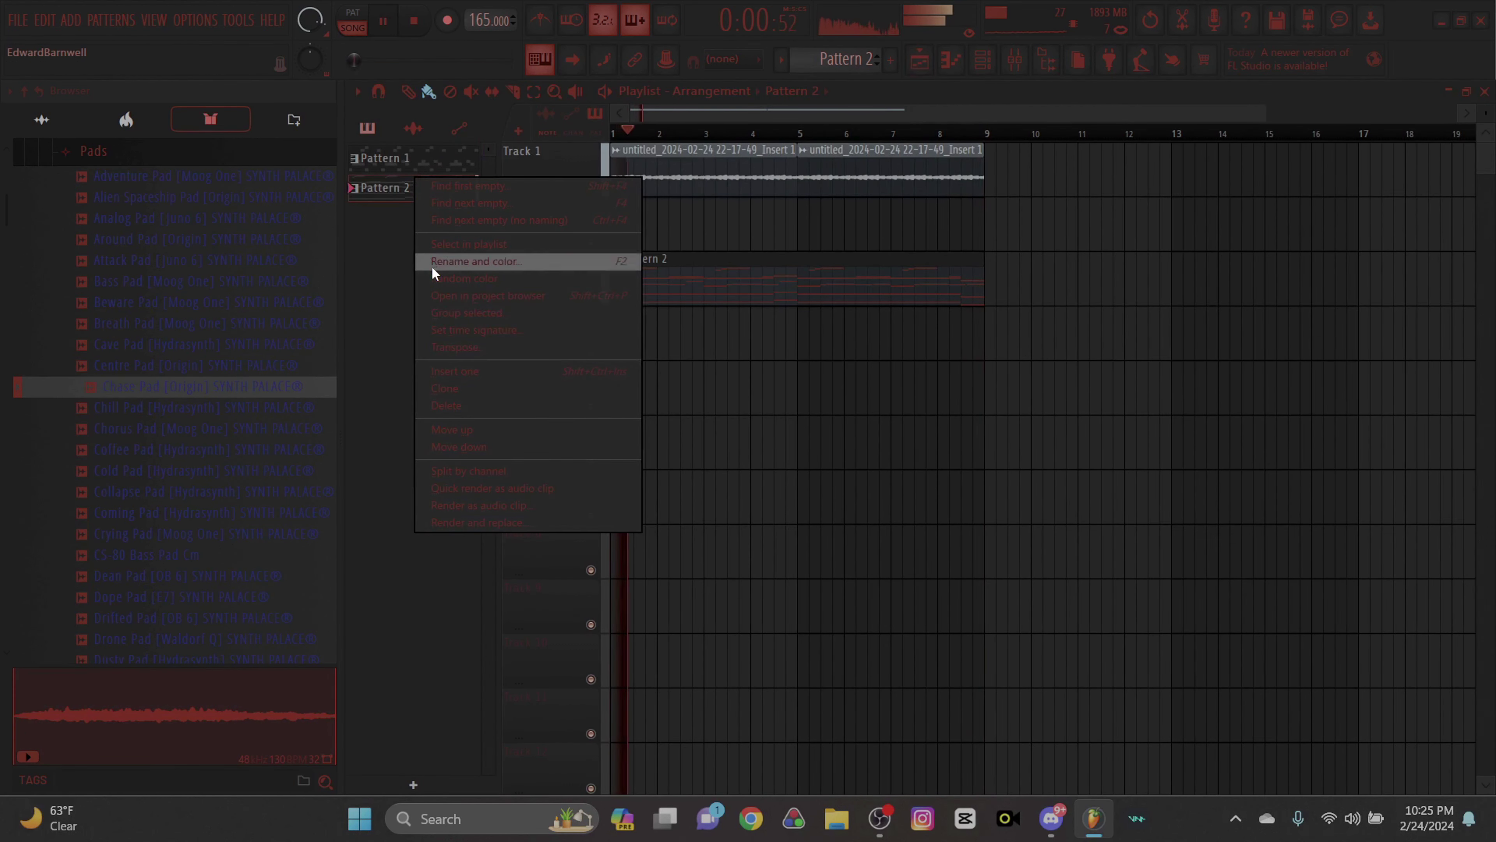
pyautogui.click(465, 468)
pyautogui.rightClick(668, 264)
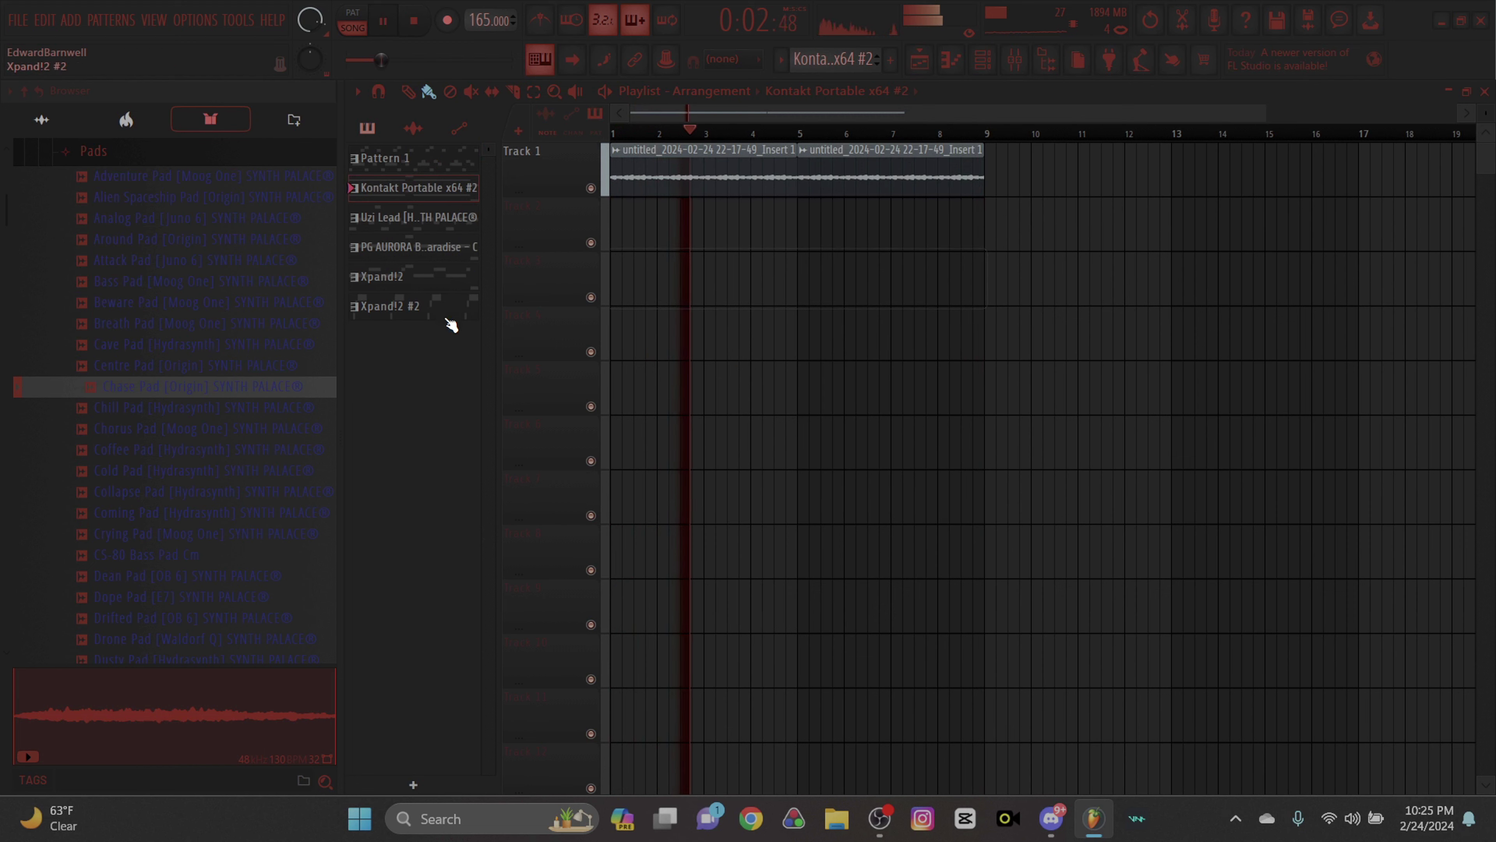
# Select the patterns split off from Pattern 2 and place them in the playlist starting on track 2.
pyautogui.doubleClick(439, 271)
pyautogui.click(203, 287)
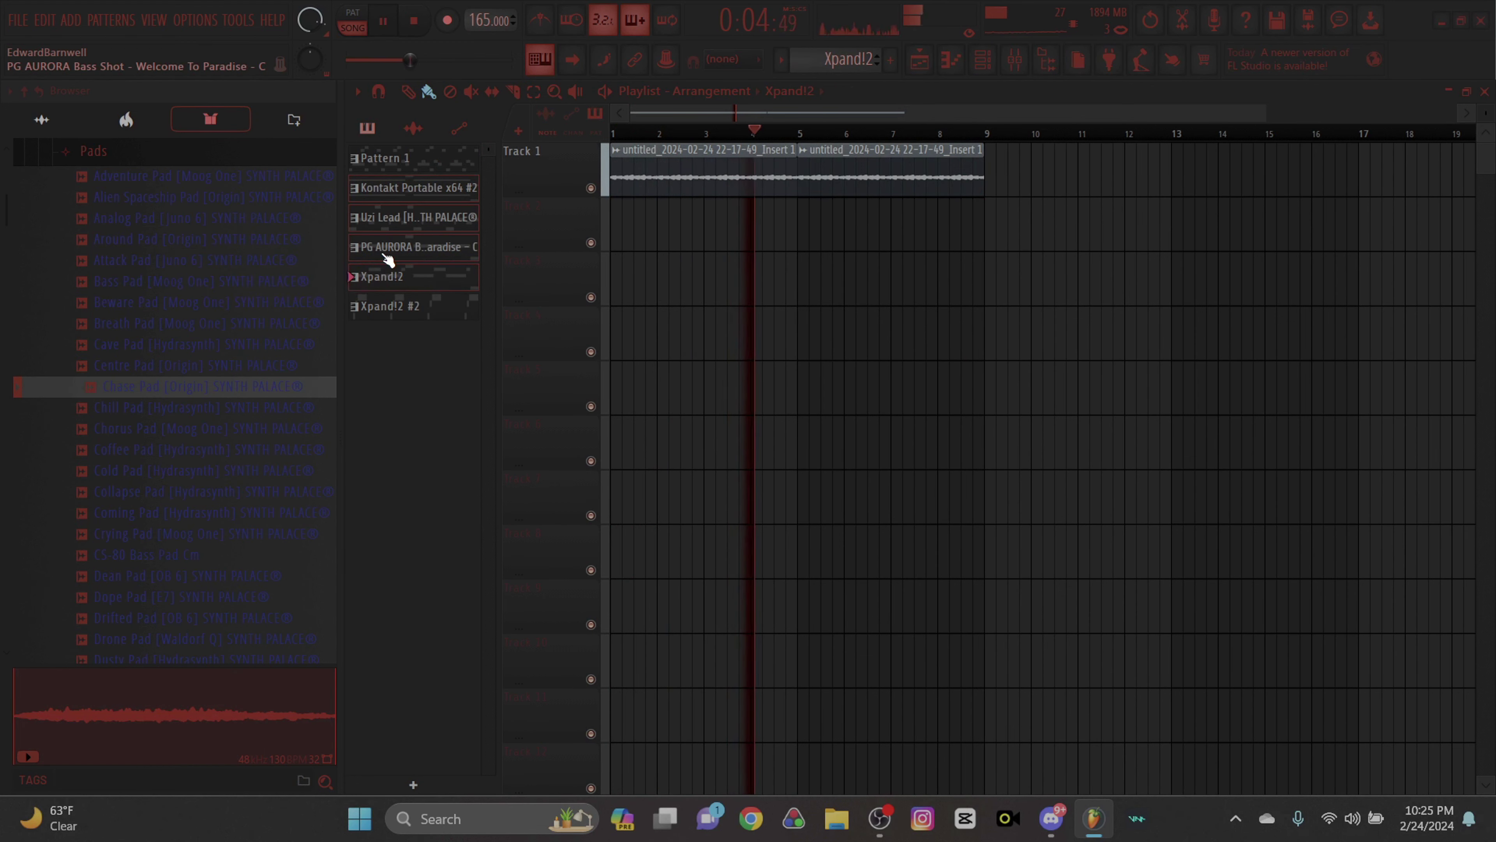
pyautogui.moveTo(416, 233); pyautogui.dragTo(619, 218)
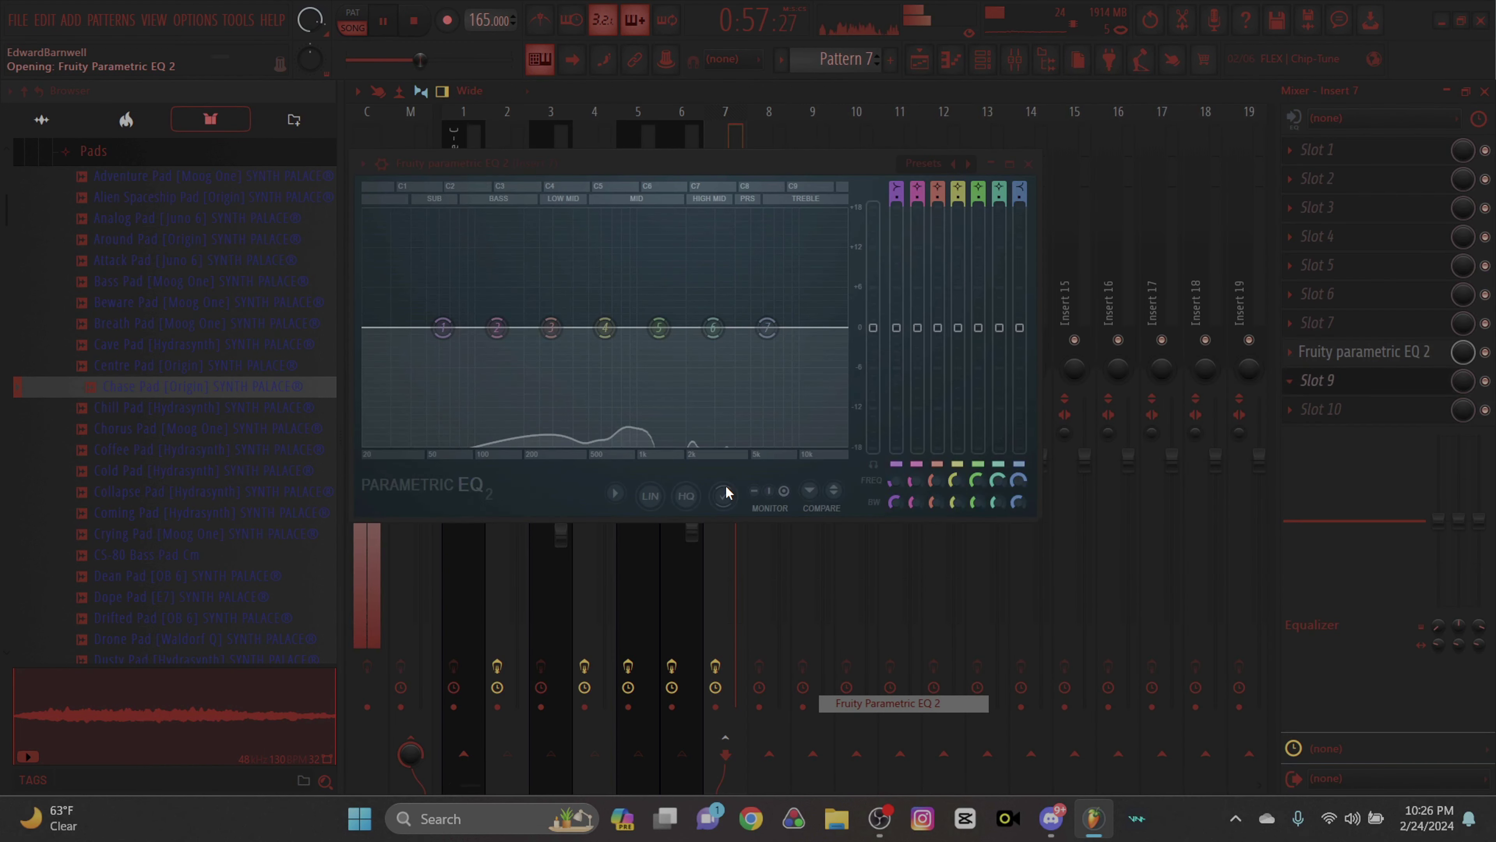
# Cut the low end in Insert 7's slot 9 Fruity Parametric EQ 2 and create an automation clip for its mute switch.
pyautogui.moveTo(443, 329); pyautogui.dragTo(519, 446)
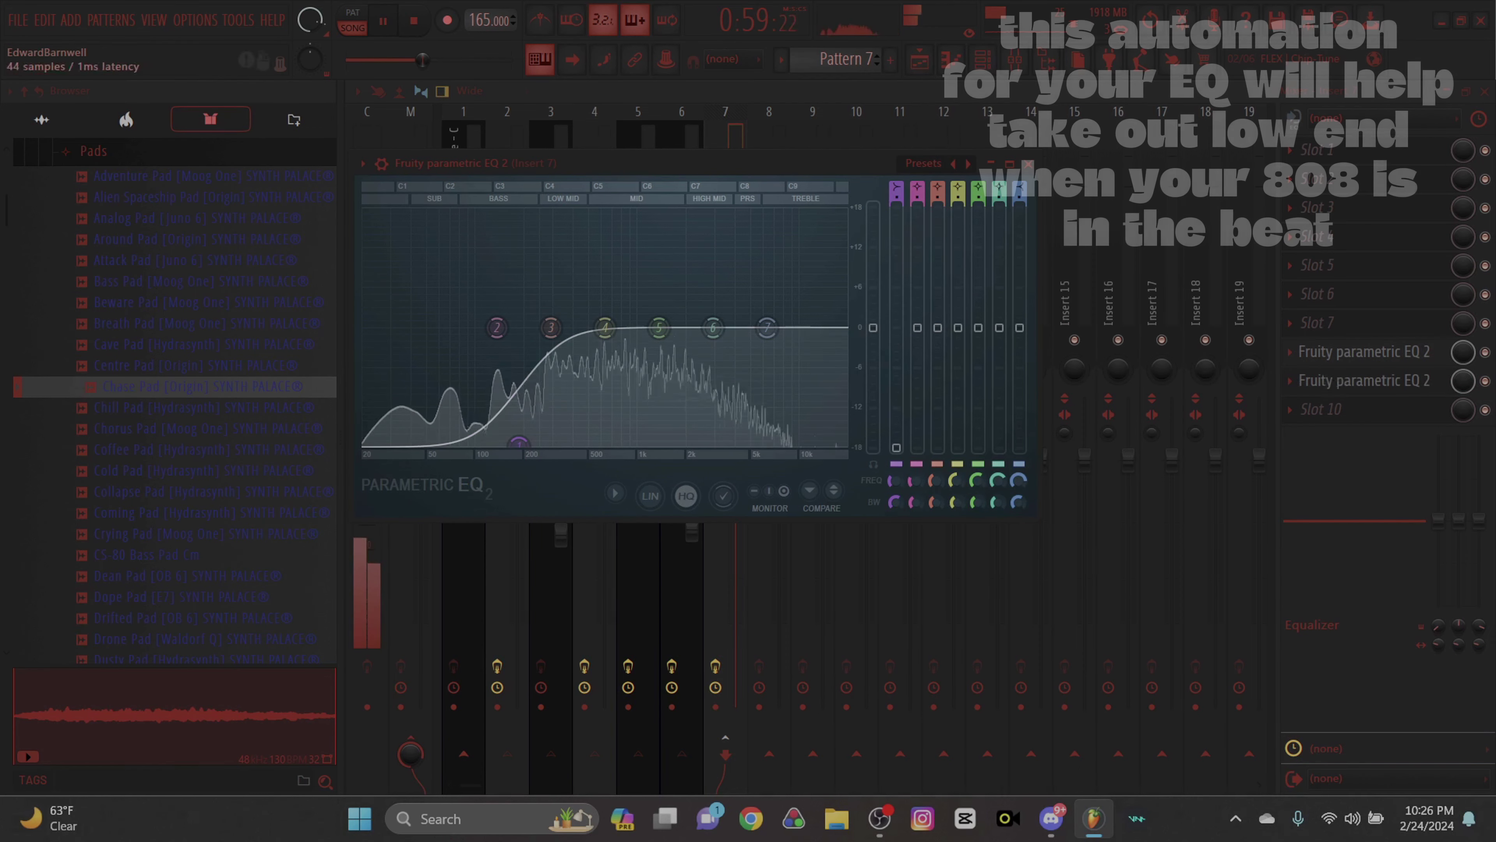
pyautogui.rightClick(1488, 386)
pyautogui.click(1408, 537)
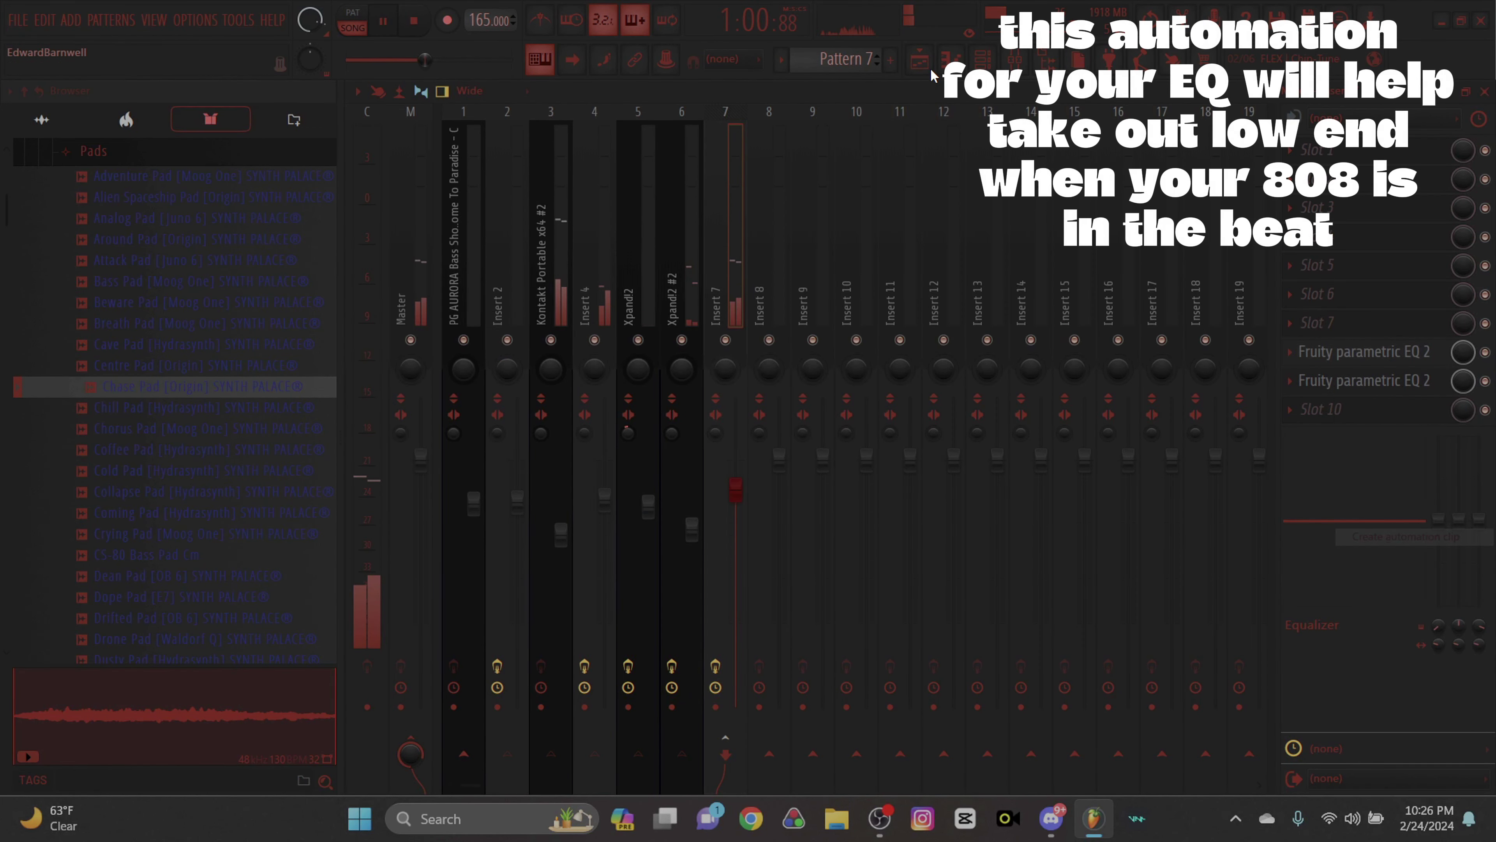
# Shape the Param. EQ 2 - Mute / solo automation clip to stay low through bar 8 and jump to full at bar 9.
pyautogui.moveTo(614, 488); pyautogui.dragTo(614, 522)
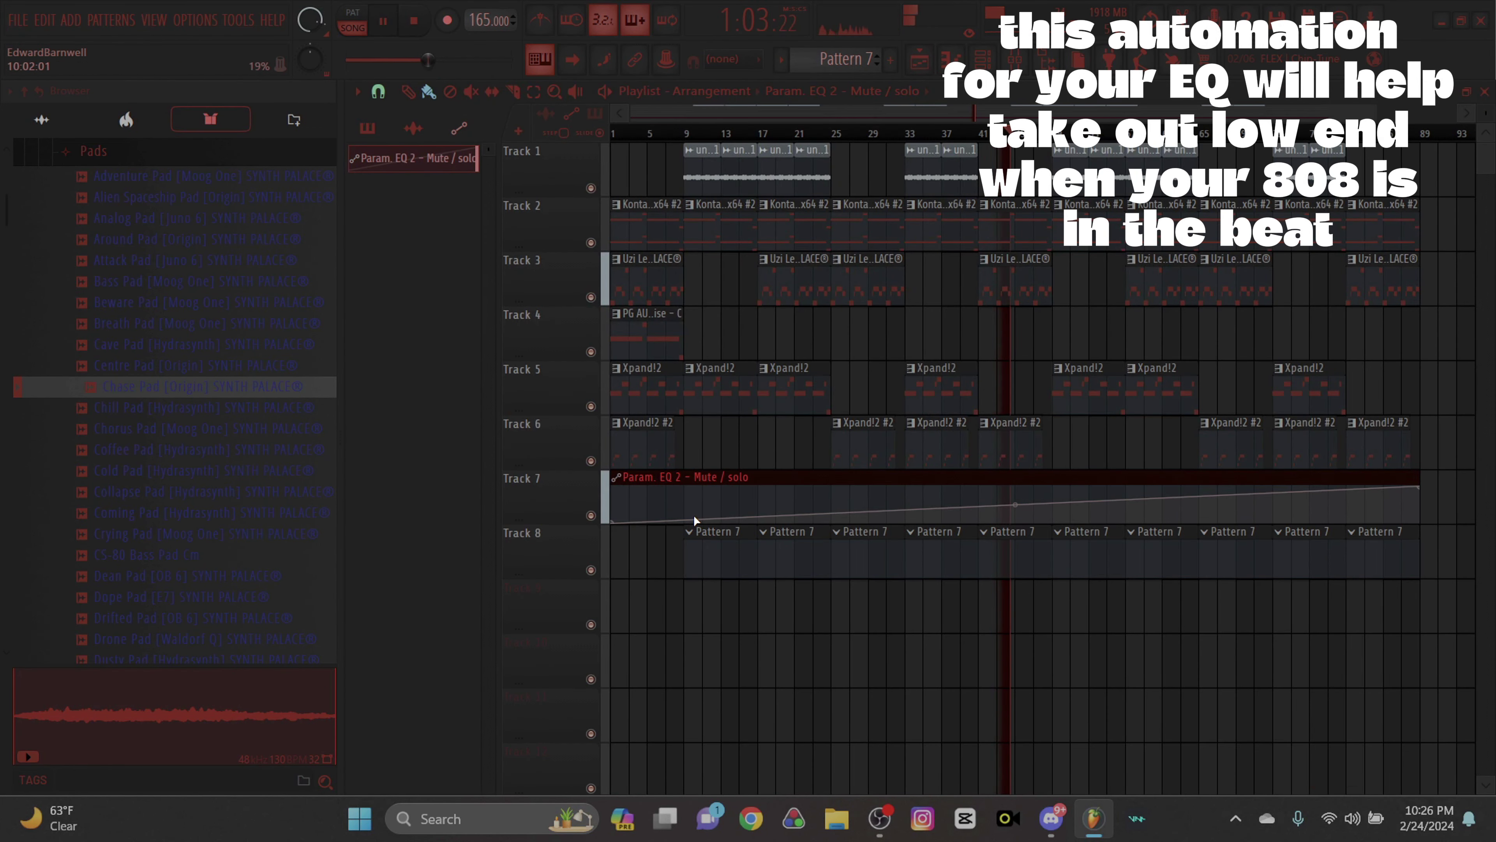
pyautogui.rightClick(685, 522)
pyautogui.rightClick(683, 488)
pyautogui.hotkey('ctrl', 'z')
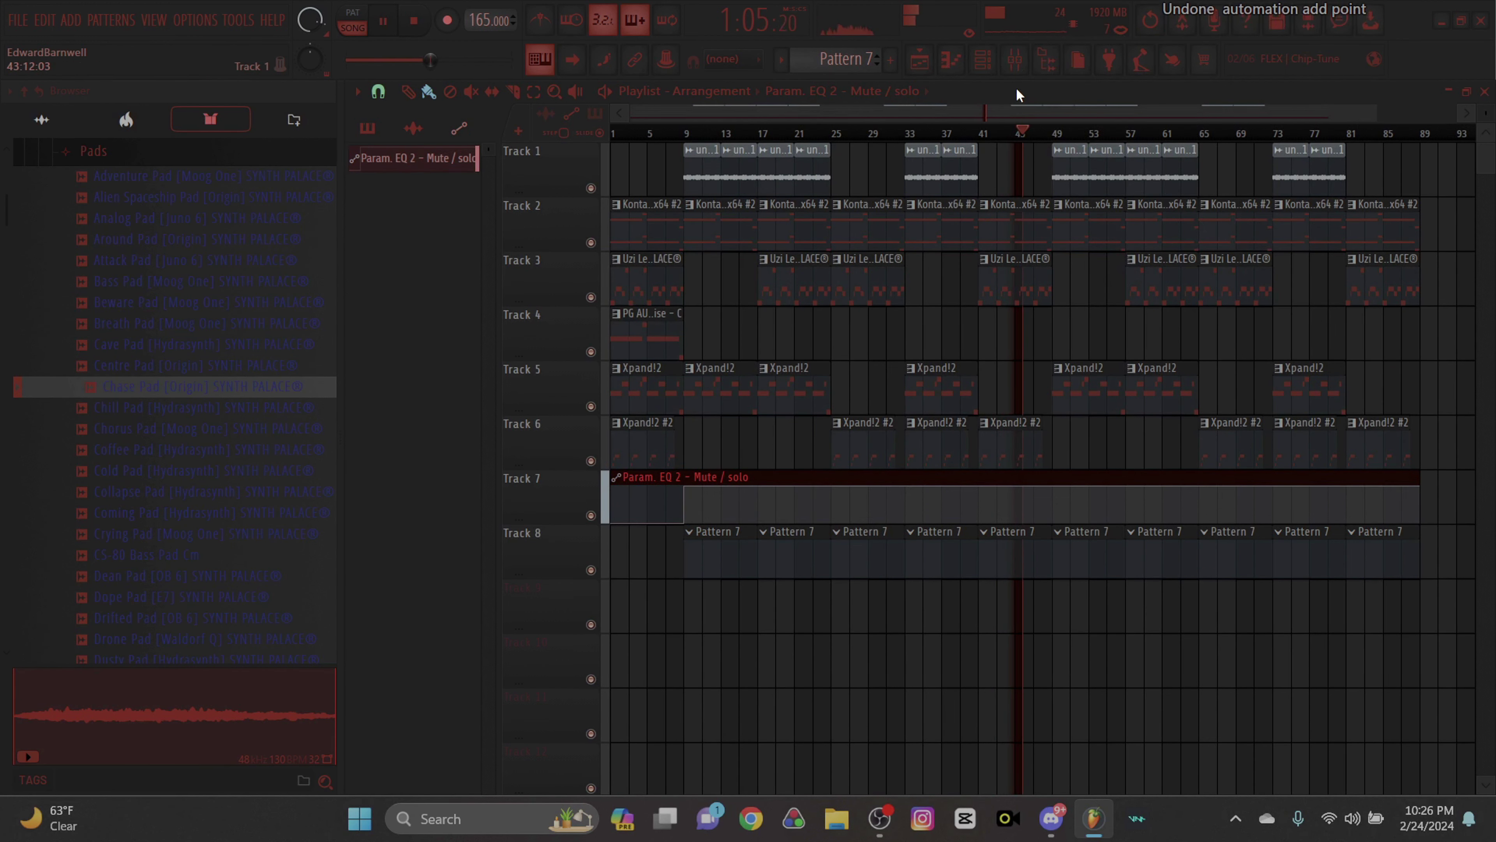
# Load the [MASTER] HARD MIX preset on the Master track and the [808] HARD preset on Insert 8.
pyautogui.click(1015, 59)
pyautogui.click(126, 120)
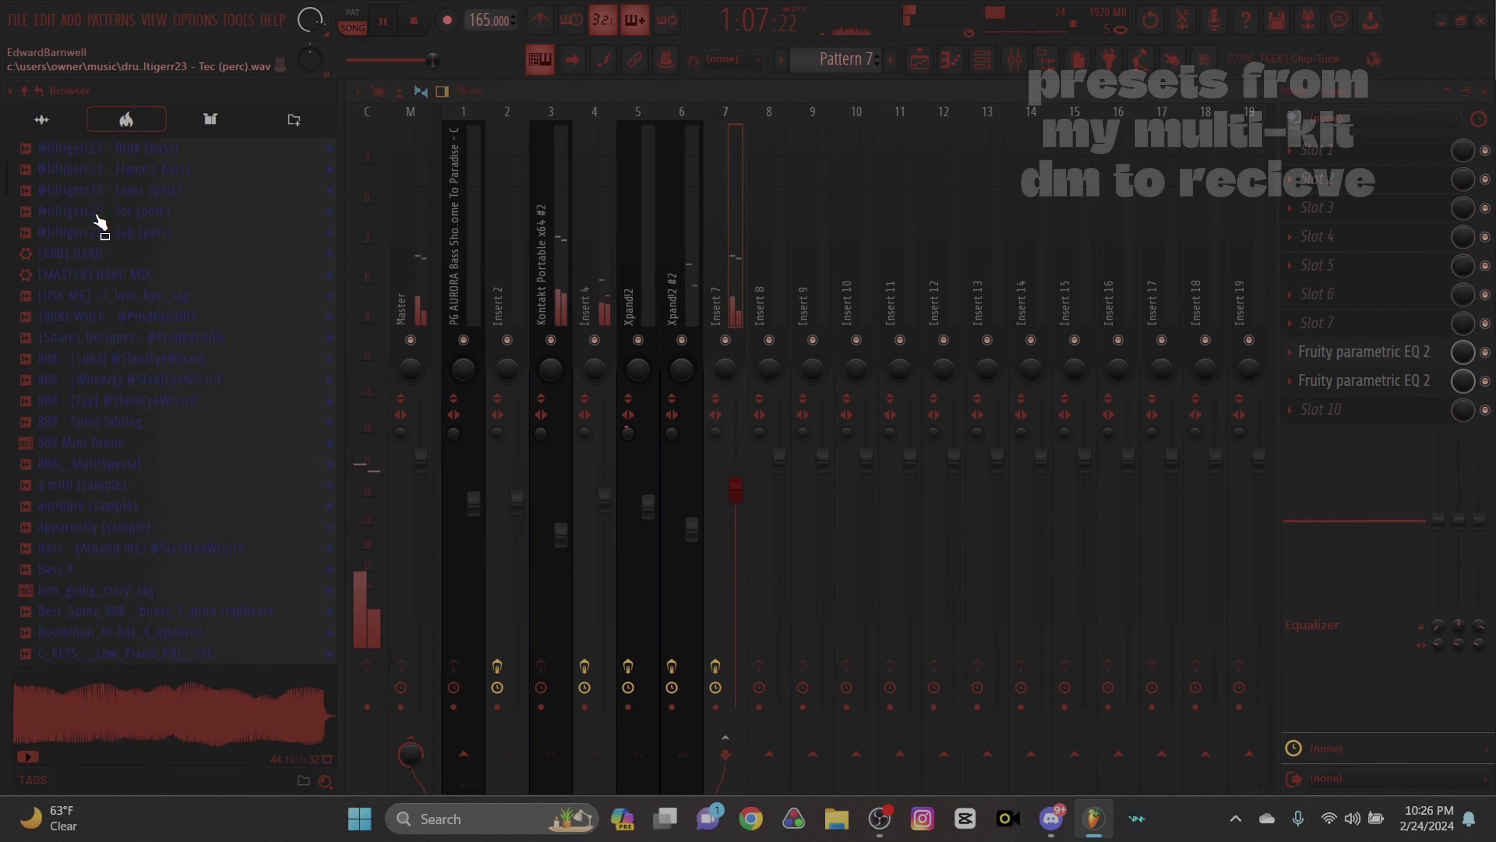
pyautogui.moveTo(104, 273); pyautogui.dragTo(416, 309)
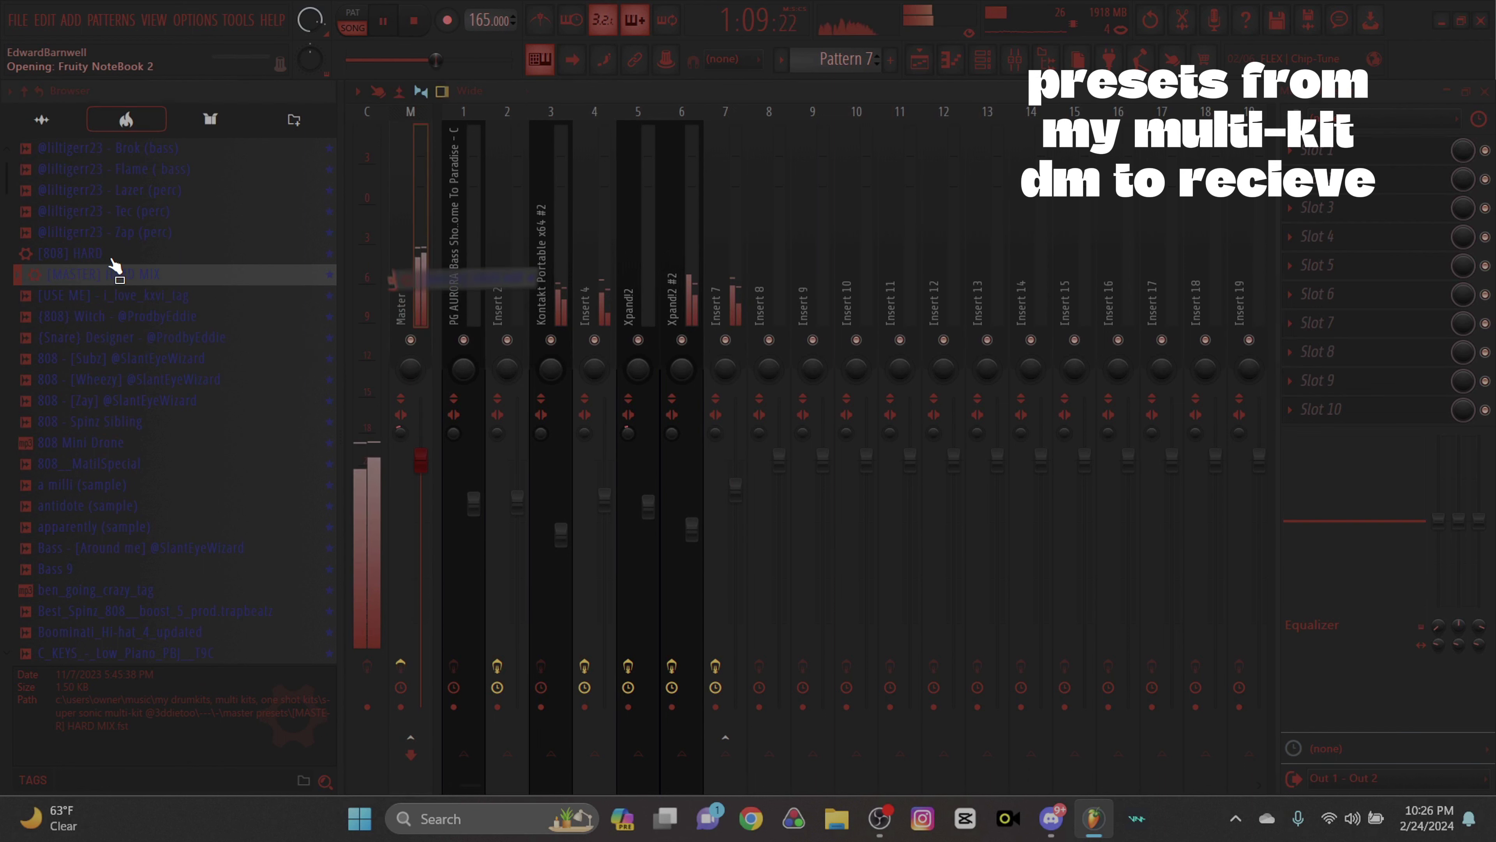
pyautogui.moveTo(115, 261); pyautogui.dragTo(768, 310)
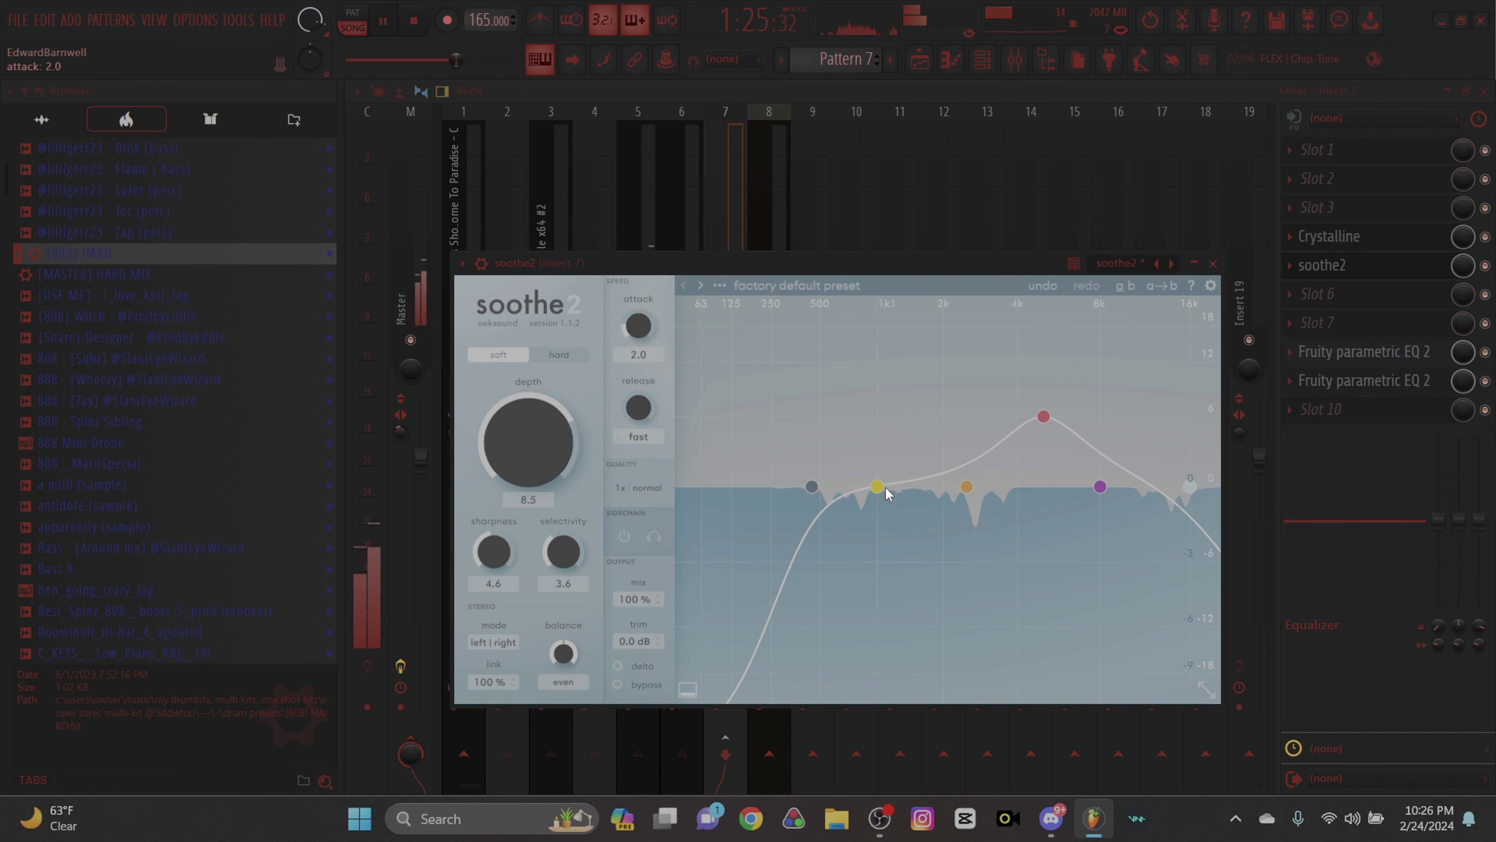
# Pull down the yellow band near 1 kHz in Insert 7's soothe2.
pyautogui.moveTo(884, 493); pyautogui.dragTo(891, 537)
pyautogui.scroll(10, 884, 508)
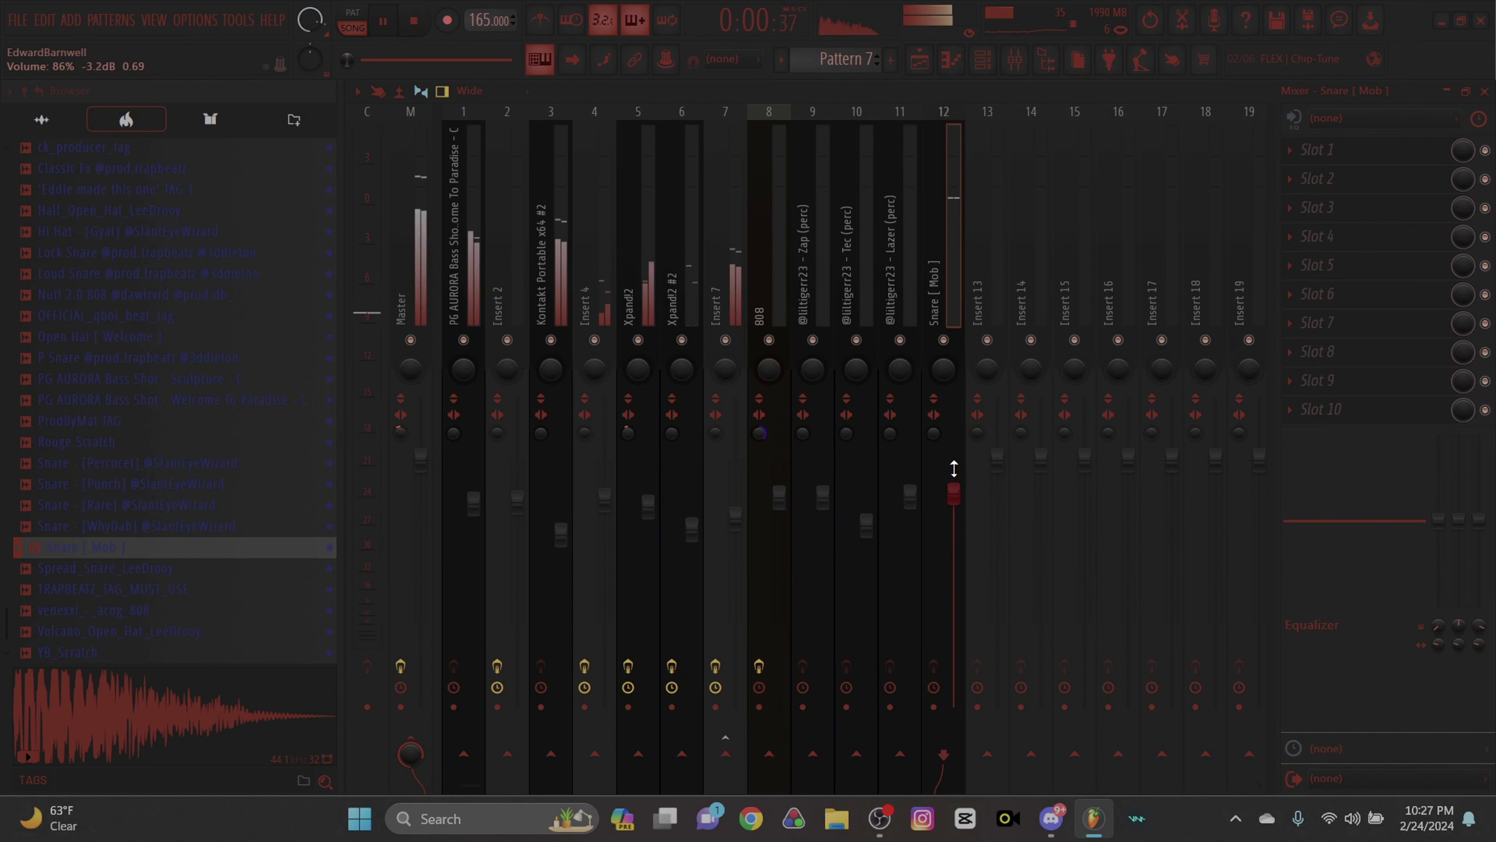
# Repeat the Snare [ Mob ] hit on C5, beat 3 of bar 1, in every bar through bar 8.
pyautogui.press('F7')
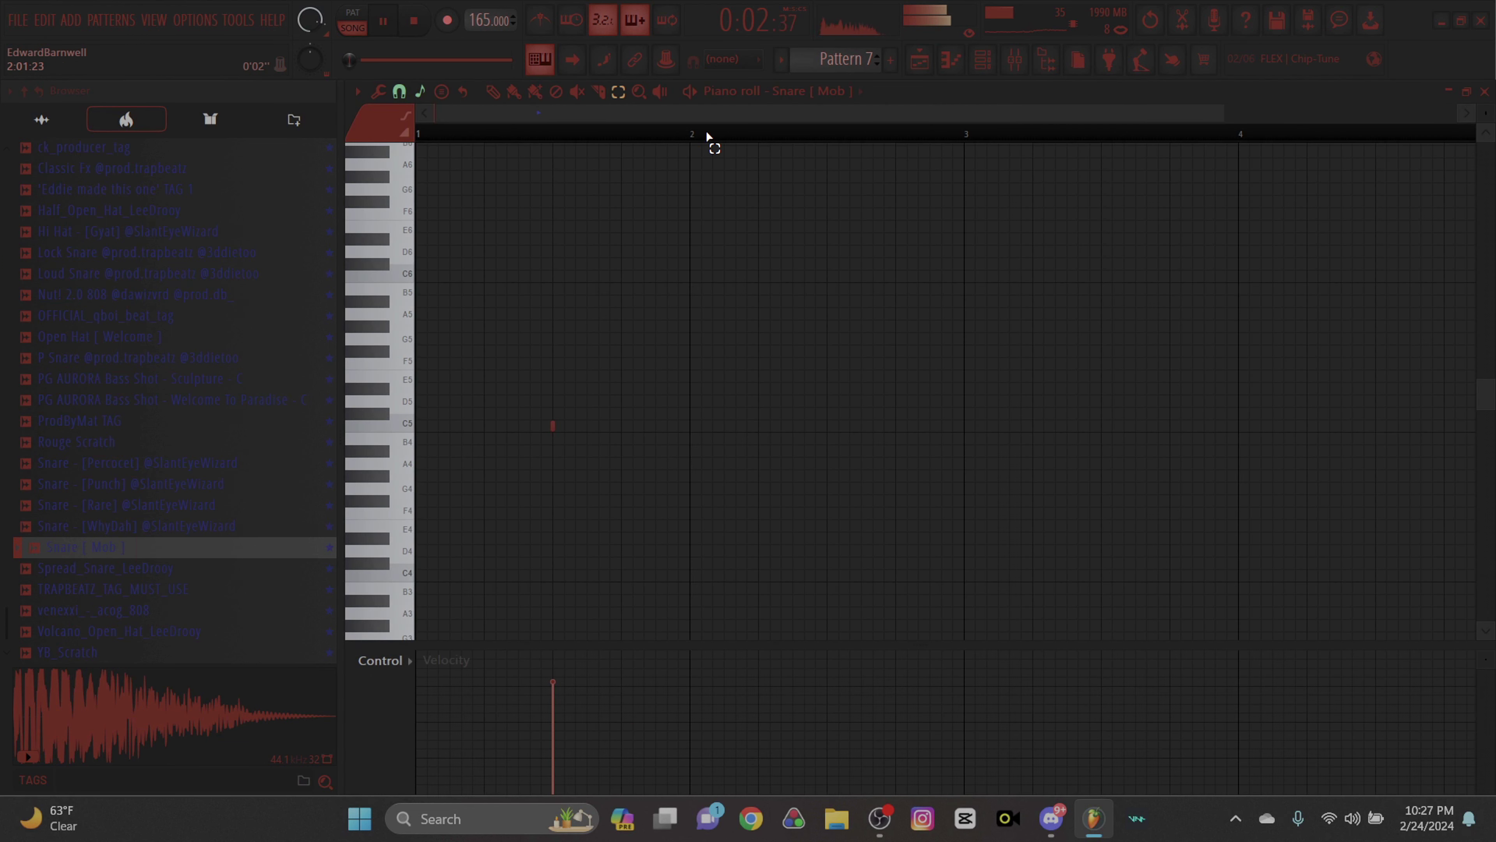
pyautogui.hotkey('ctrl', 'b')
pyautogui.hotkey('ctrl', 'b')
pyautogui.hotkey('ctrl', 'b')
pyautogui.hotkey('ctrl', 'b')
pyautogui.hotkey('ctrl', 'b')
pyautogui.hotkey('ctrl', 'b')
pyautogui.hotkey('ctrl', 'b')
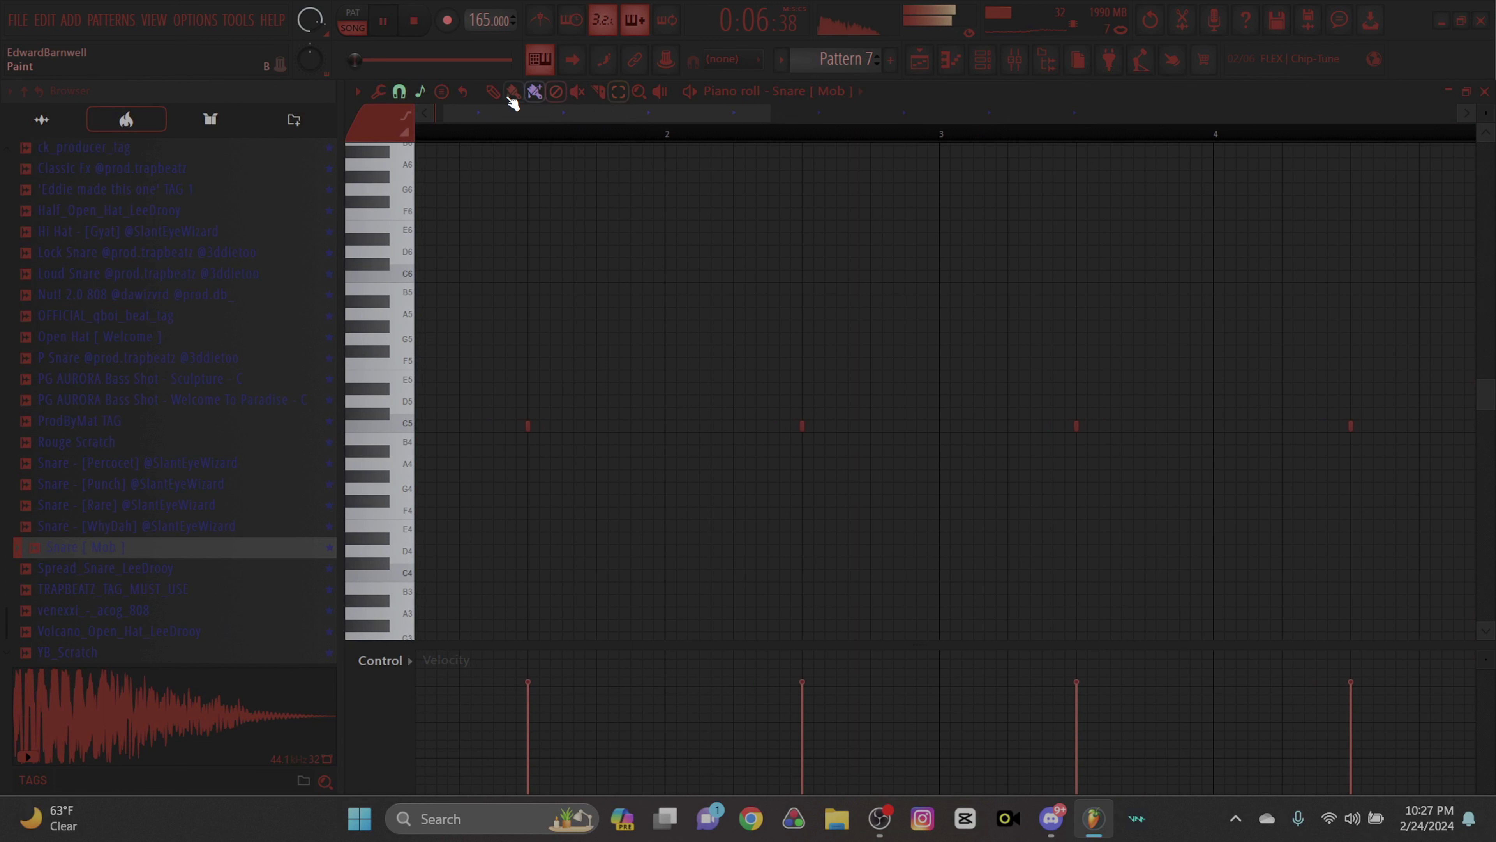
pyautogui.click(765, 104)
pyautogui.click(835, 356)
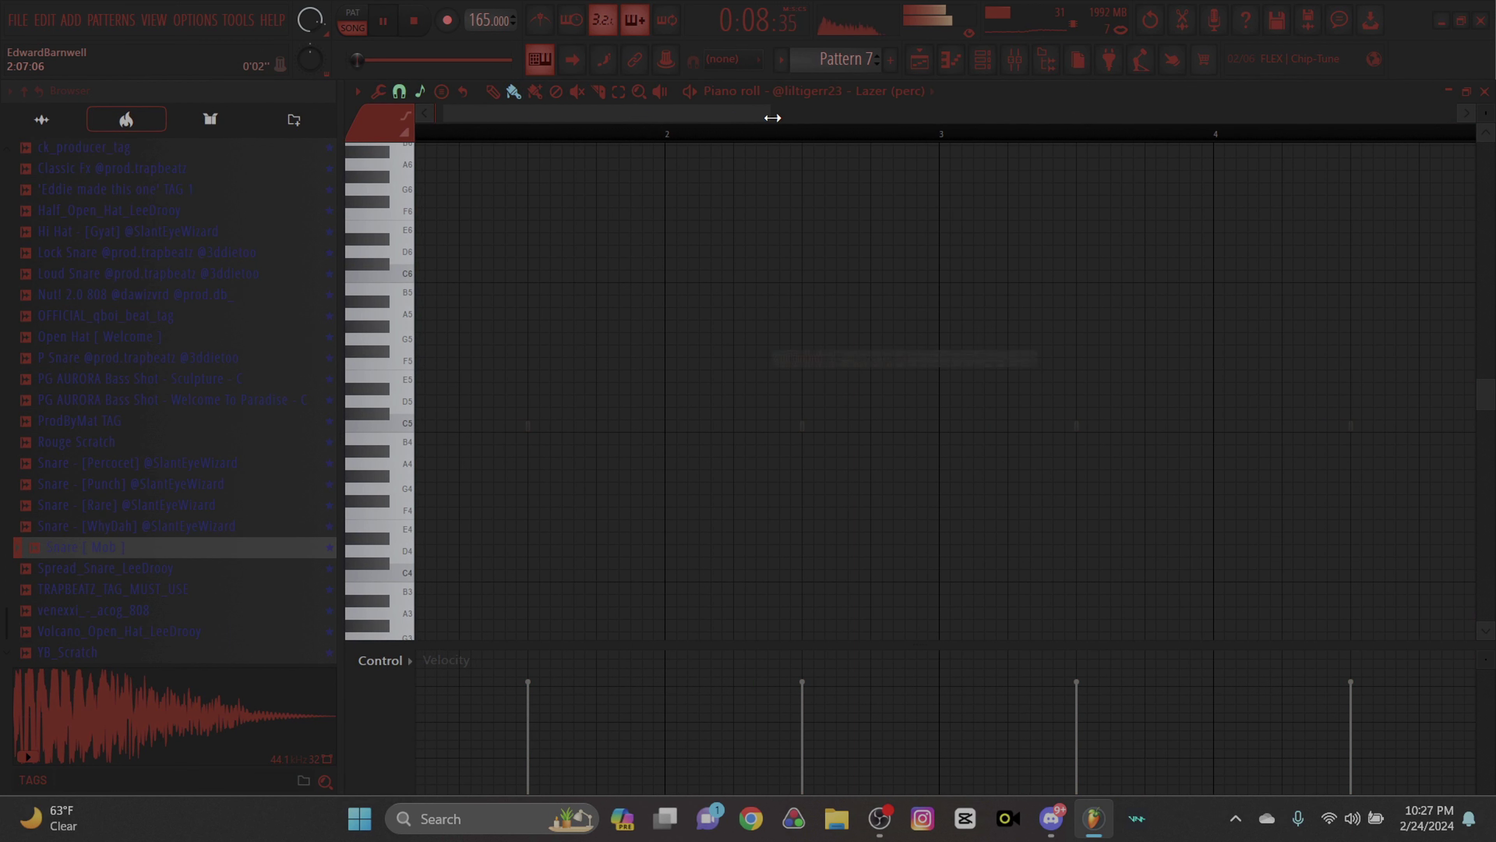
pyautogui.click(852, 106)
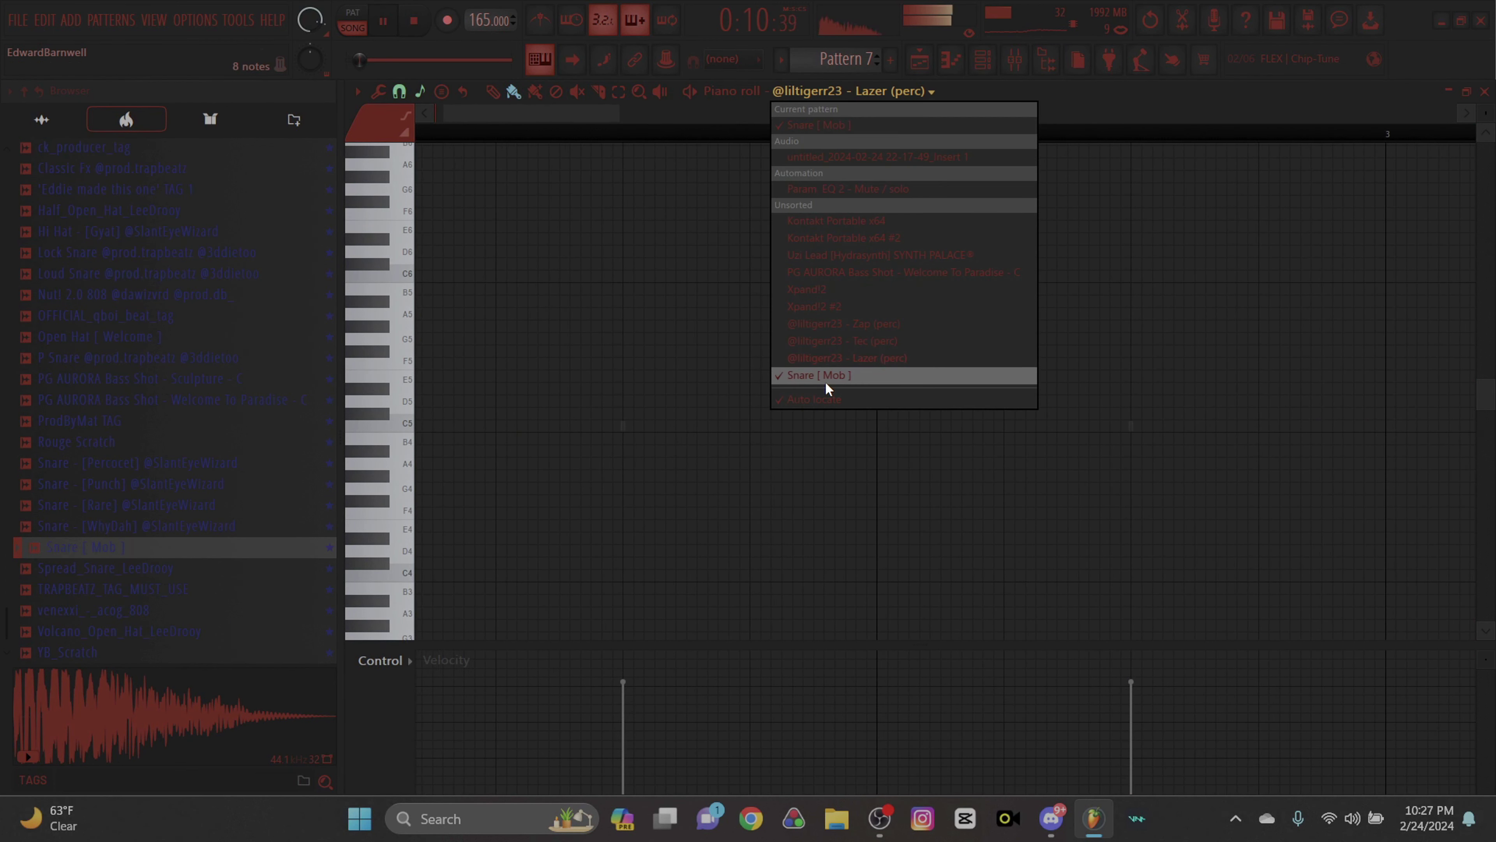
pyautogui.click(828, 382)
pyautogui.click(848, 105)
pyautogui.click(839, 357)
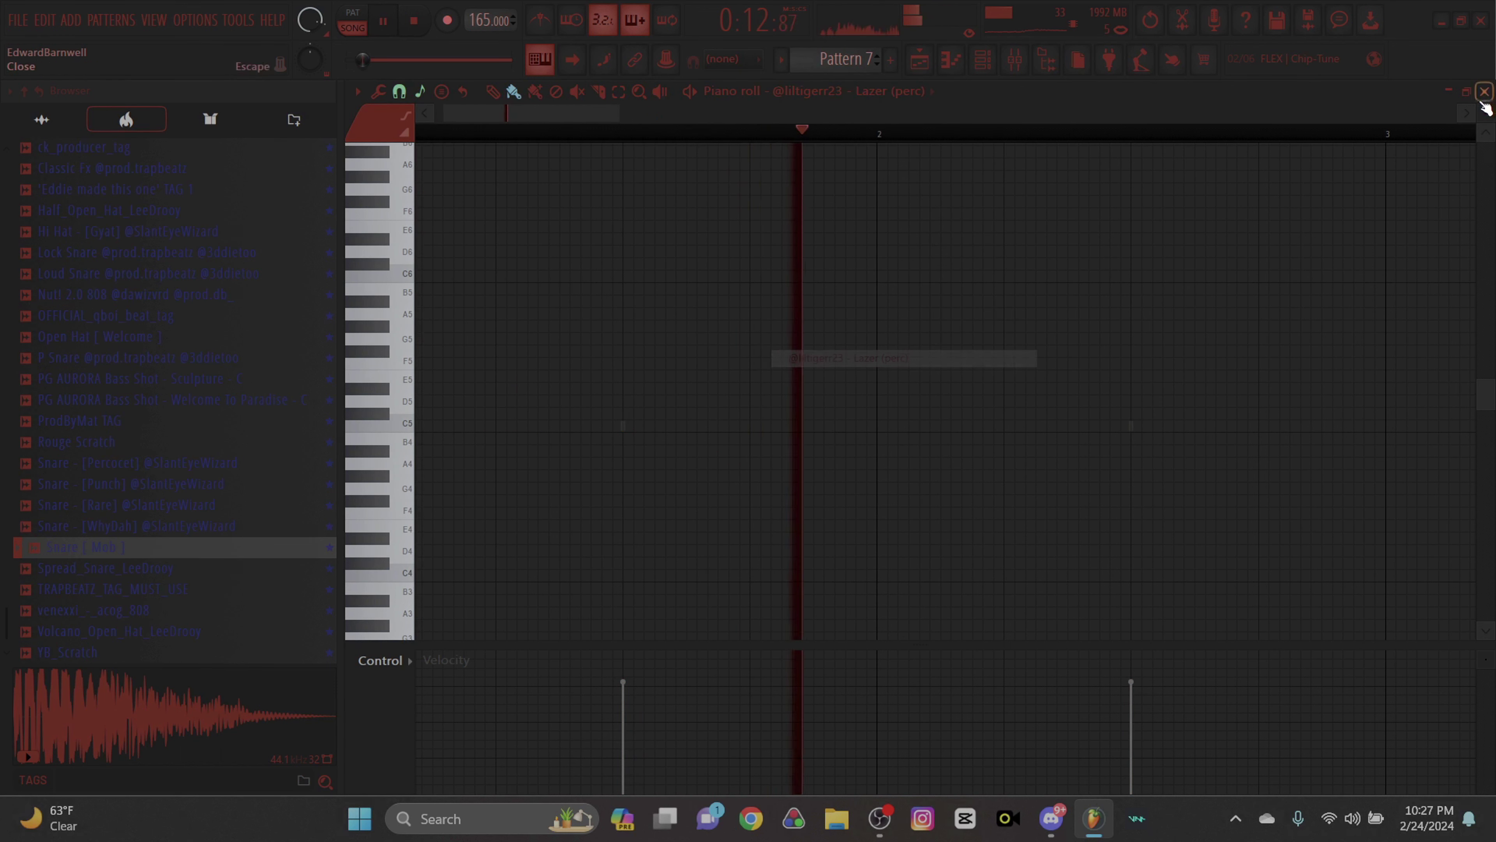
# Switch the piano roll to the Tec (perc) channel and place an eight-note C5 roll across the first half of bar 2.
pyautogui.click(903, 94)
pyautogui.click(862, 336)
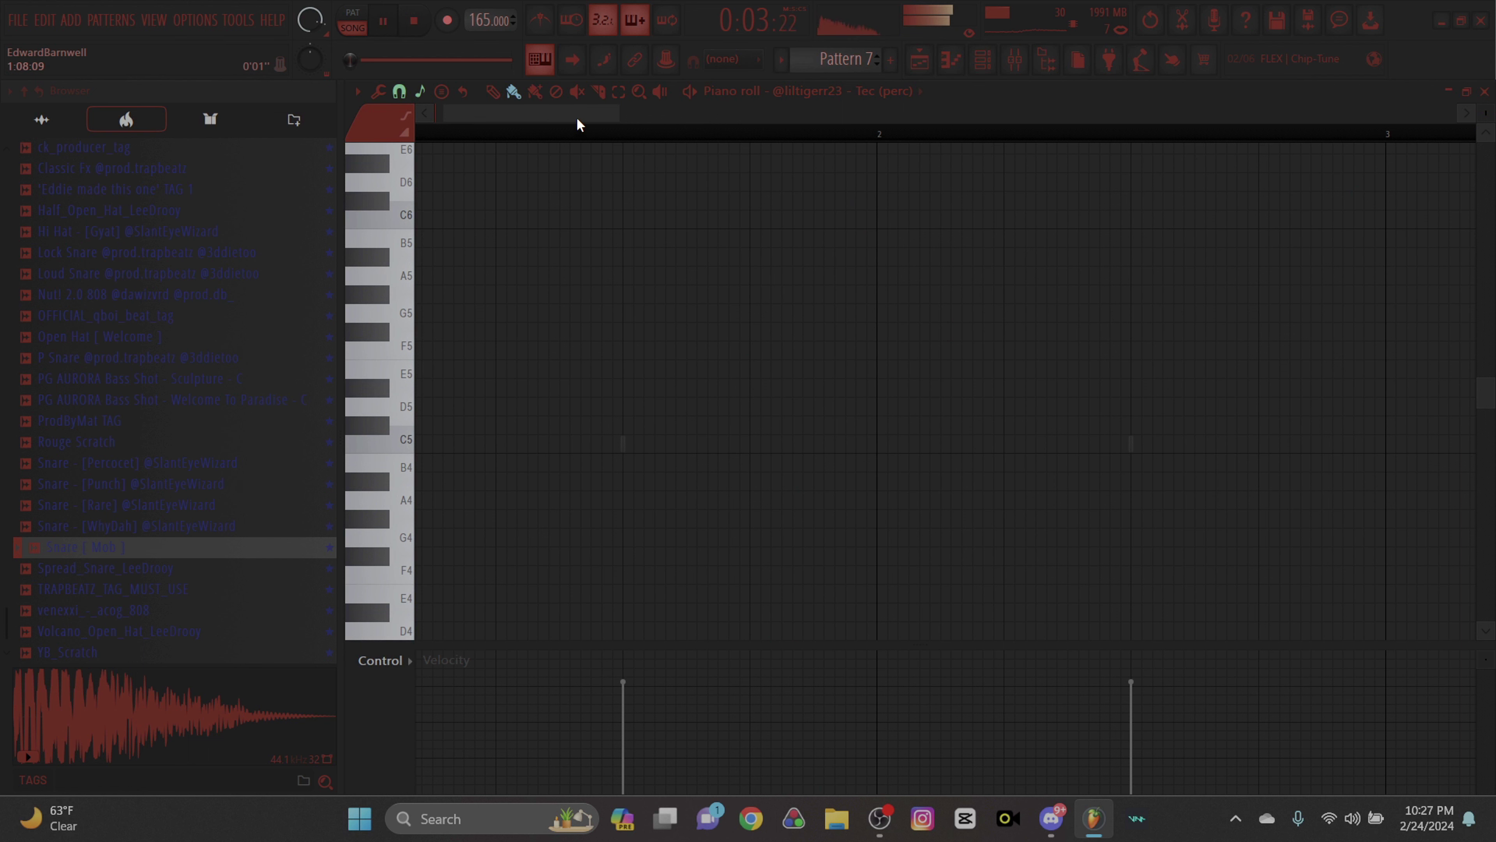
pyautogui.moveTo(577, 120); pyautogui.dragTo(620, 122)
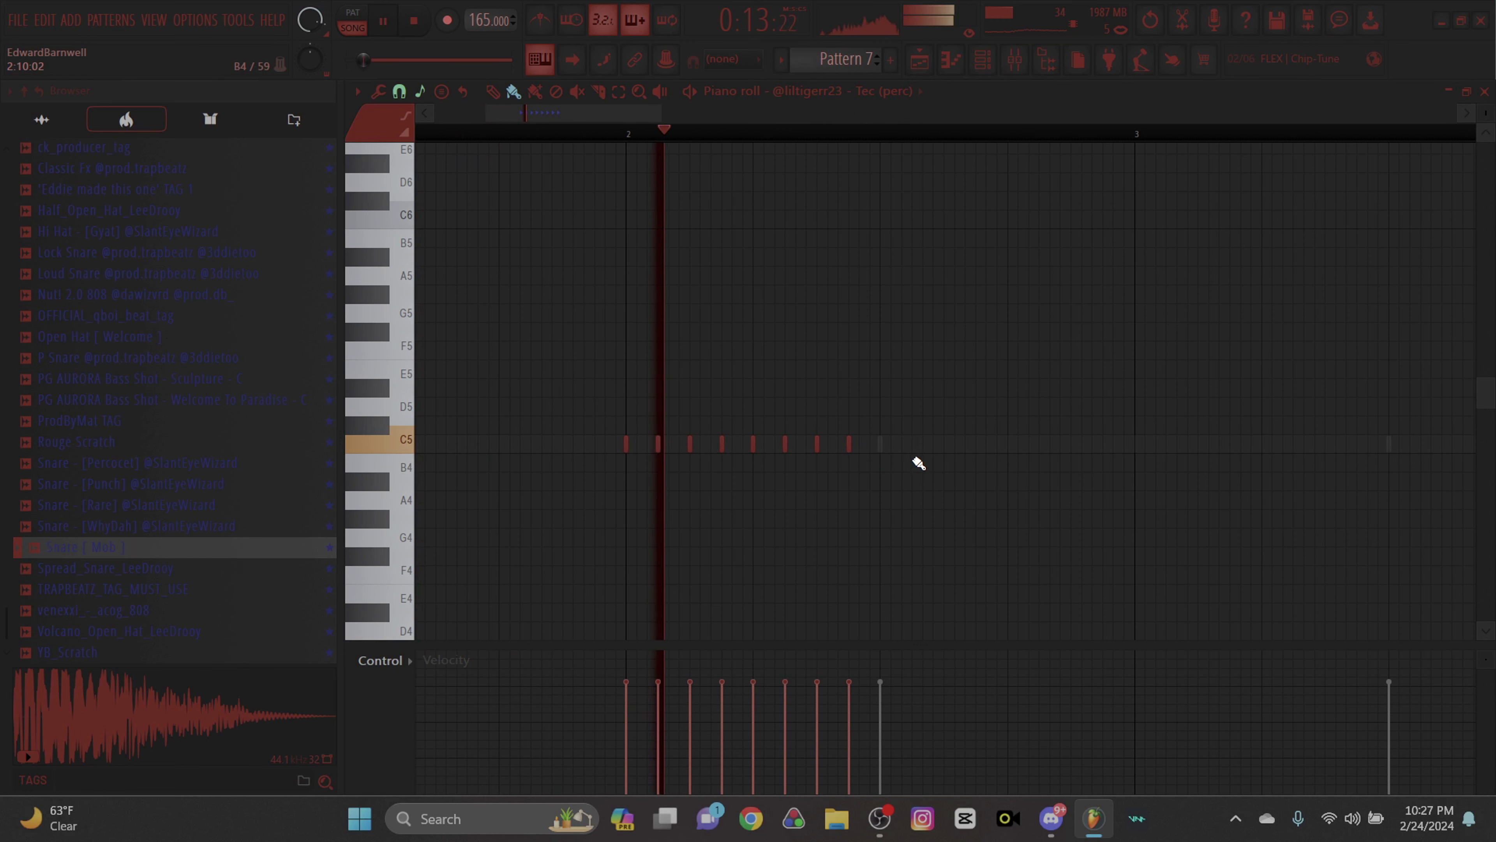
# Duplicate the Tec (perc) notes of bars 1-4 into bars 5-8 and add a four-note C5 roll on beat 2 of bar 8.
pyautogui.scroll(-3, 613, 136)
pyautogui.moveTo(1283, 134); pyautogui.dragTo(422, 142)
pyautogui.hotkey('ctrl', 'b')
pyautogui.keyDown('ctrl'); pyautogui.click(1102, 135); pyautogui.keyUp('ctrl')
pyautogui.moveTo(530, 110); pyautogui.dragTo(919, 115)
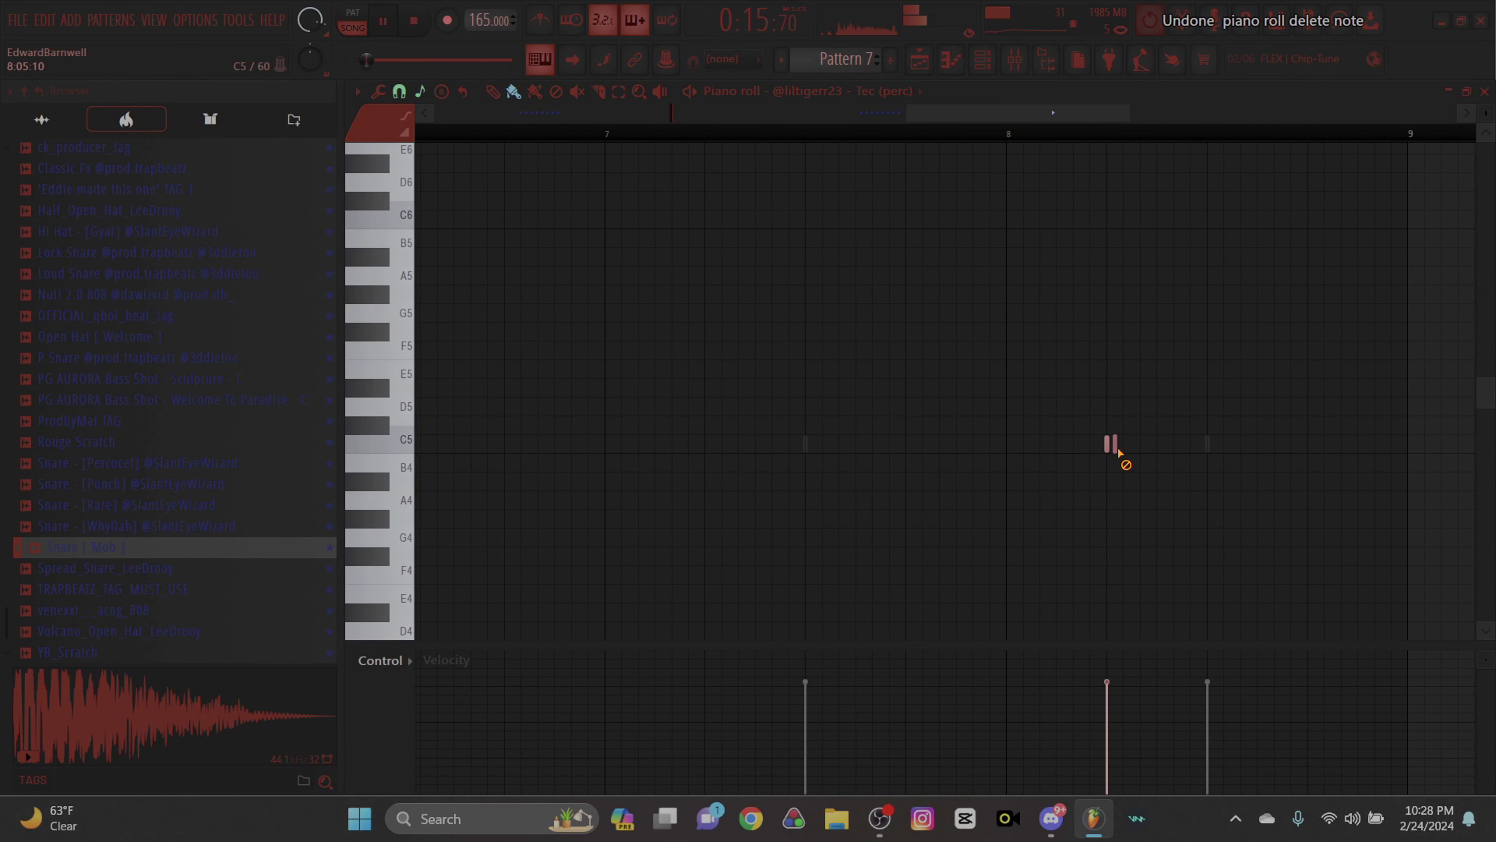
pyautogui.moveTo(1115, 445); pyautogui.dragTo(1133, 443)
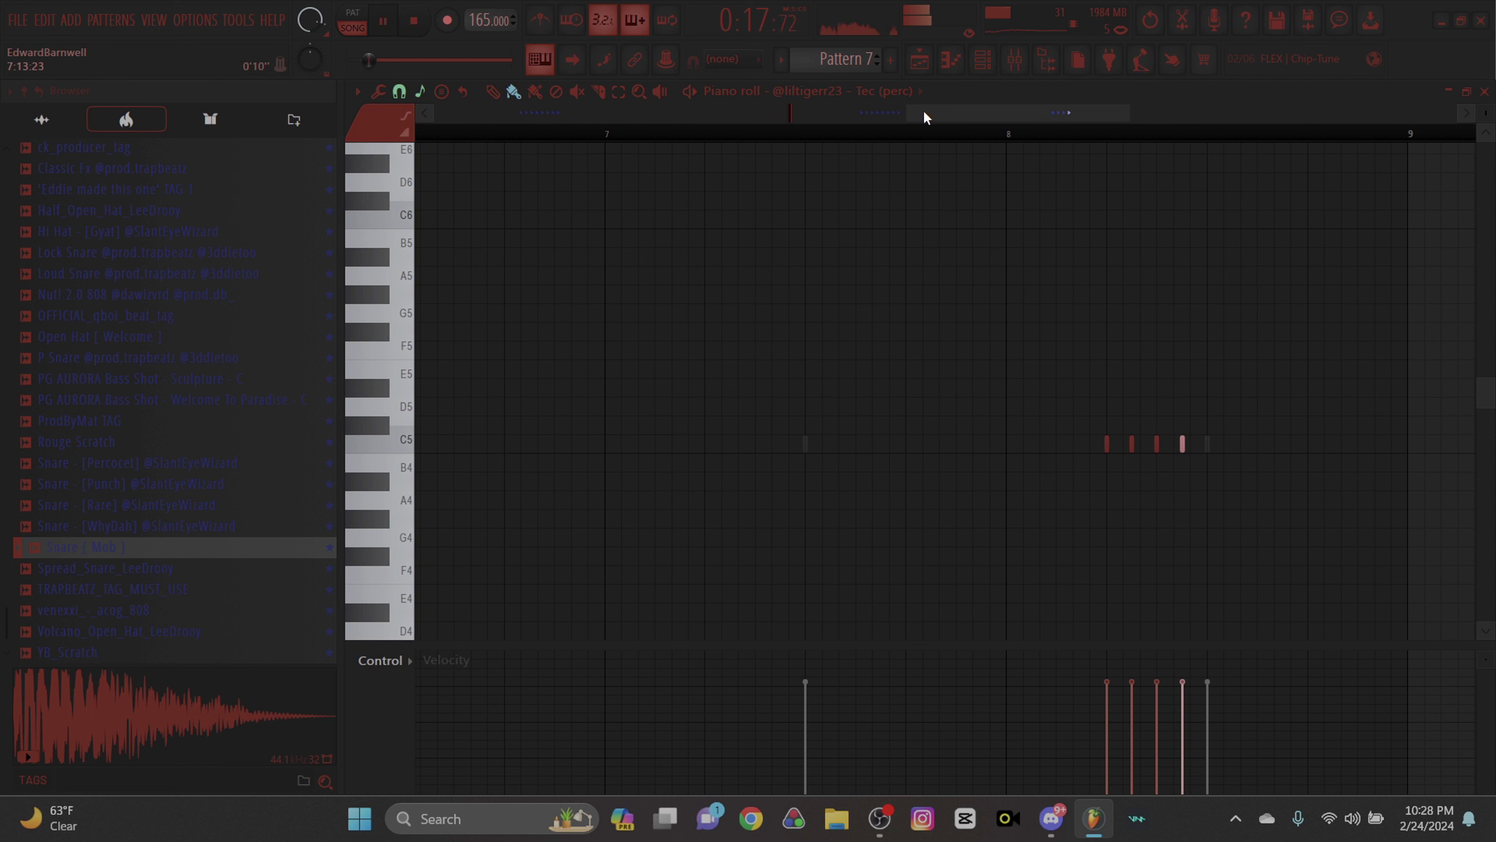
# Show the Snare [ Mob ] notes and move the snare hit in bar 8 to beat 4.
pyautogui.click(902, 92)
pyautogui.click(988, 394)
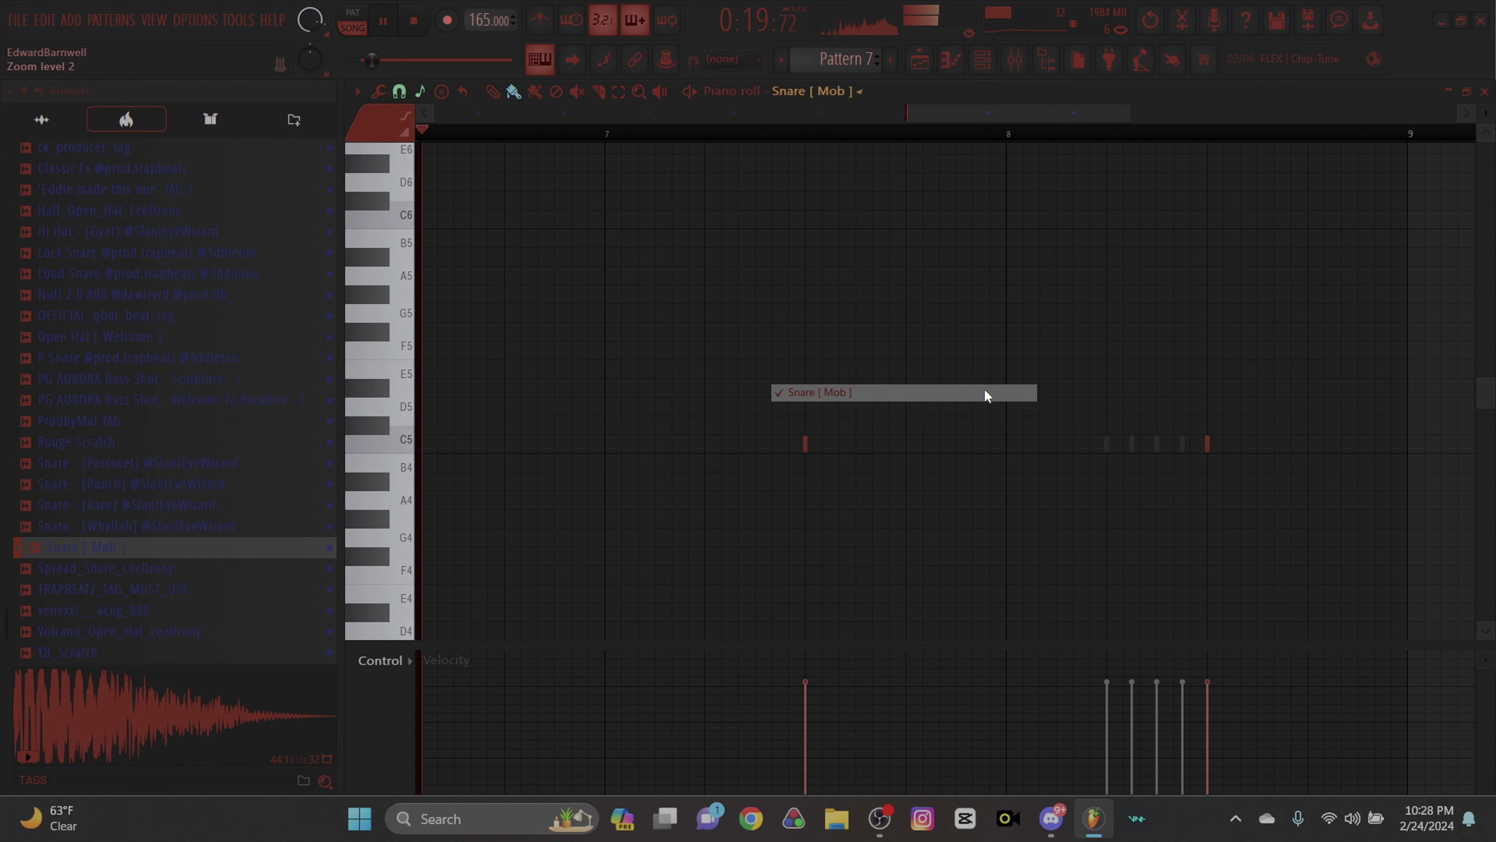
pyautogui.moveTo(1203, 443); pyautogui.dragTo(1307, 443)
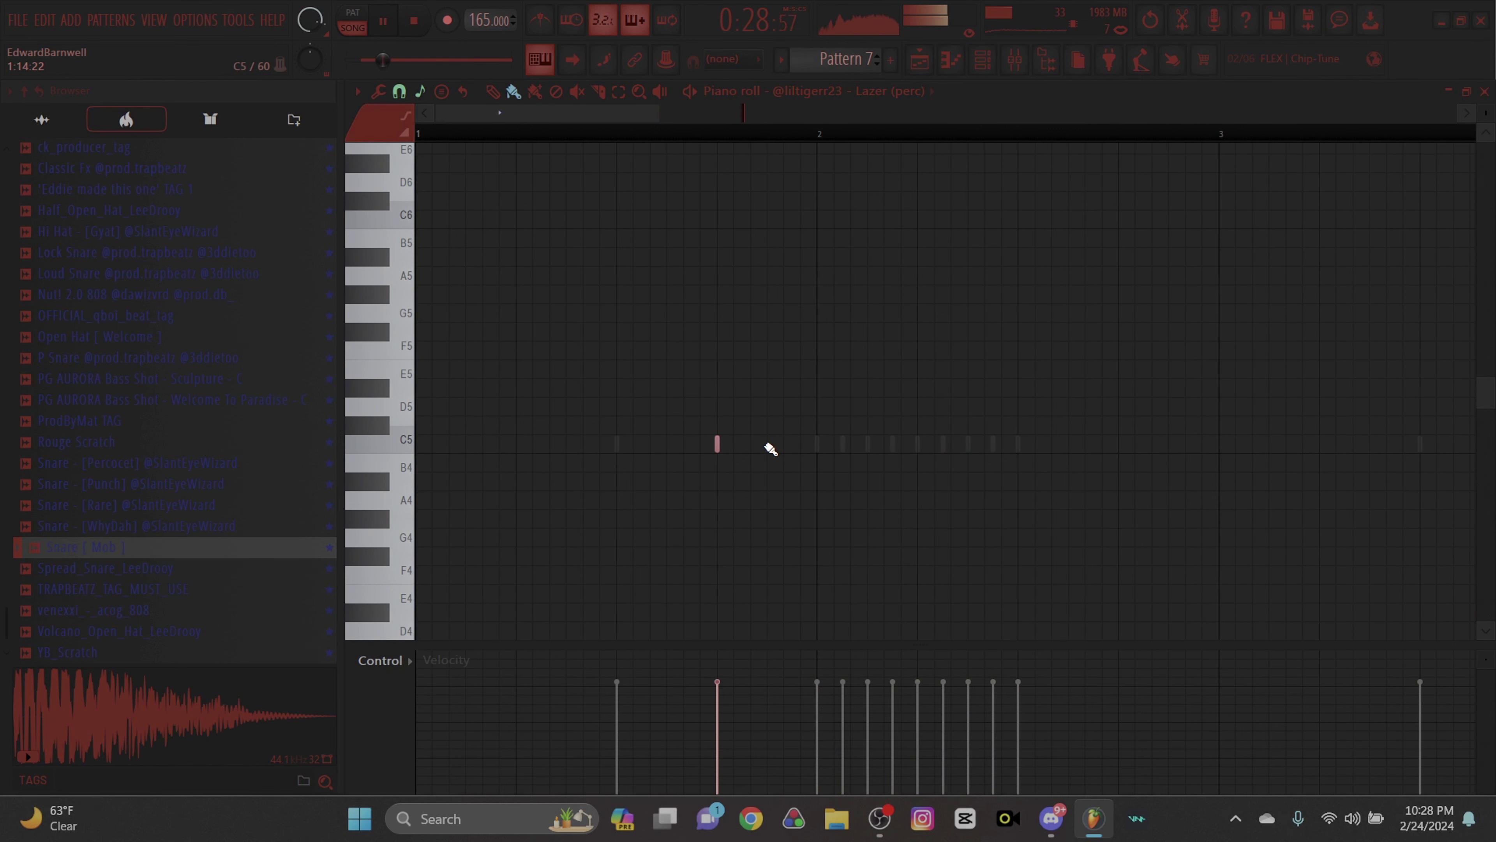
# Complete the Lazer (perc) hits in bar 1 with one on beat 4 of bar 4, and duplicate bars 1-4 into bars 5-8.
pyautogui.moveTo(642, 122); pyautogui.dragTo(855, 174)
pyautogui.click(926, 443)
pyautogui.moveTo(647, 116); pyautogui.dragTo(439, 115)
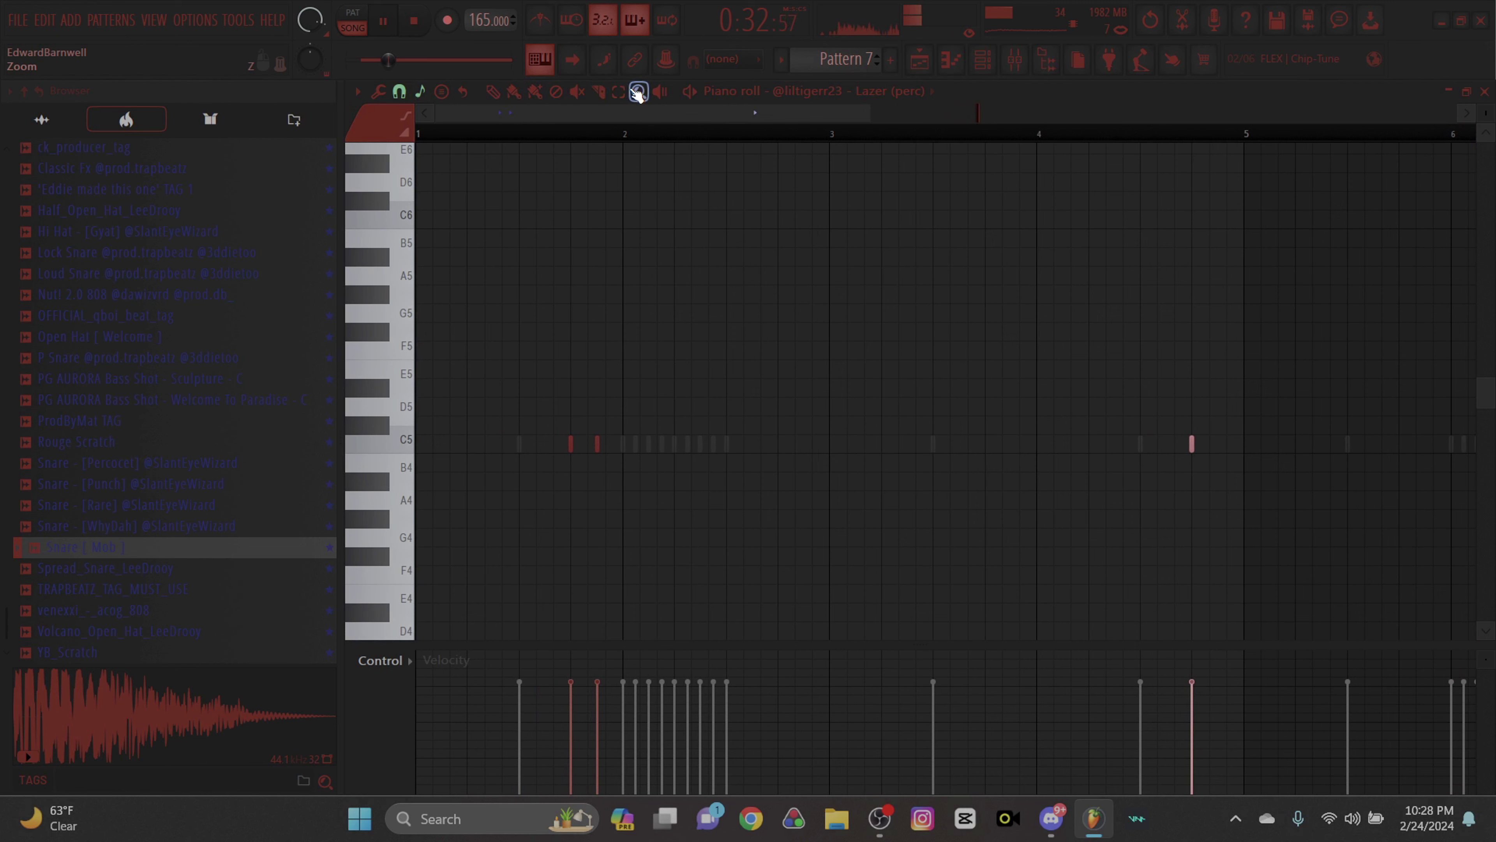
pyautogui.moveTo(1247, 138); pyautogui.dragTo(419, 141)
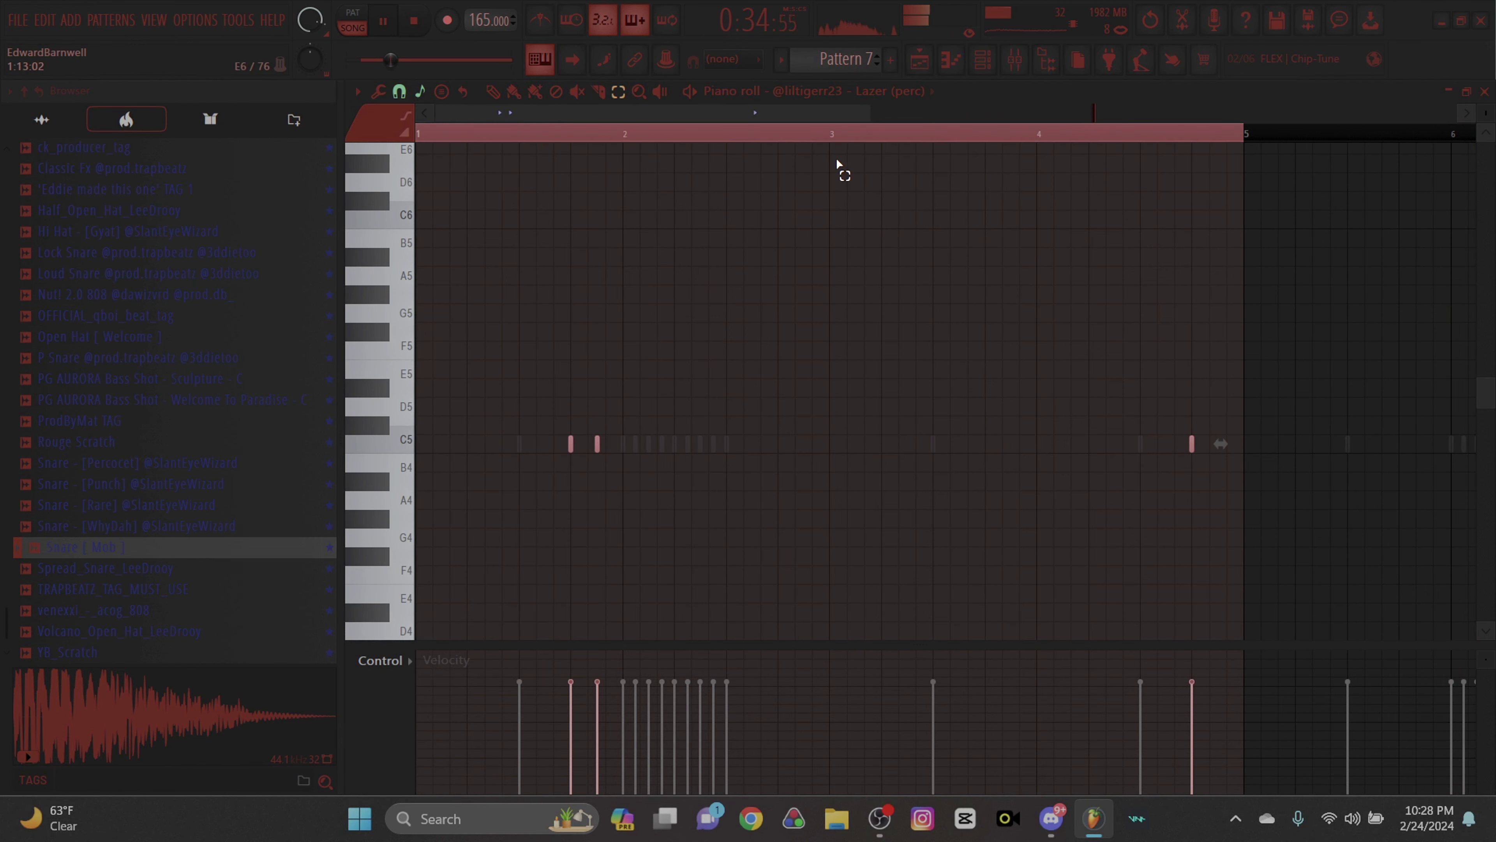
pyautogui.hotkey('ctrl', 'b')
pyautogui.hotkey('ctrl', 'd')
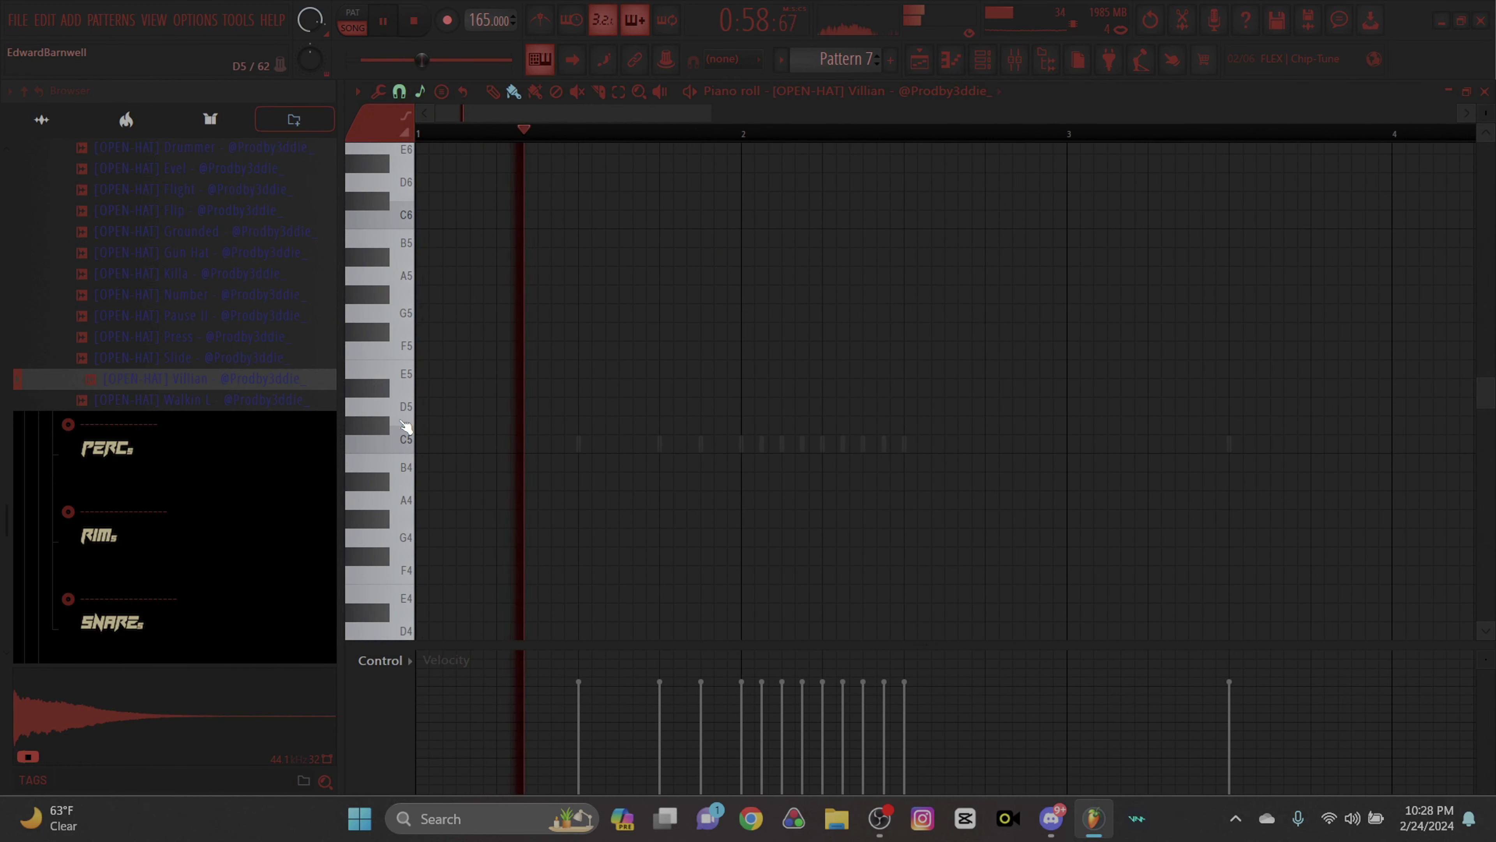
# Place [OPEN-HAT] Villian hits on C5 at beat 2 of bar 1 and beats 3 and 4 of bar 2, lowering the beat 3 velocity.
pyautogui.click(413, 446)
pyautogui.click(422, 446)
pyautogui.moveTo(422, 446); pyautogui.dragTo(500, 448)
pyautogui.click(826, 442)
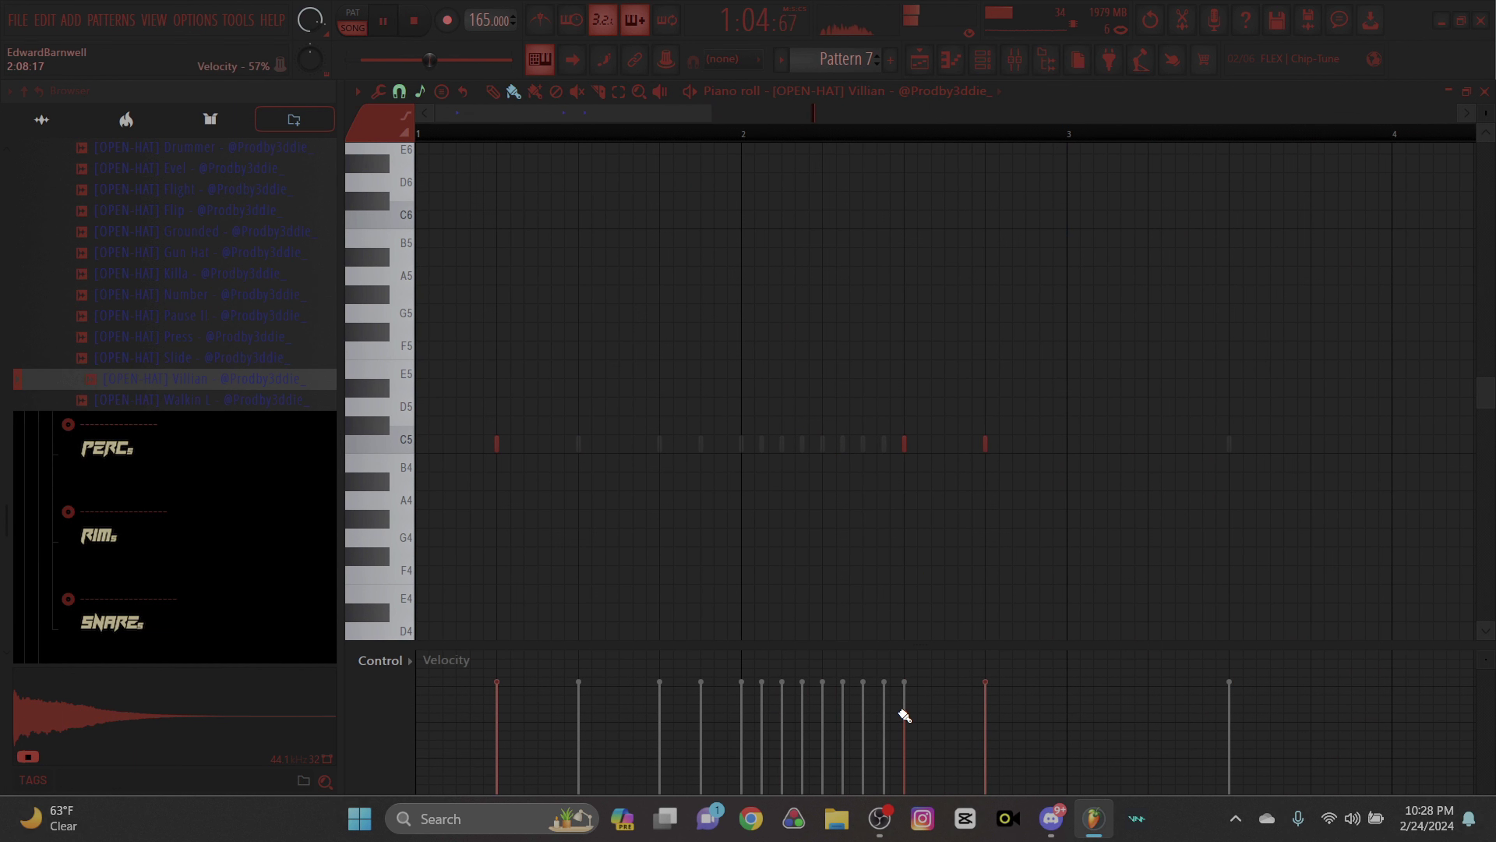
# Duplicate the open-hat hits of bars 1-2 into bars 3-4 and rework bar 4 to hit on beats 2 and 3.
pyautogui.moveTo(1059, 139); pyautogui.dragTo(425, 147)
pyautogui.hotkey('ctrl', 'b')
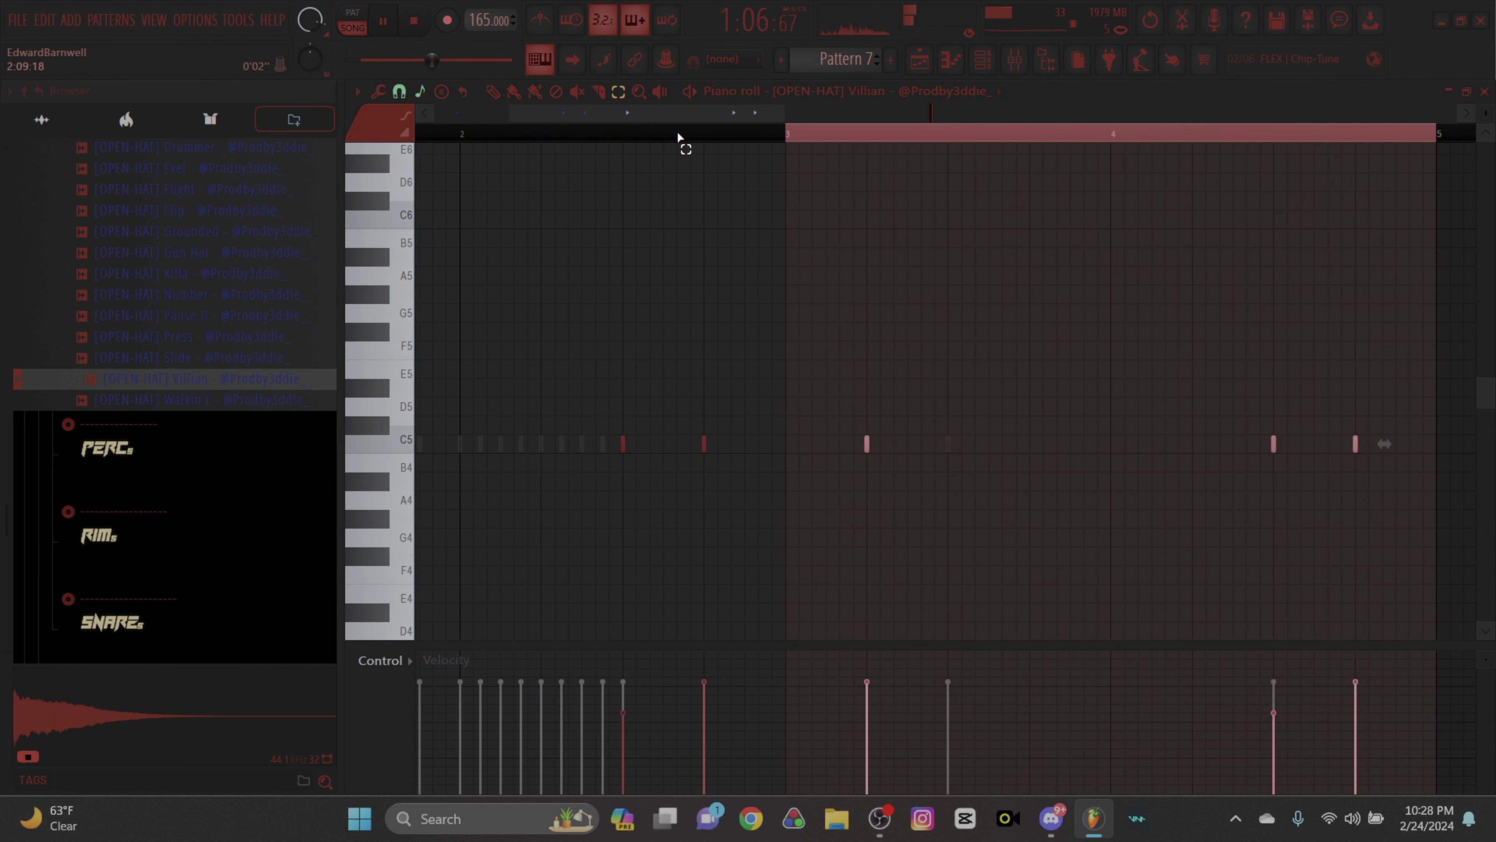
pyautogui.hotkey('ctrl', 'd')
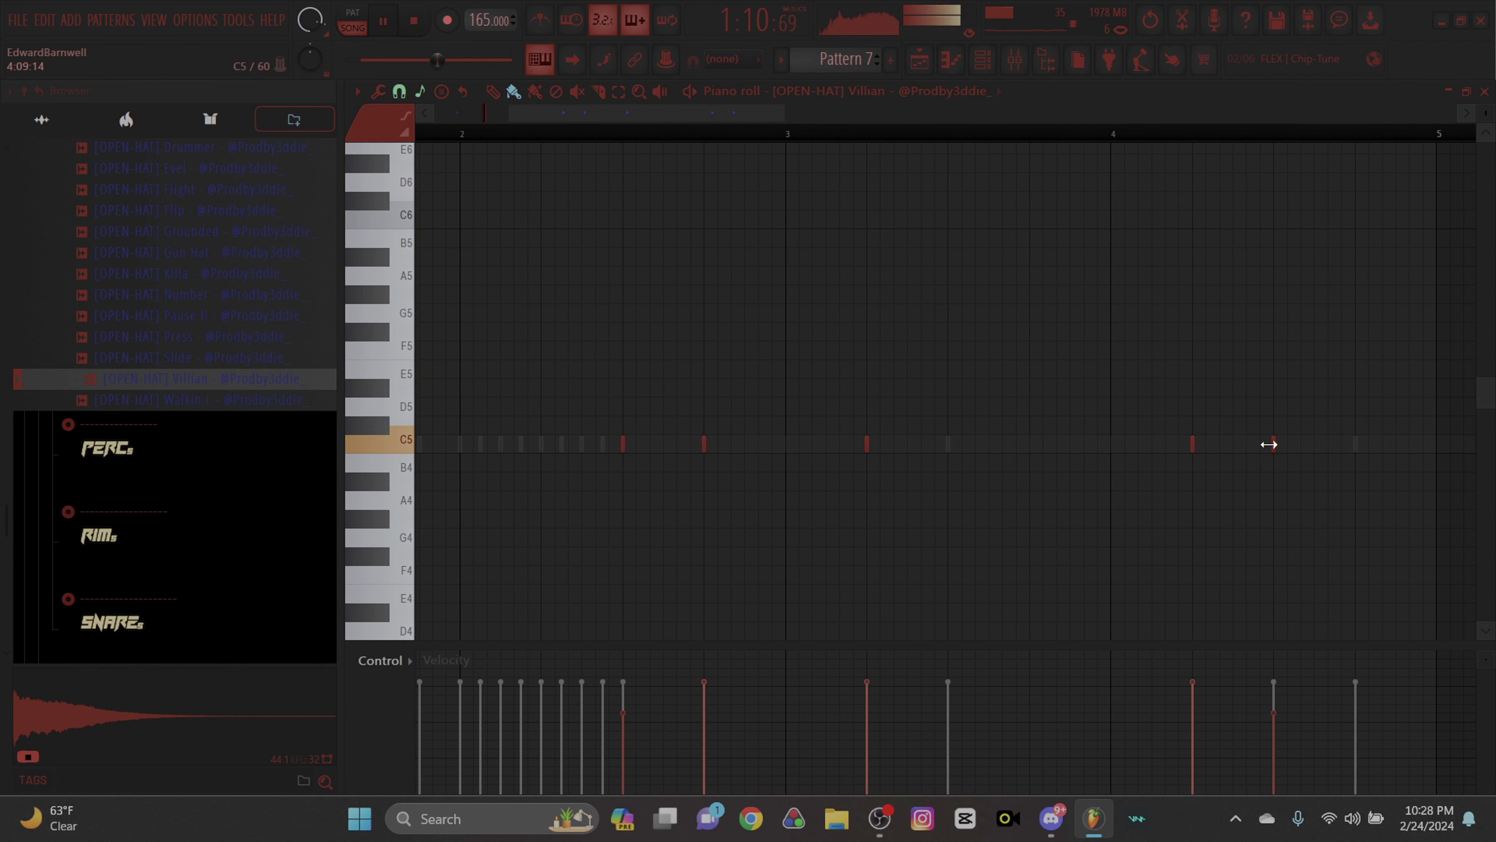
# Duplicate the four-bar open-hat pattern into bars 5-8 and clear the selection.
pyautogui.moveTo(661, 118); pyautogui.dragTo(583, 118)
pyautogui.moveTo(730, 119); pyautogui.dragTo(7, 123)
pyautogui.hotkey('ctrl', 'b')
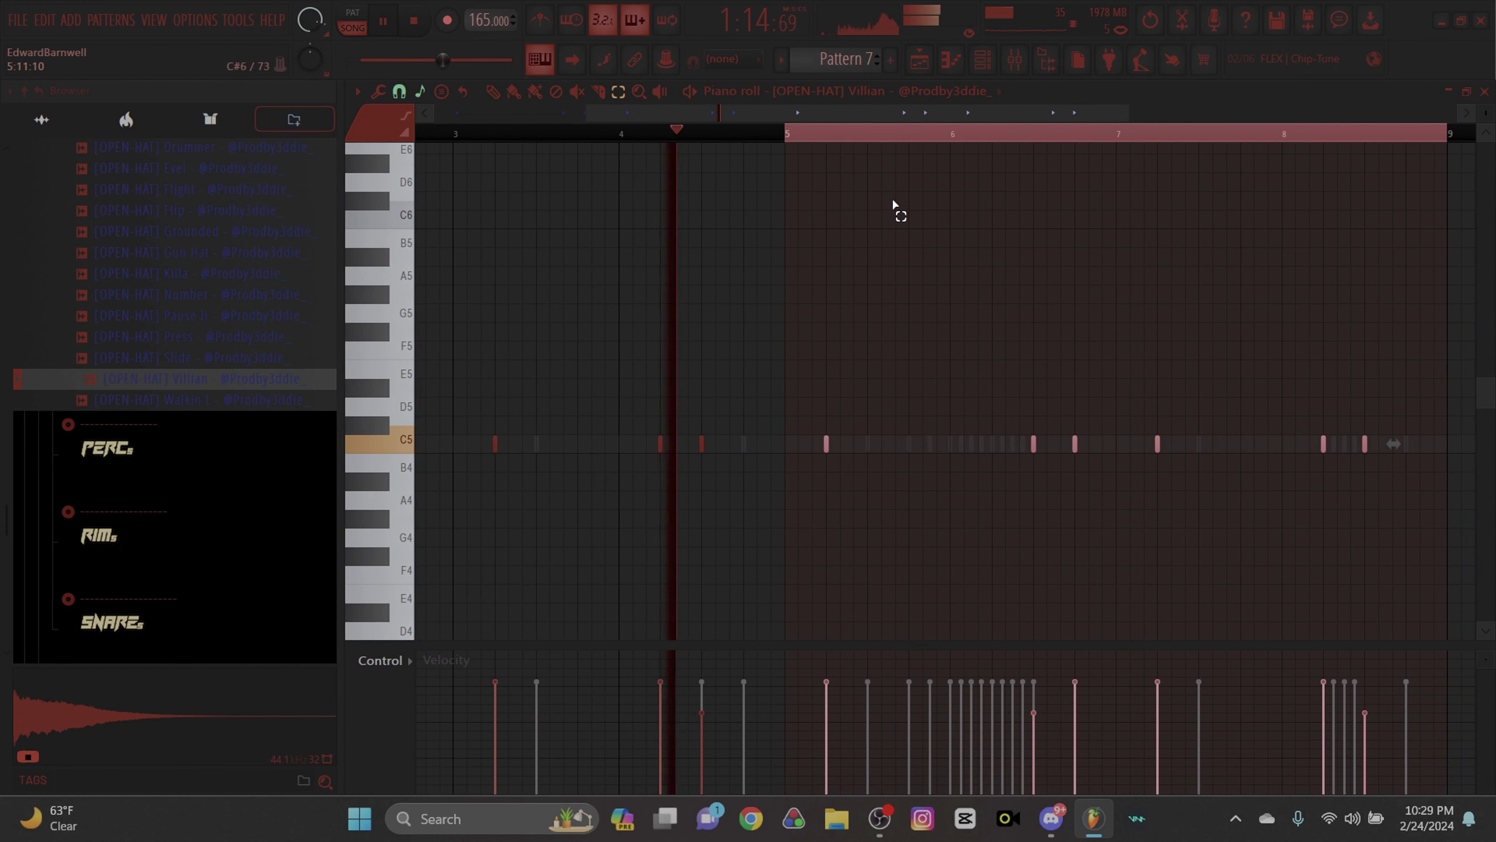
pyautogui.hotkey('ctrl', 'd')
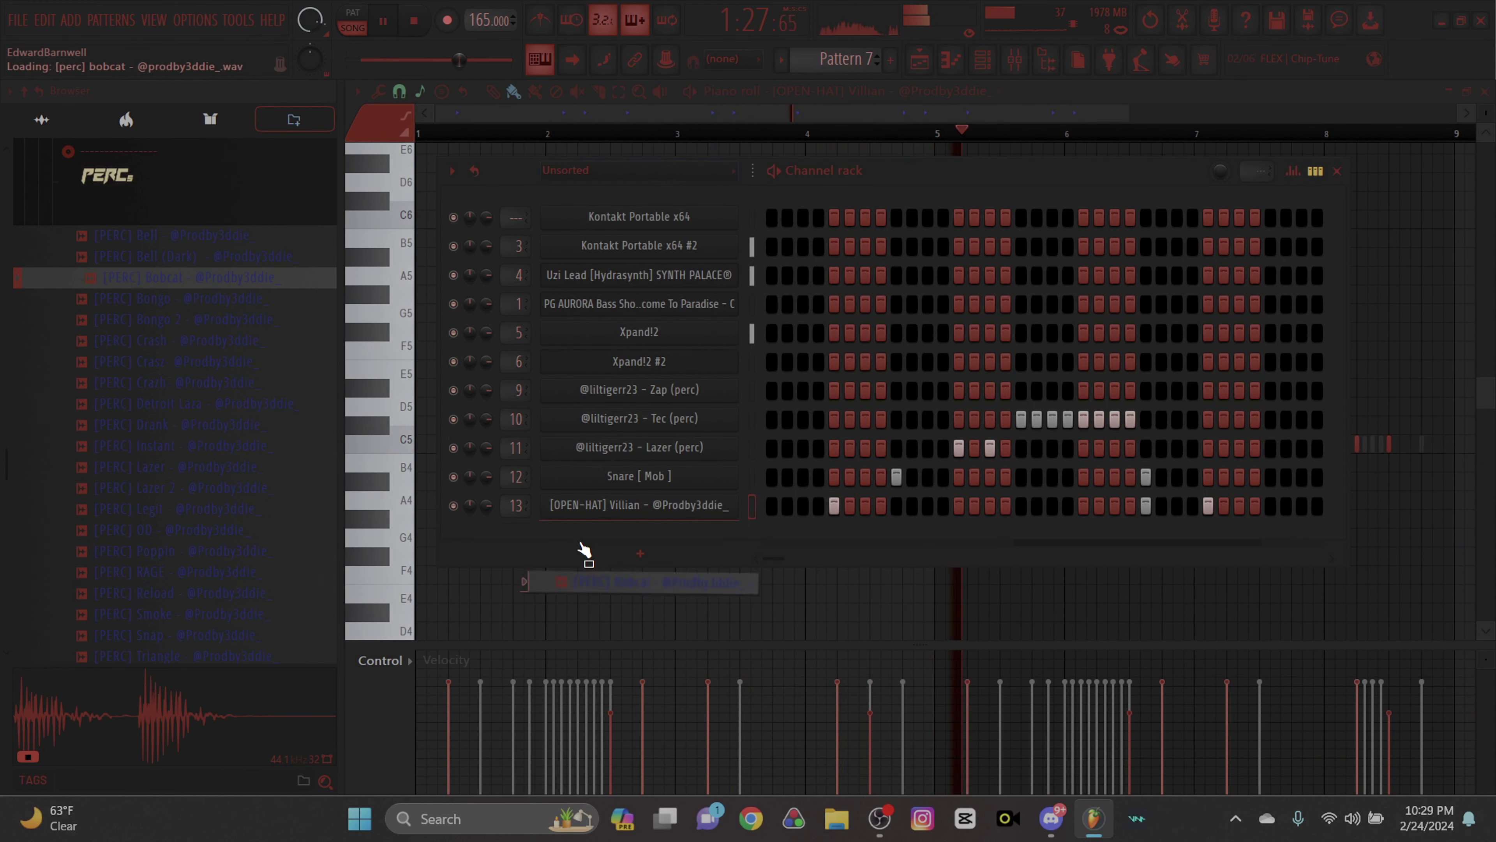
# Add the [PERC] Bobcat sample as a new channel on mixer track 14 and open its piano roll.
pyautogui.moveTo(584, 581); pyautogui.dragTo(585, 545)
pyautogui.press('F7')
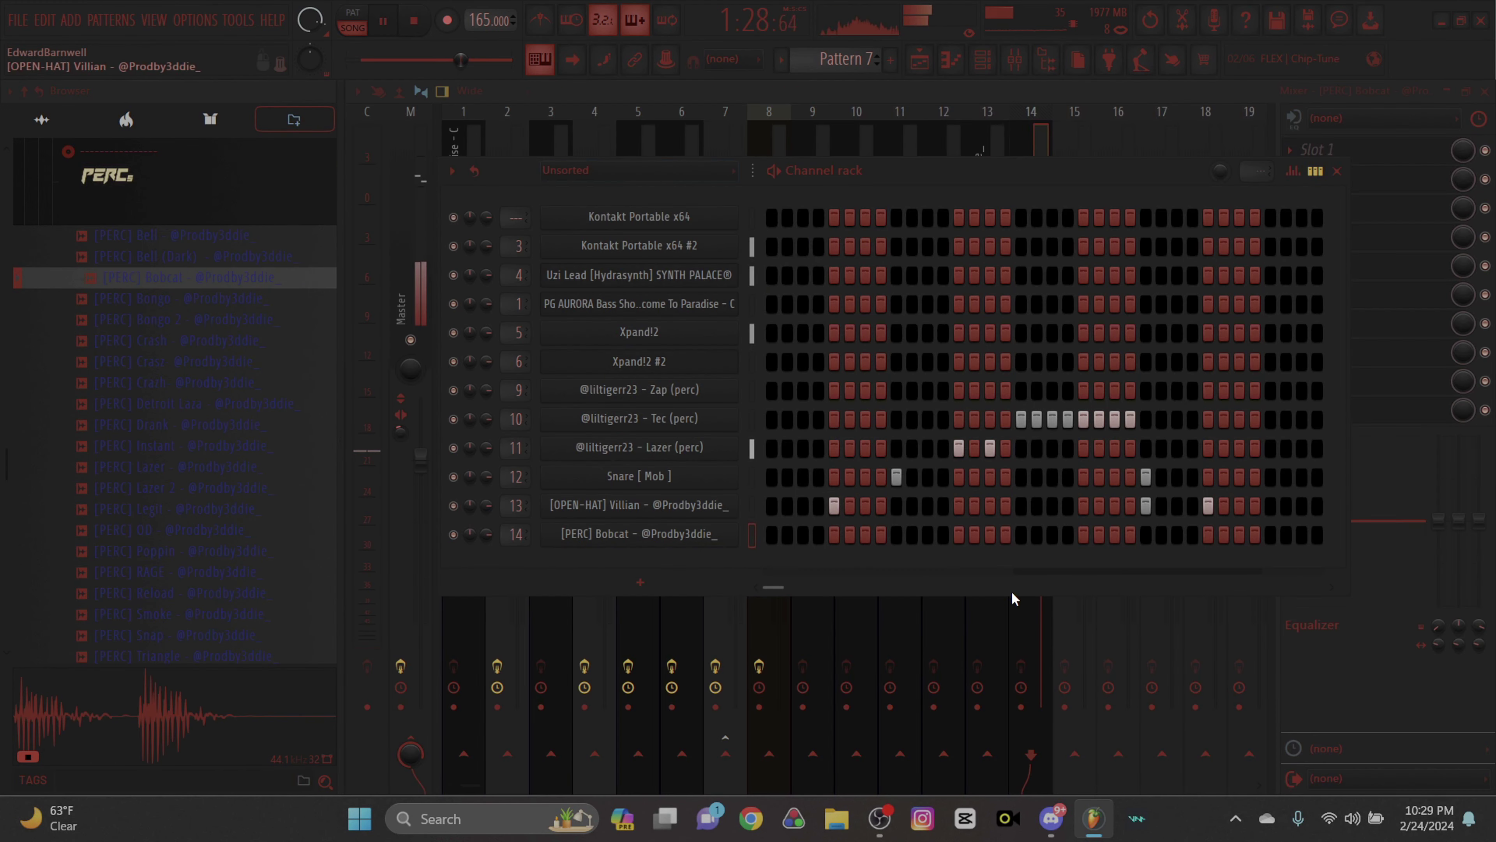
pyautogui.click(1012, 598)
pyautogui.click(951, 60)
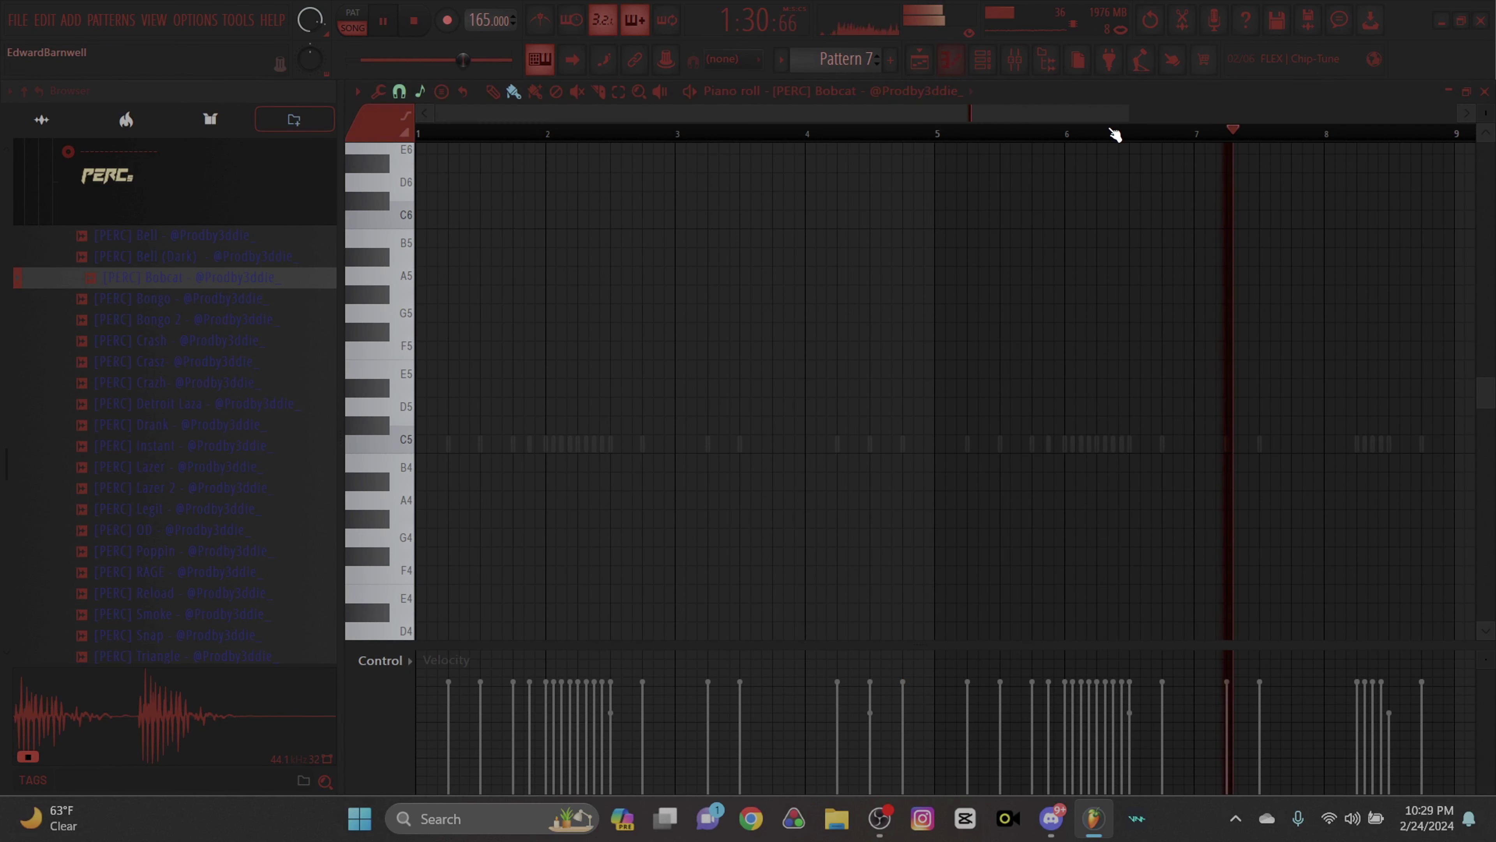
# Place two [PERC] Bobcat hits on C5 from beat 4 of bar 2 and duplicate bars 1-4 into bars 5-8.
pyautogui.moveTo(1127, 112); pyautogui.dragTo(711, 113)
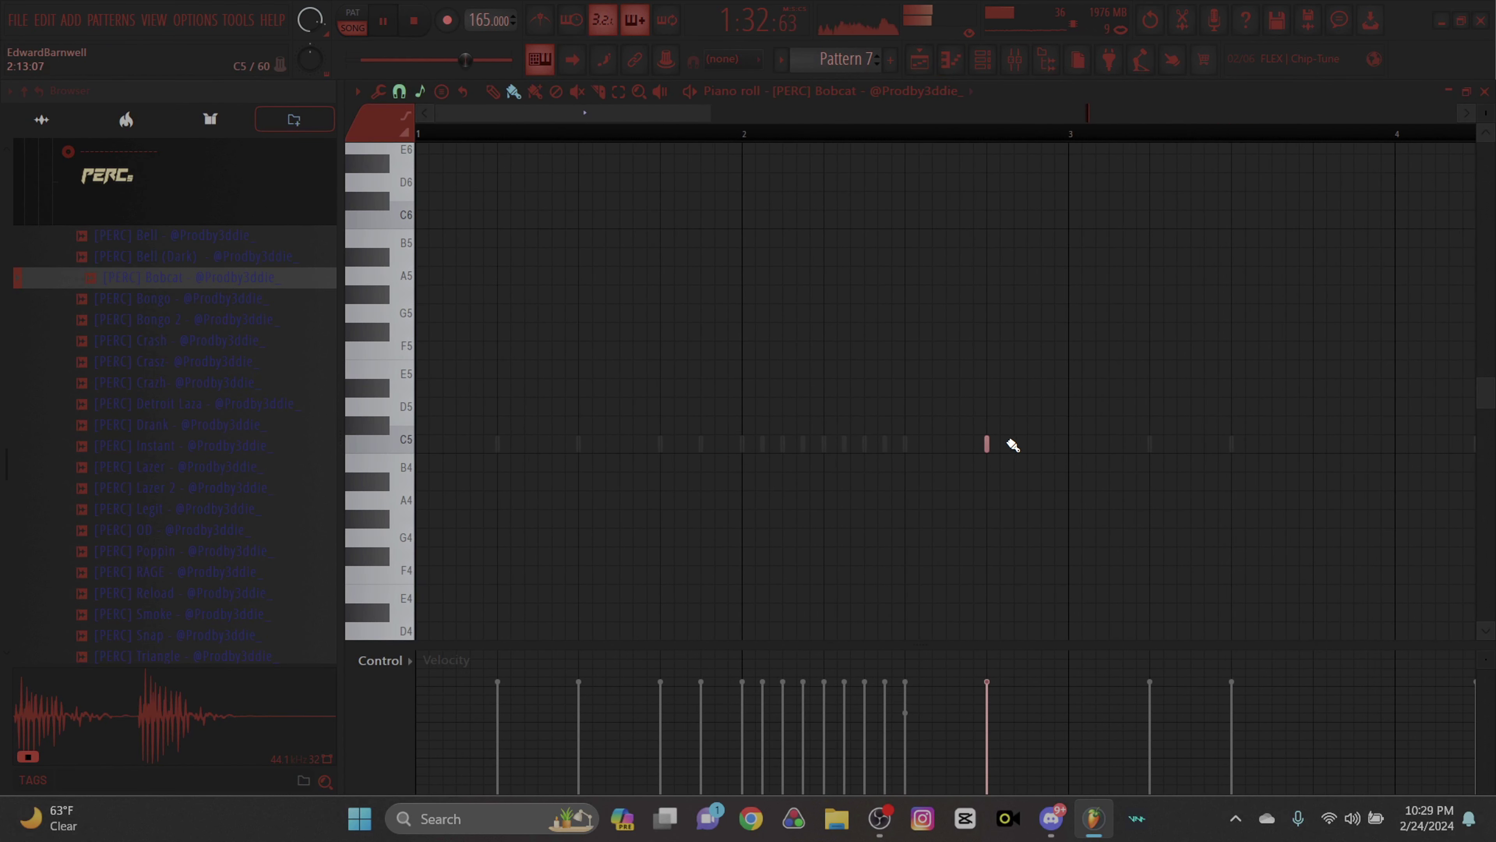
pyautogui.click(1027, 443)
pyautogui.moveTo(706, 113); pyautogui.dragTo(1100, 113)
pyautogui.click(619, 92)
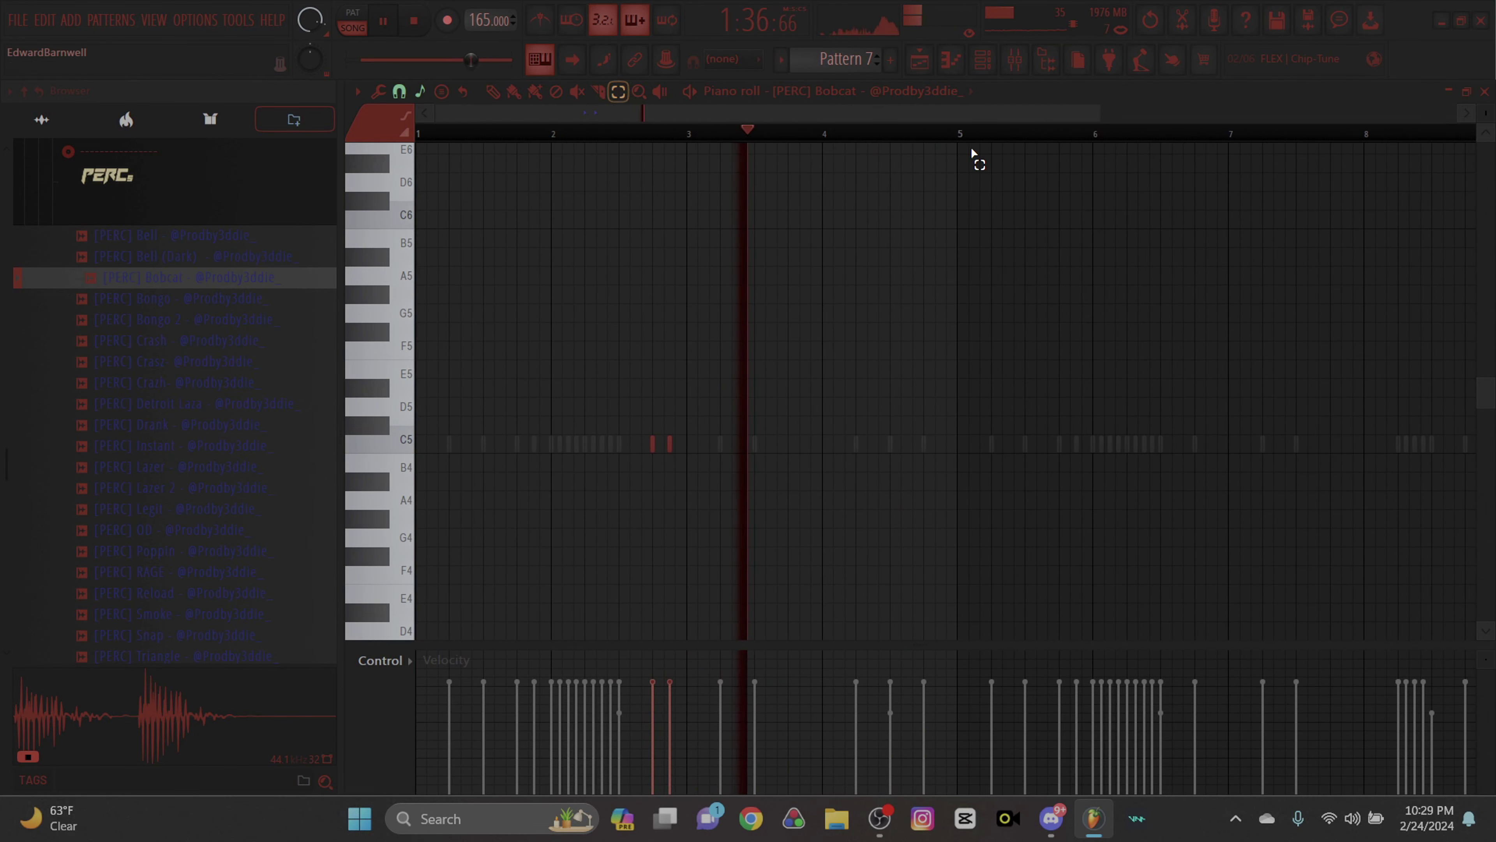
pyautogui.moveTo(958, 137); pyautogui.dragTo(417, 138)
pyautogui.hotkey('ctrl', 'b')
pyautogui.click(962, 148)
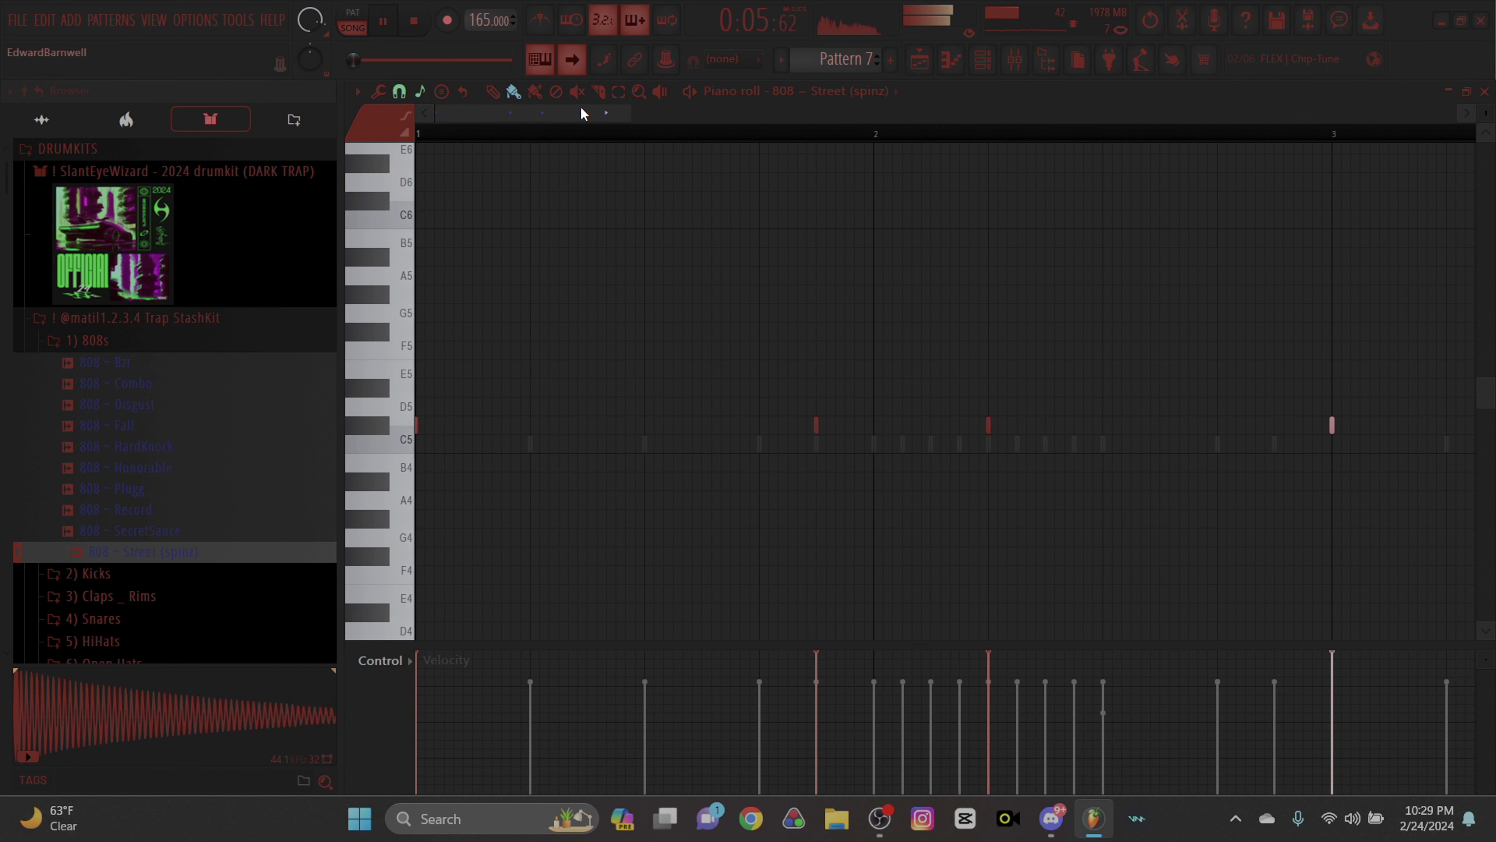
# Extend the 808 - Street (spinz) pattern with C#5 notes at the end of bar 3 and around beat 2 of bar 4.
pyautogui.moveTo(582, 113); pyautogui.dragTo(727, 118)
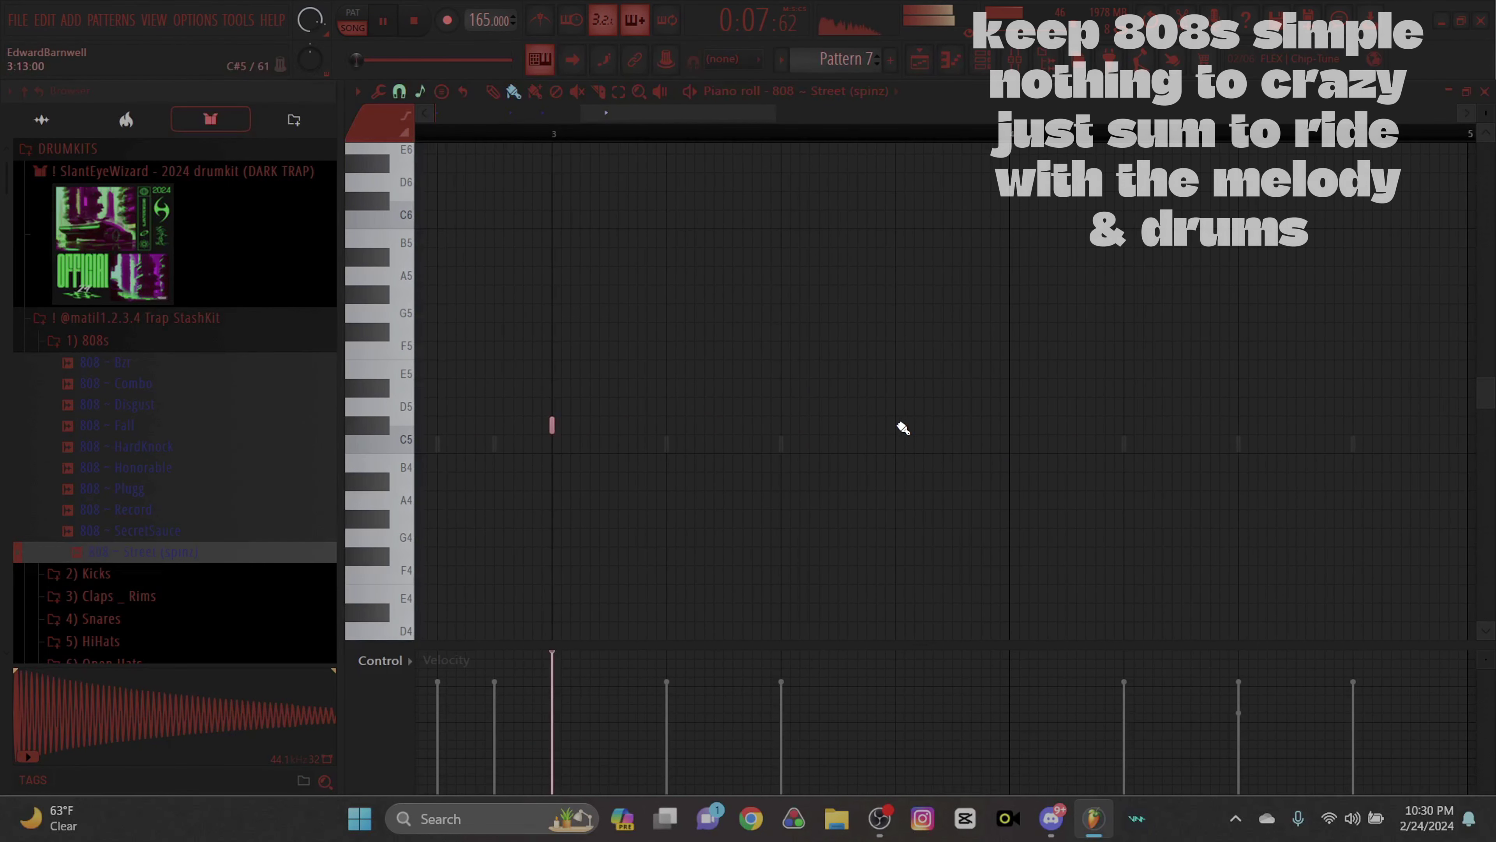
pyautogui.click(953, 426)
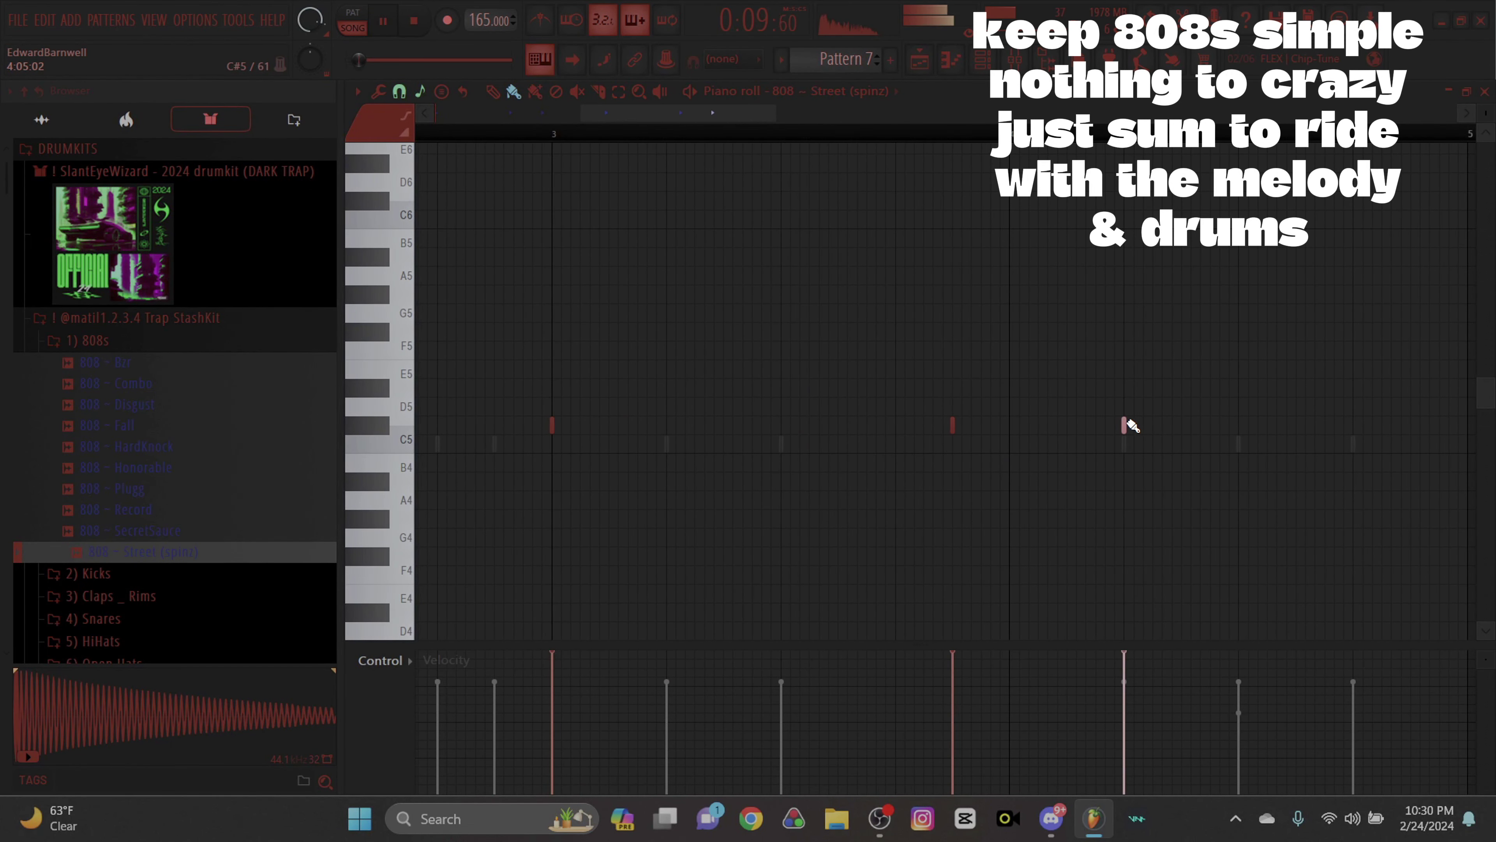
pyautogui.moveTo(714, 113); pyautogui.dragTo(771, 115)
pyautogui.click(876, 422)
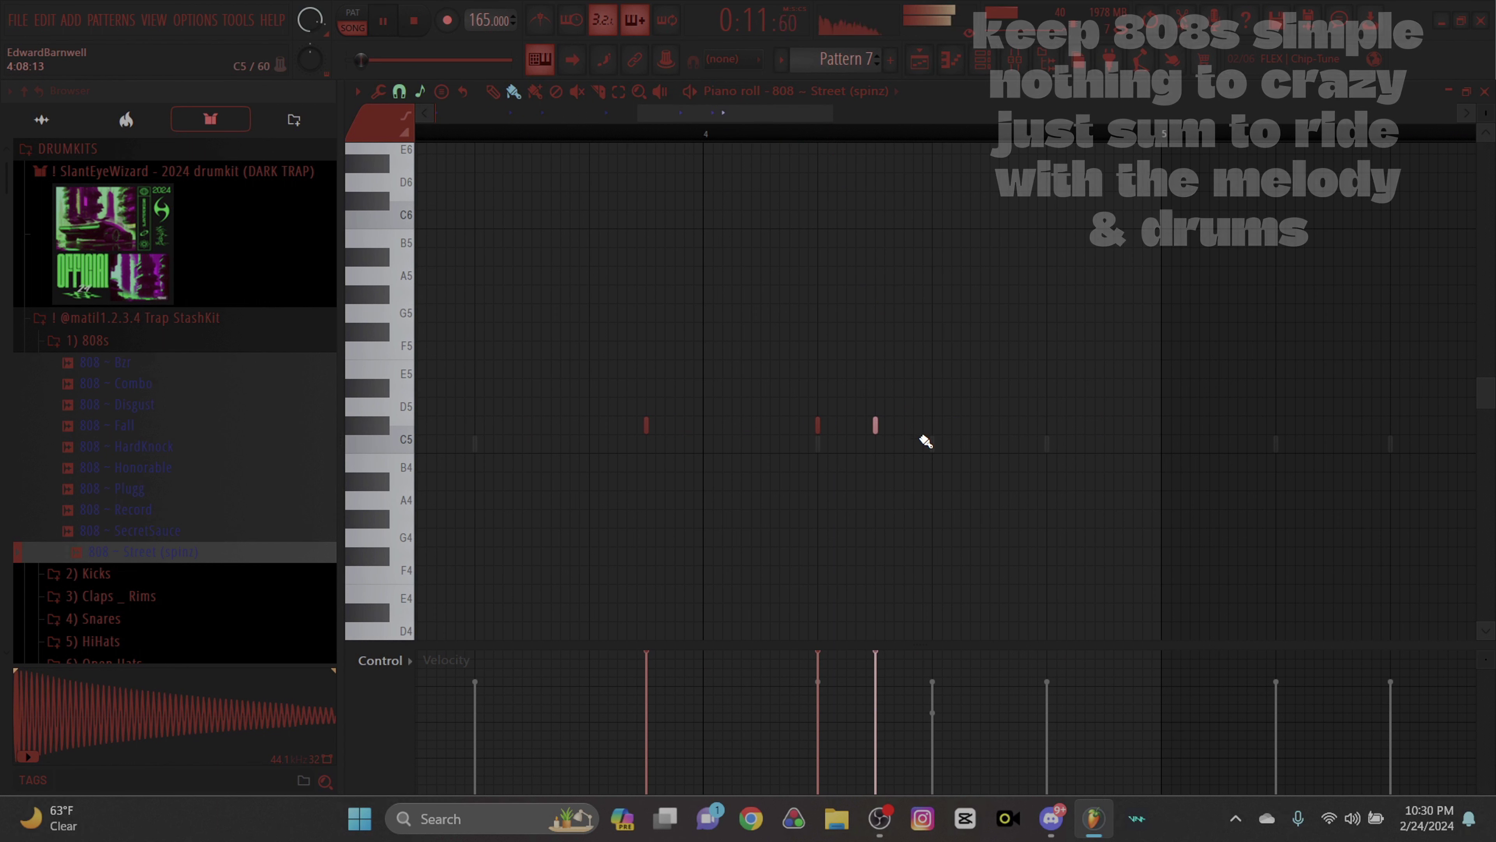
# Remove the last C#5 note of the 808 pattern in bar 4 and place E5 notes in the bar's second half.
pyautogui.rightClick(876, 425)
pyautogui.rightClick(818, 424)
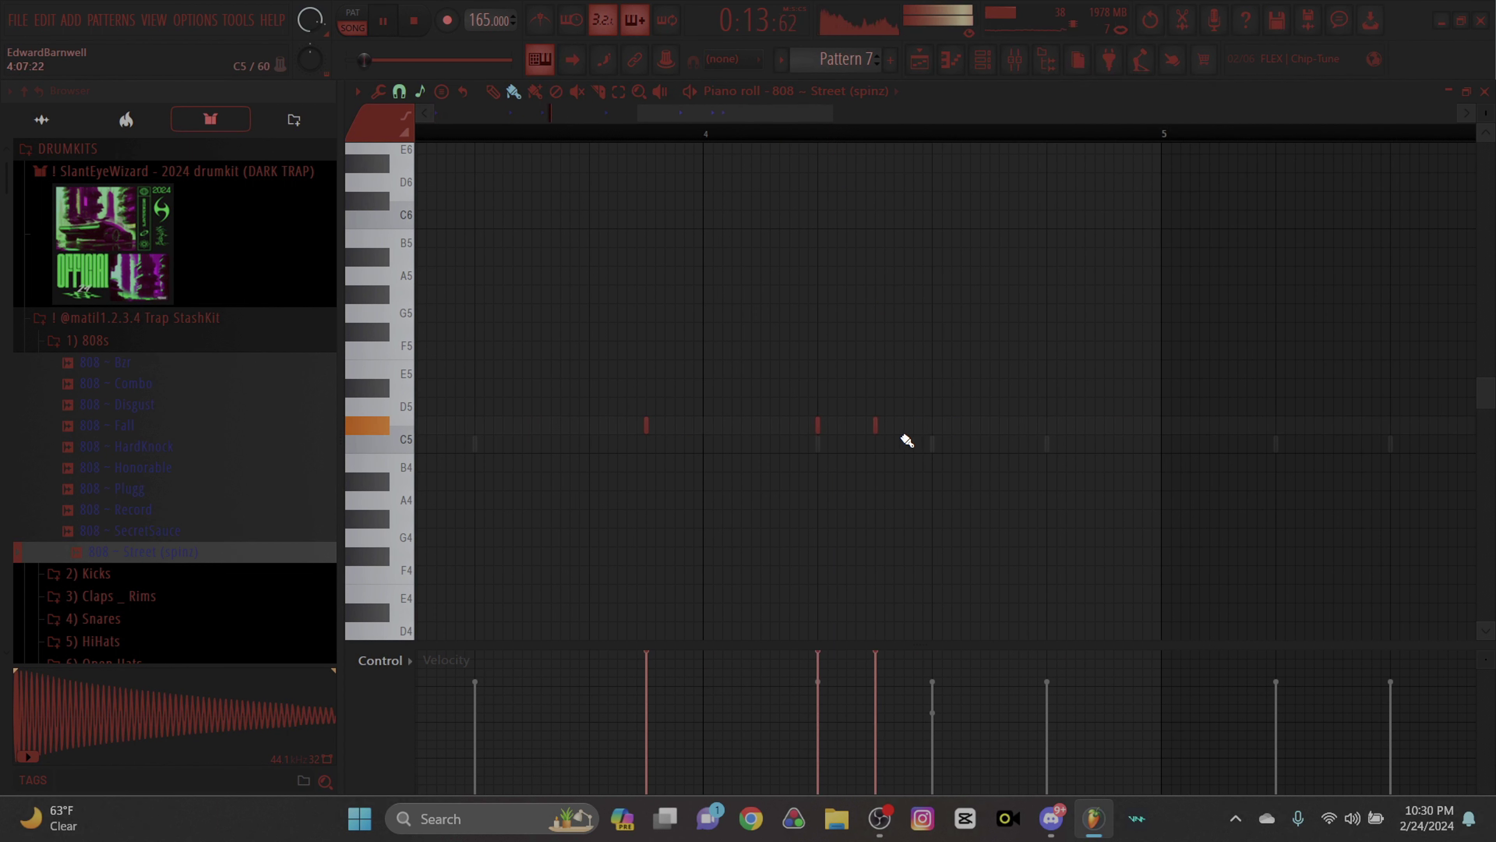
pyautogui.rightClick(875, 424)
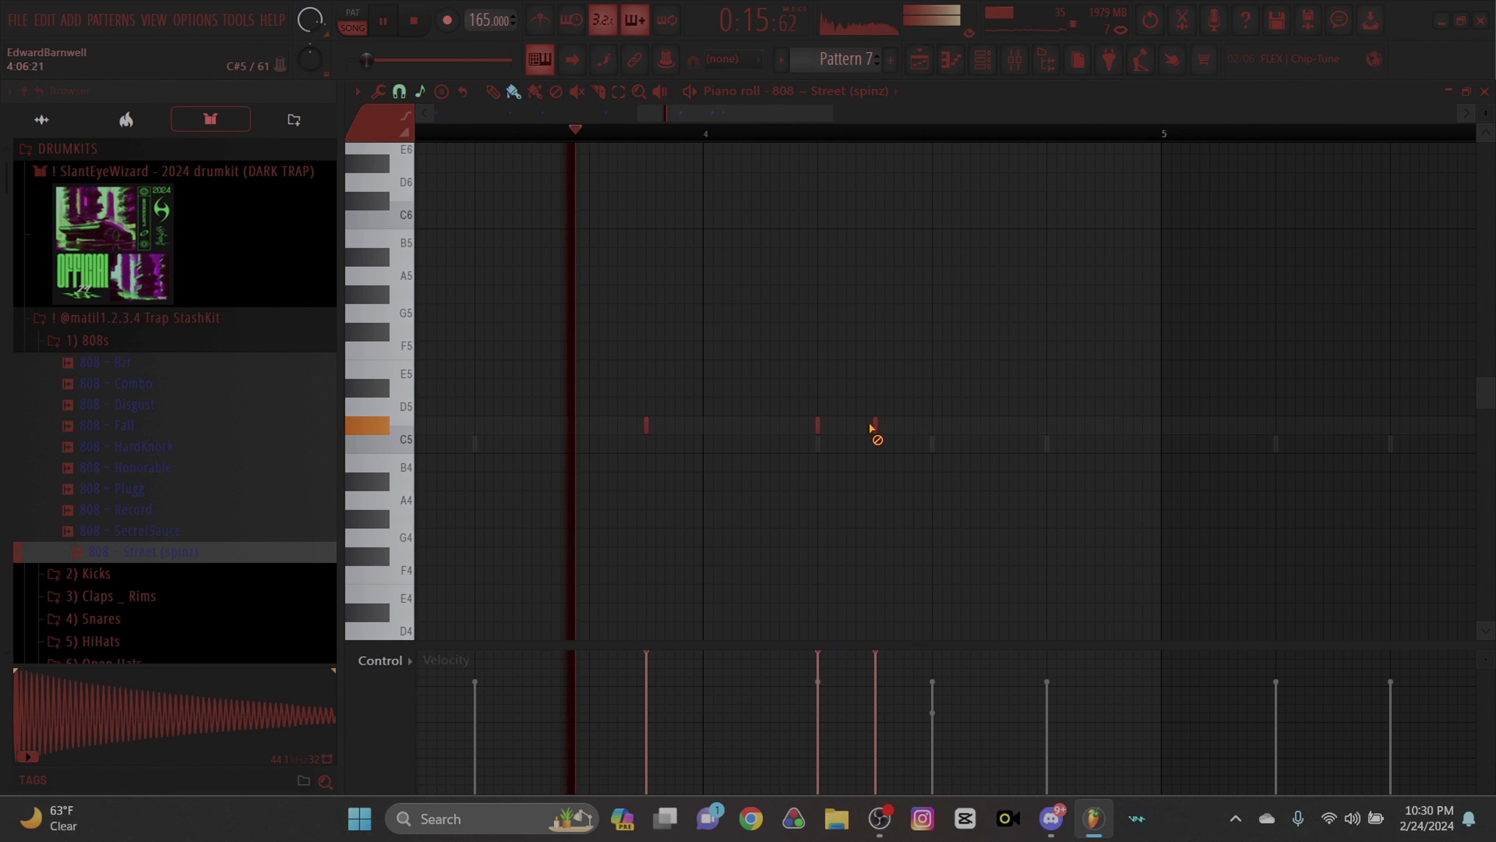
pyautogui.click(990, 370)
pyautogui.click(1105, 369)
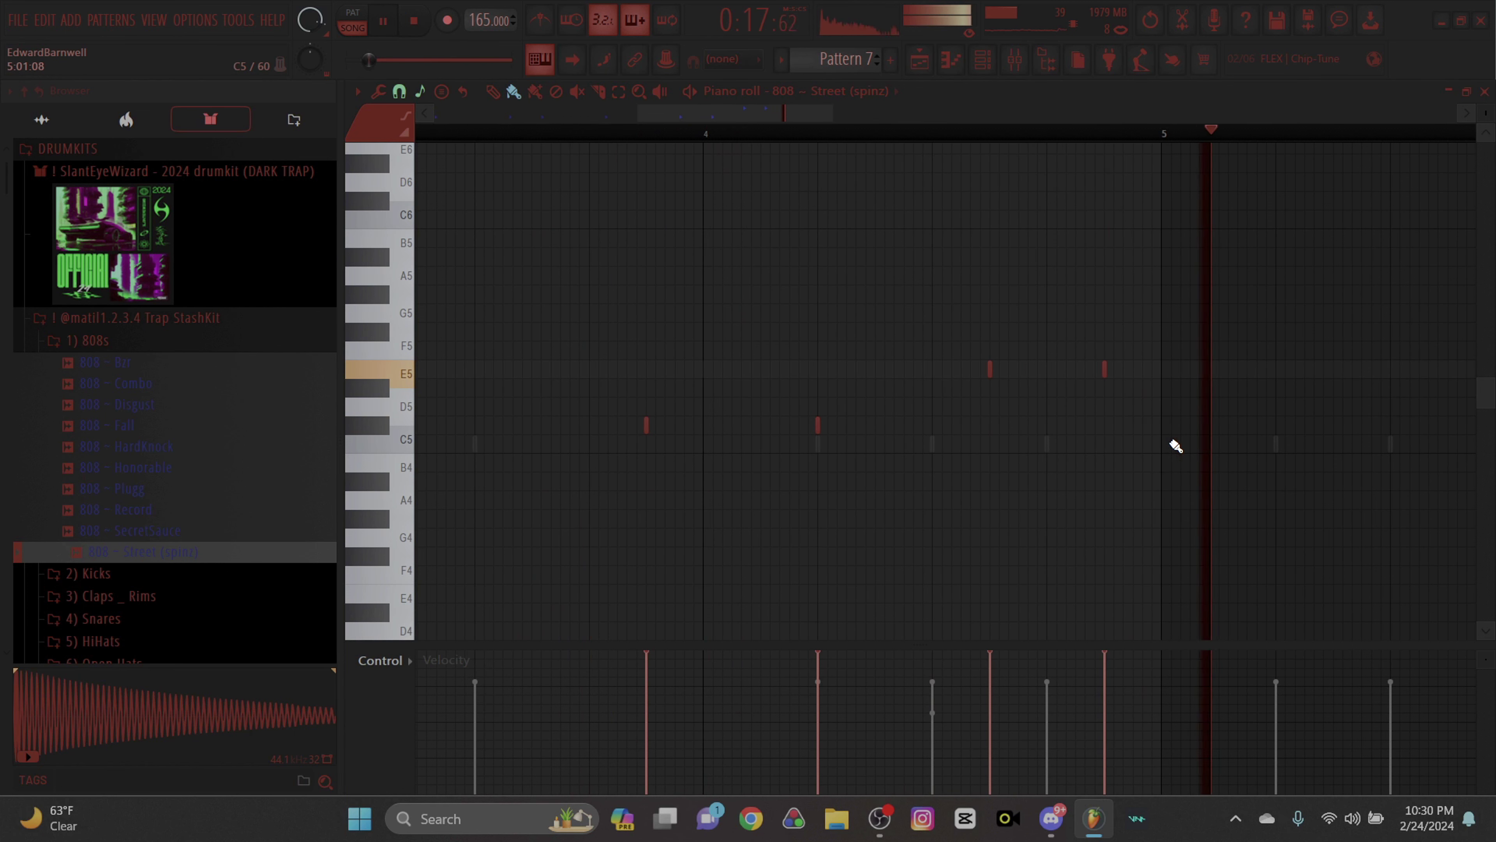
# Continue the 808 pattern through bars 5-8 with C#5 notes and end it on an A4 note in bar 8.
pyautogui.click(1161, 424)
pyautogui.moveTo(808, 119); pyautogui.dragTo(925, 144)
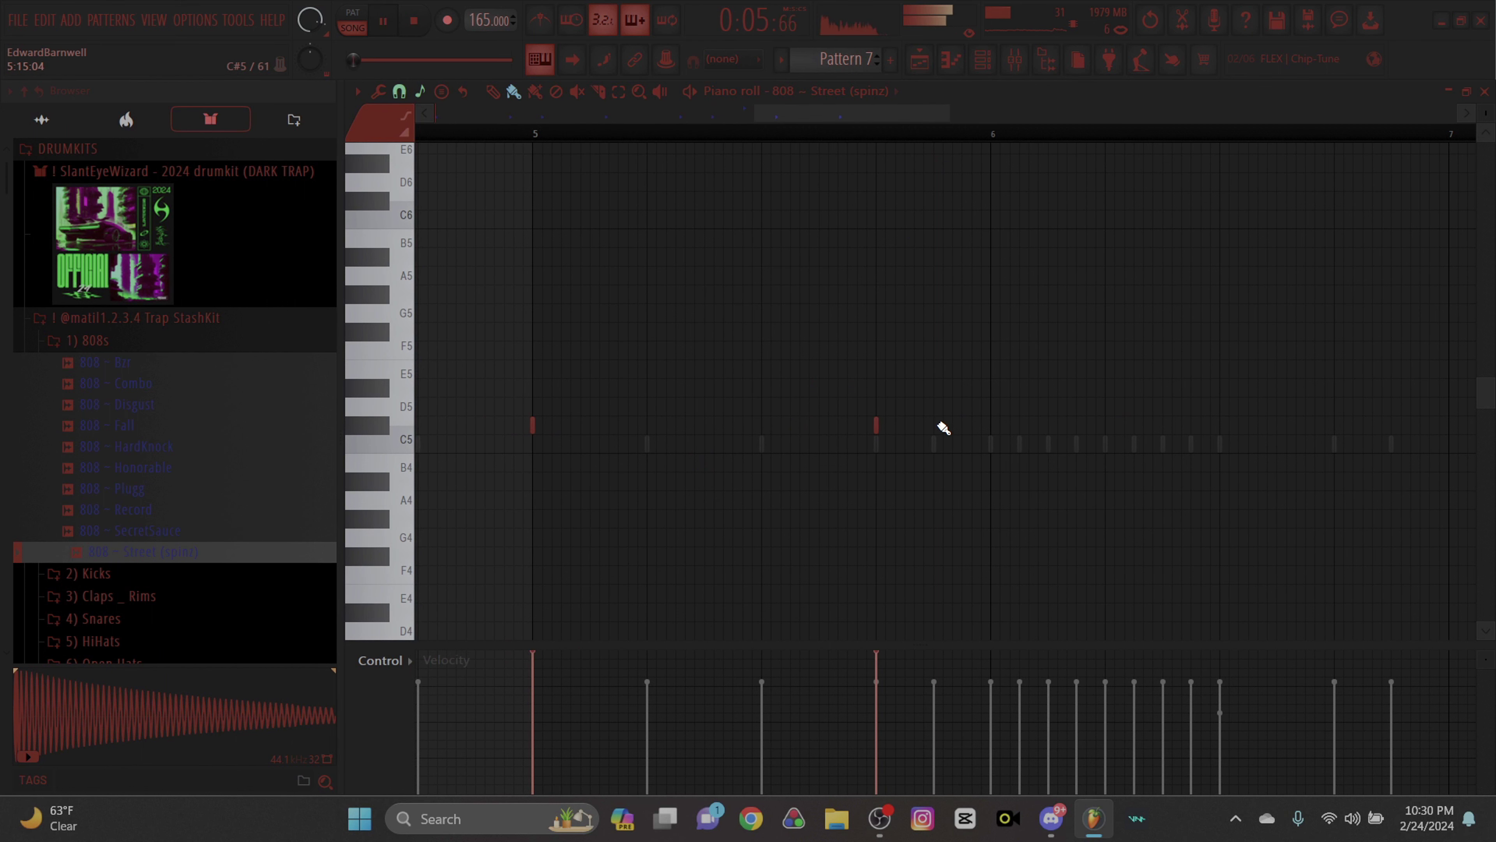
pyautogui.moveTo(893, 115); pyautogui.dragTo(968, 126)
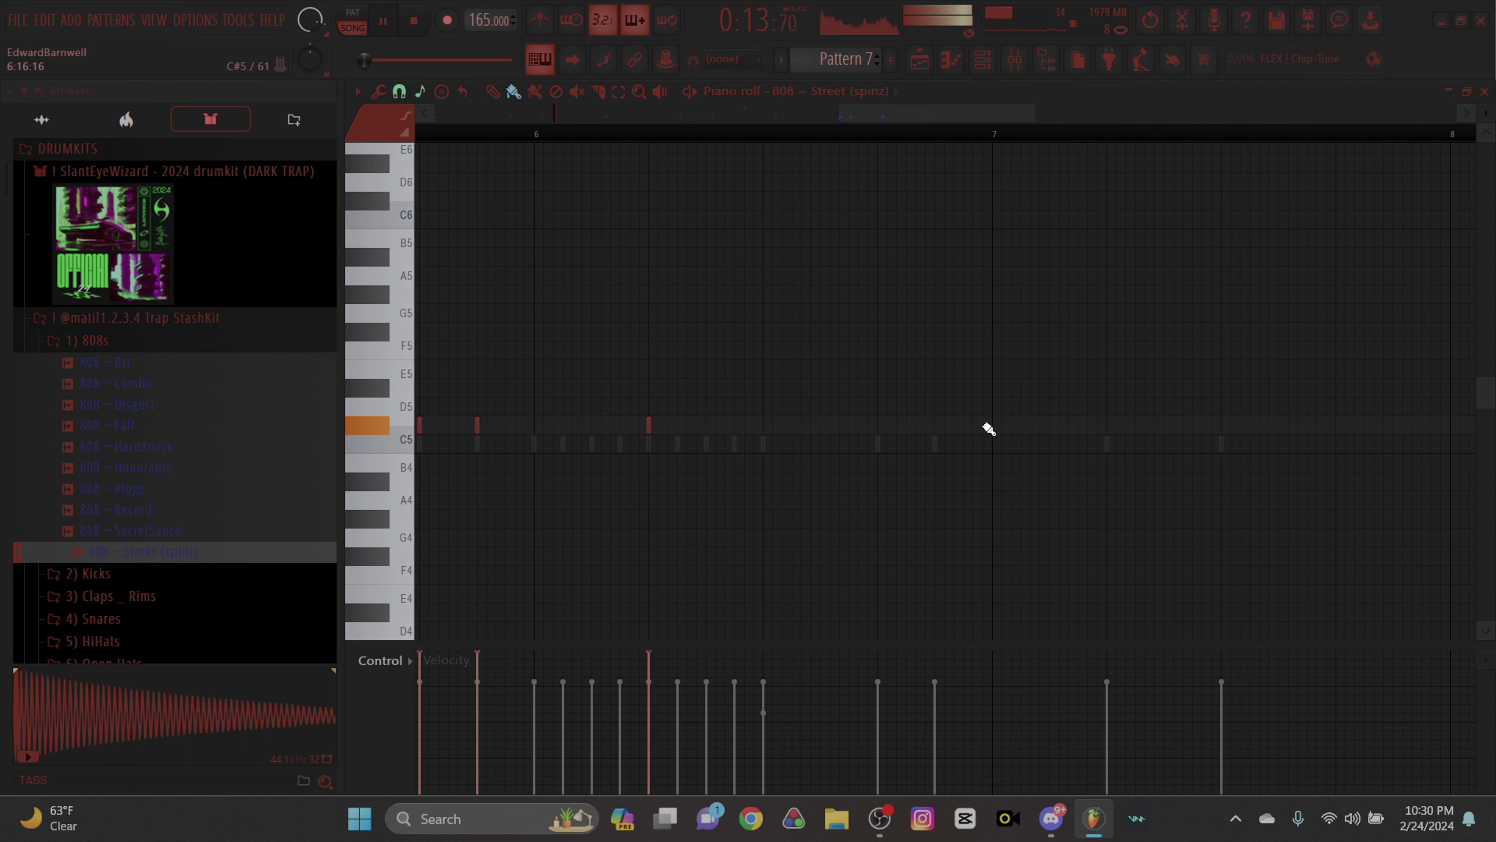
pyautogui.moveTo(986, 116); pyautogui.dragTo(1067, 120)
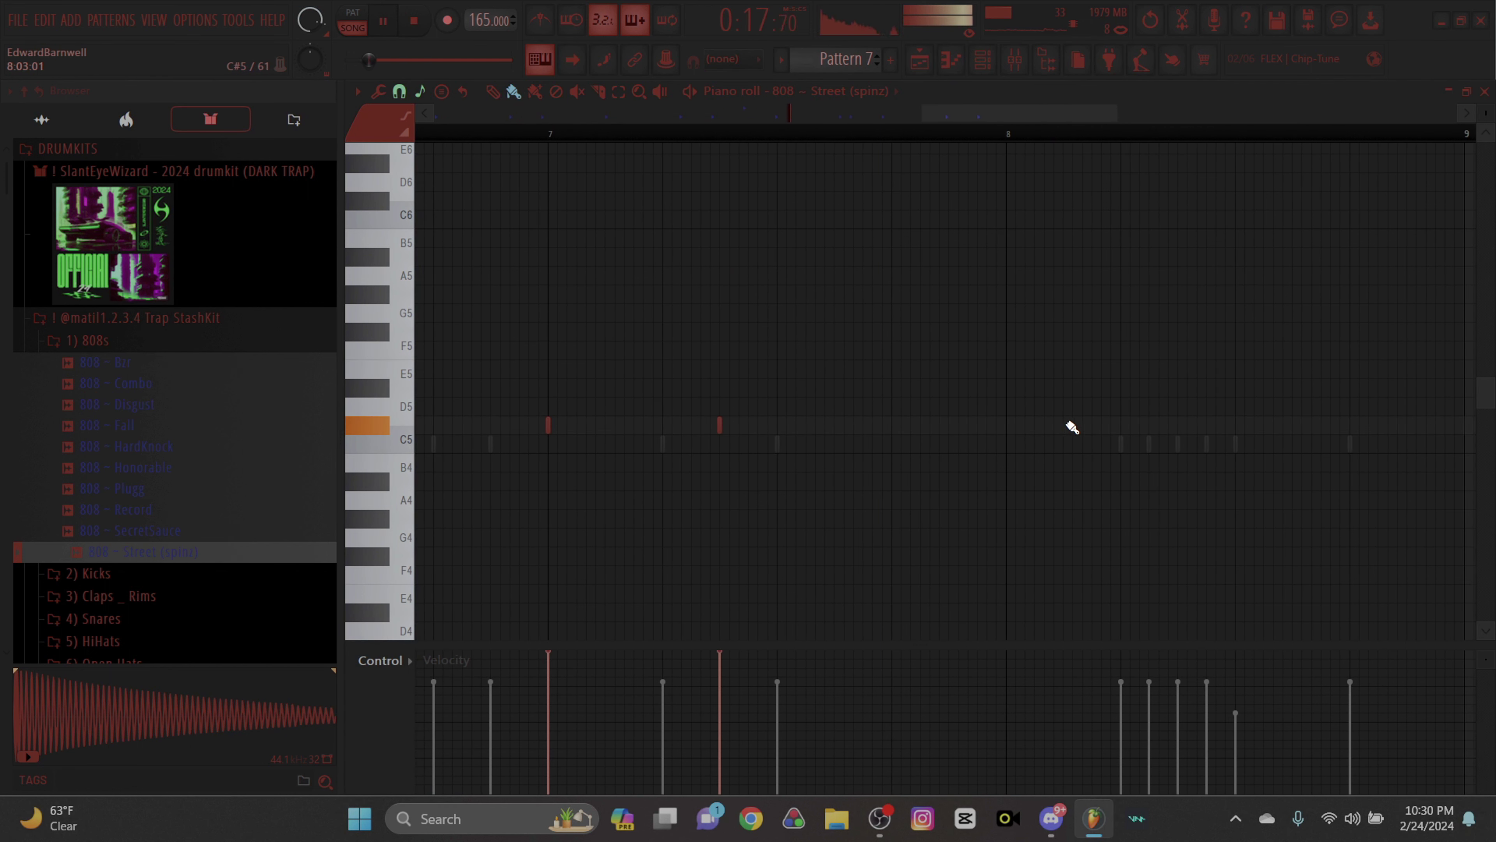
pyautogui.moveTo(1054, 104); pyautogui.dragTo(1122, 107)
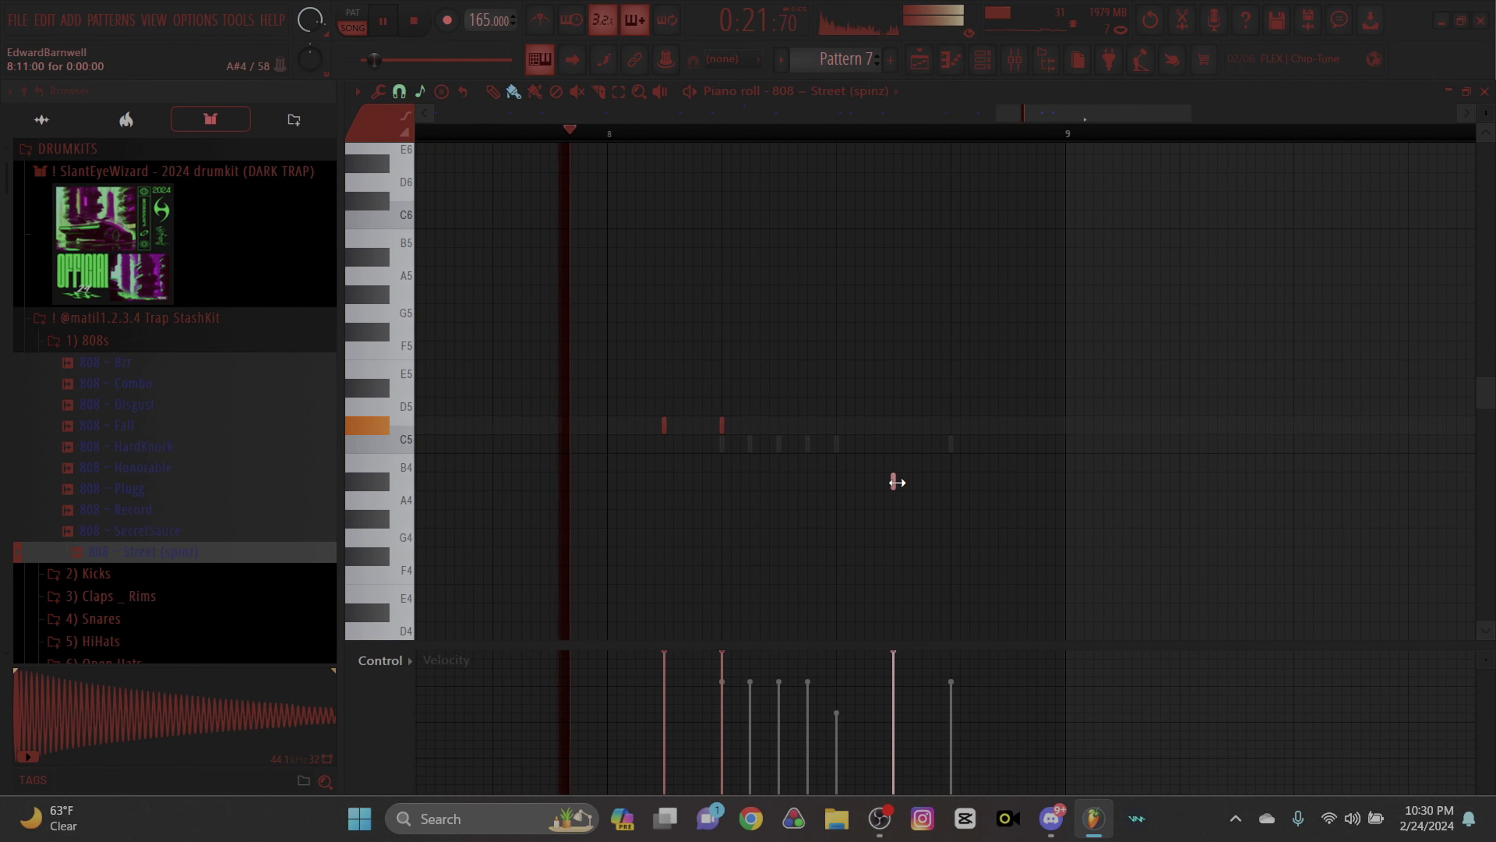
pyautogui.moveTo(889, 479); pyautogui.dragTo(892, 501)
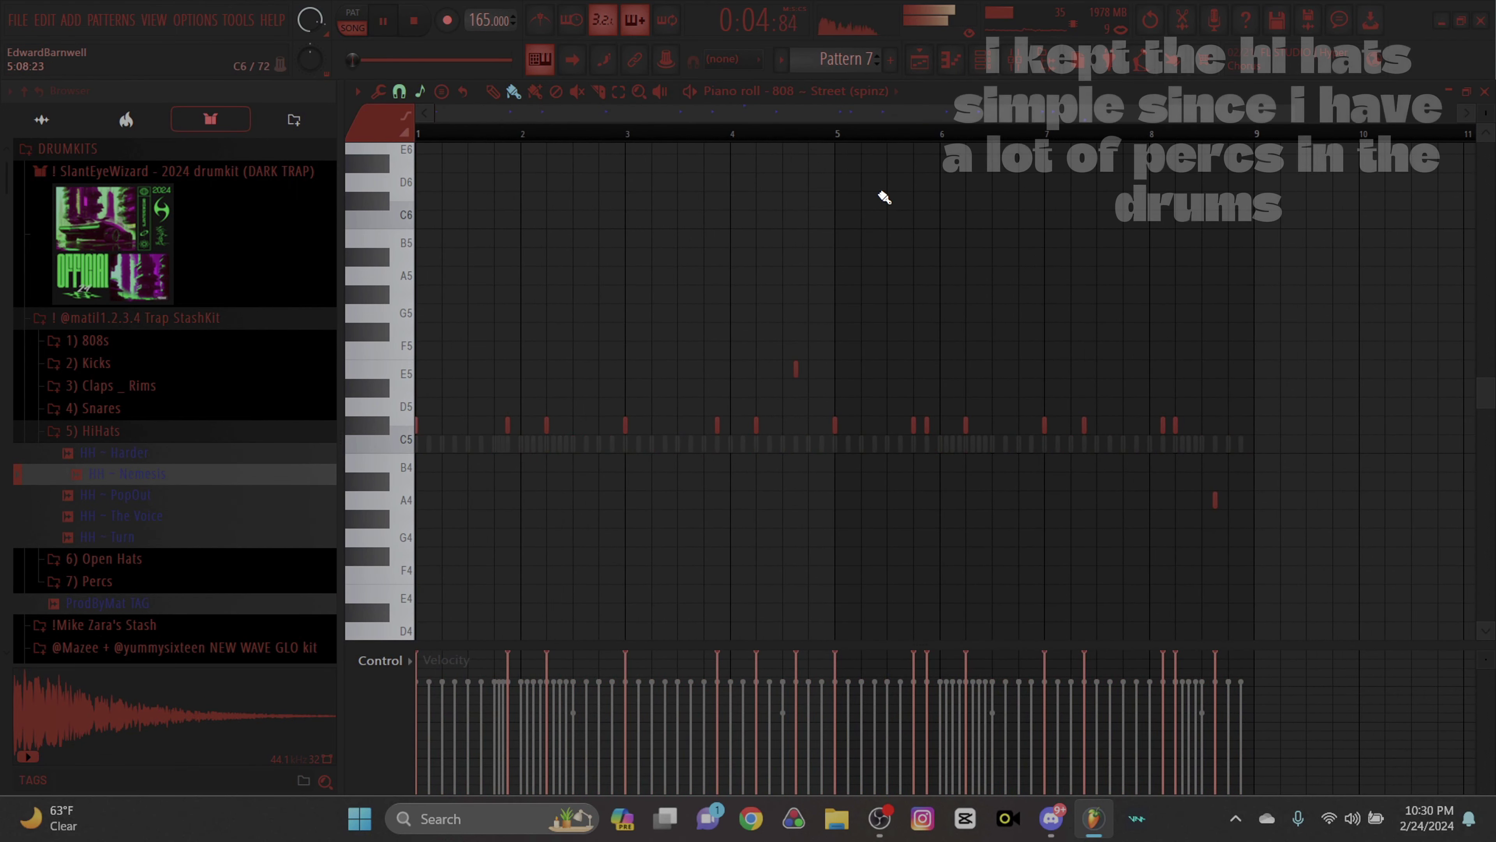
# In the HH - Nemesis piano roll, clear the hits in bars 5-8 and duplicate bars 1-4 into them.
pyautogui.click(825, 91)
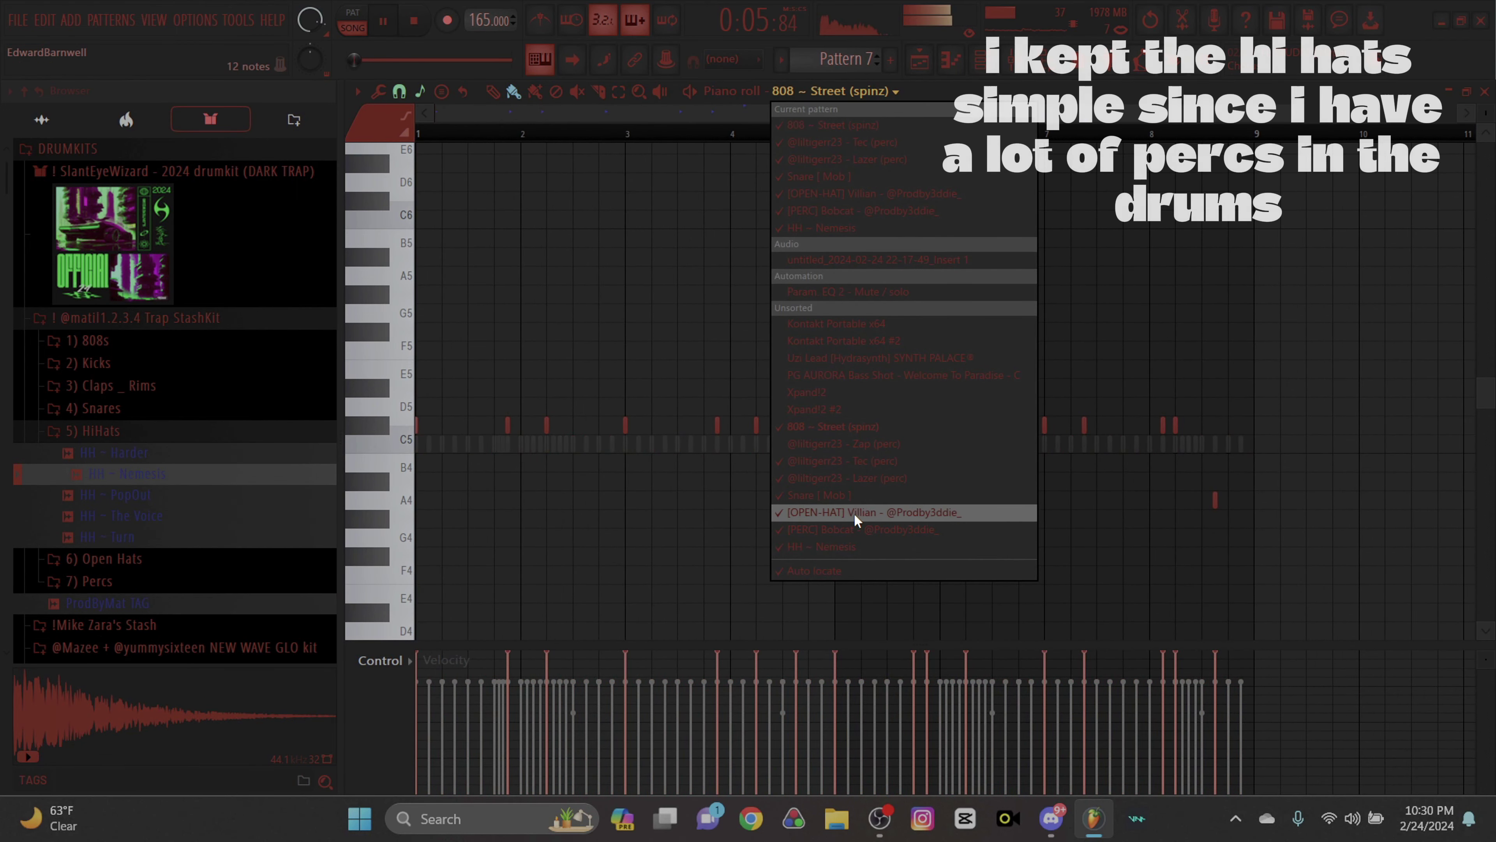
pyautogui.click(859, 548)
pyautogui.moveTo(836, 443); pyautogui.dragTo(1264, 460)
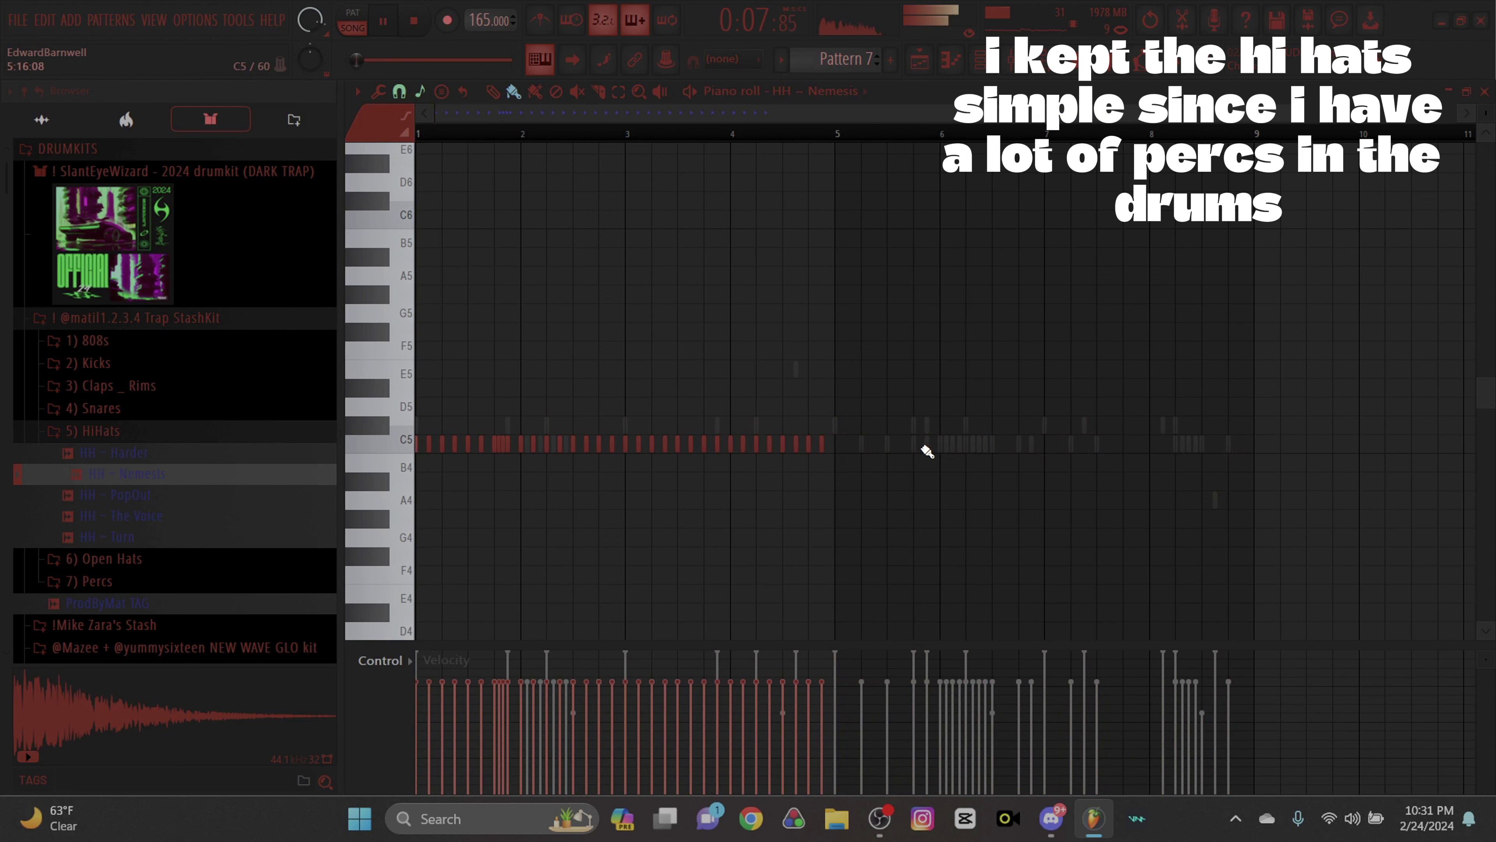
pyautogui.hotkey('ctrl', 'b')
pyautogui.moveTo(841, 440); pyautogui.dragTo(849, 435)
pyautogui.hotkey('ctrl', 'd')
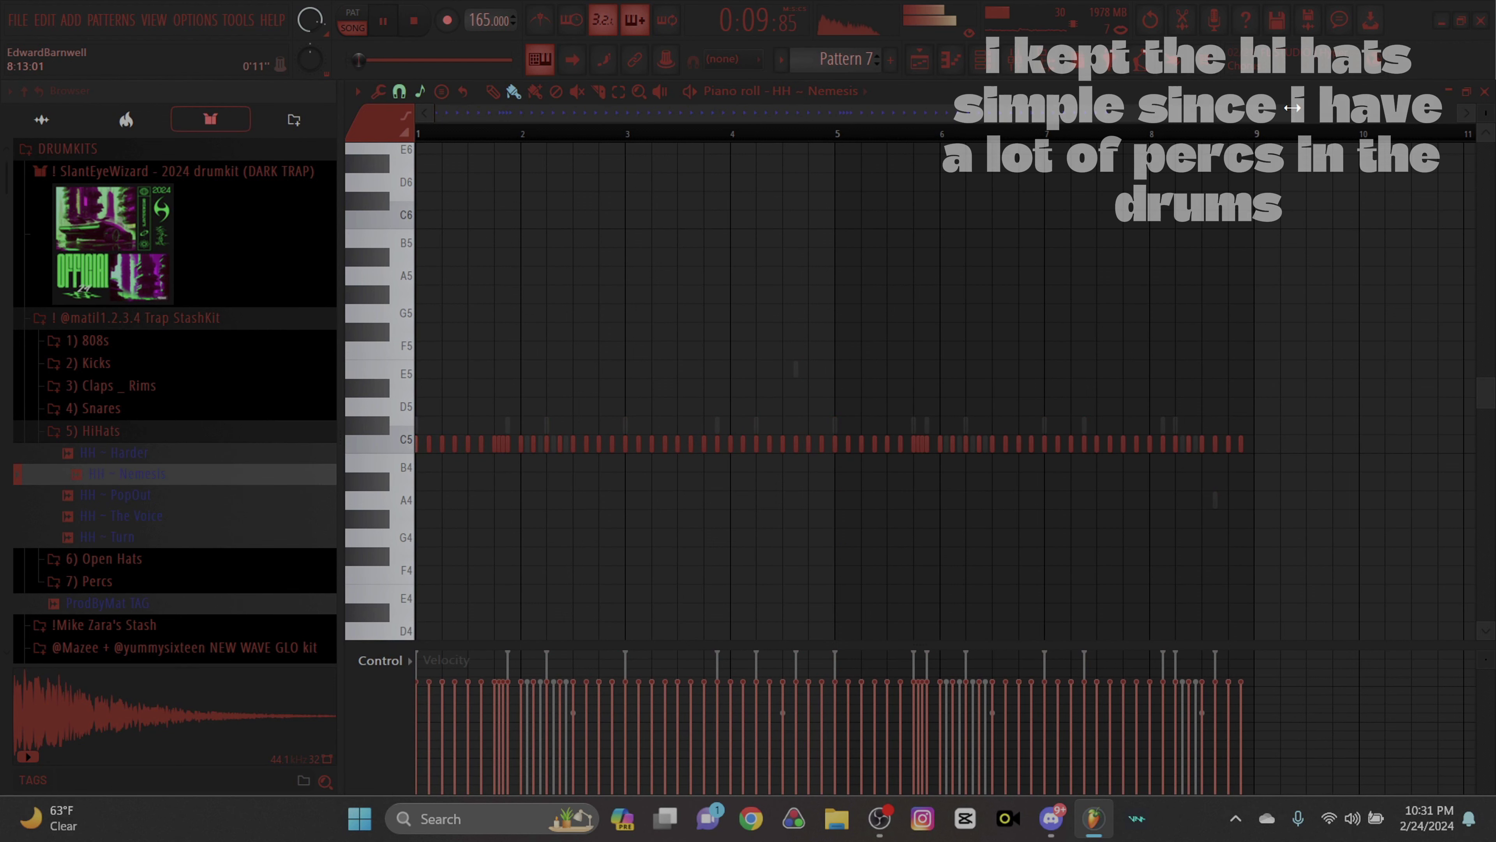
# Add extra C5 hi-hat hits between the existing ones at the start of bars 4 and 8 and just after beat 3 of bar 8.
pyautogui.moveTo(1293, 108); pyautogui.dragTo(818, 131)
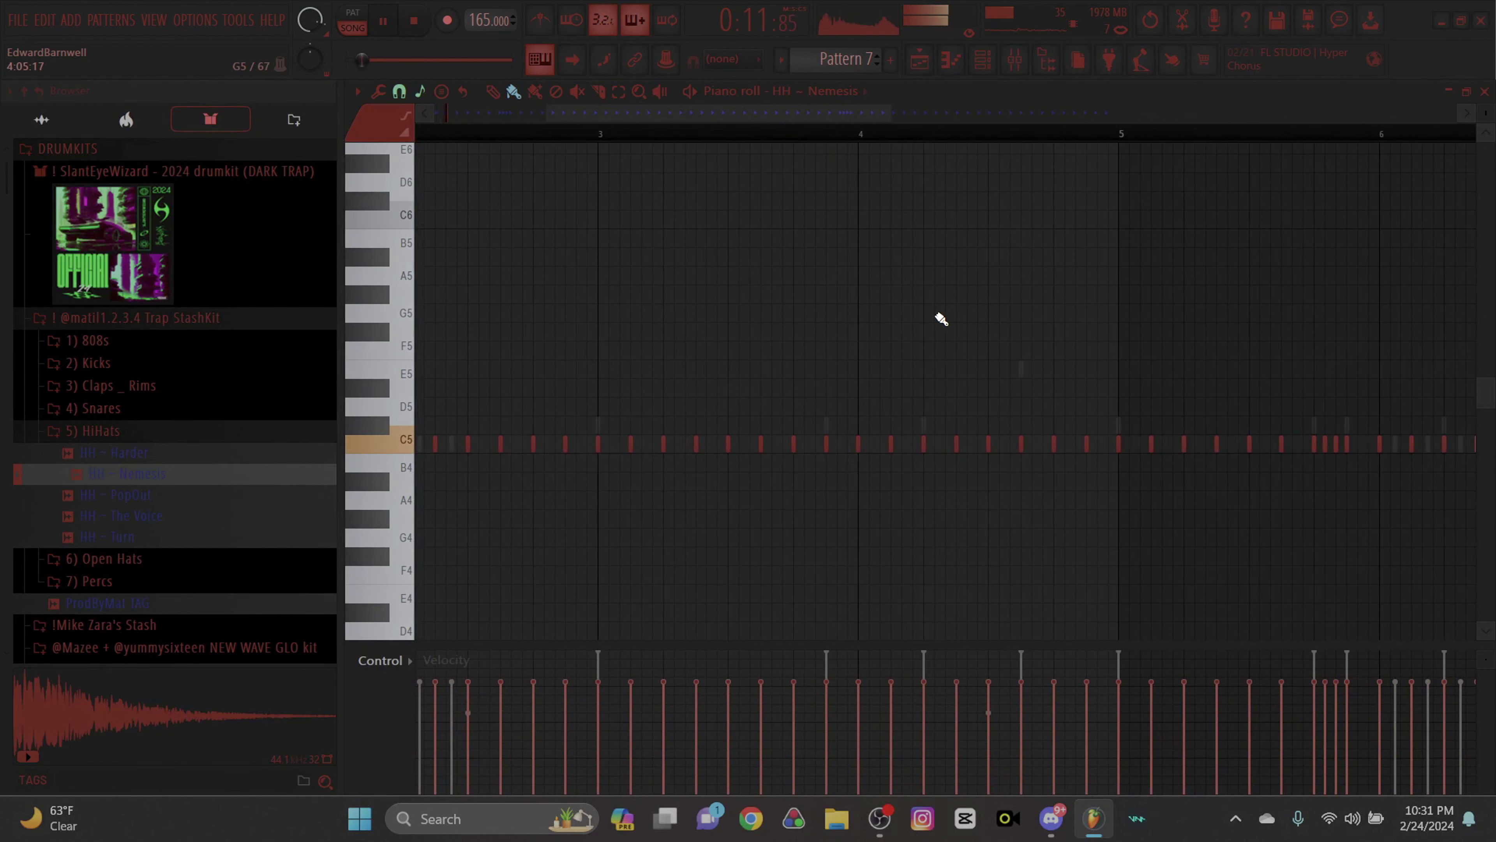
pyautogui.click(905, 440)
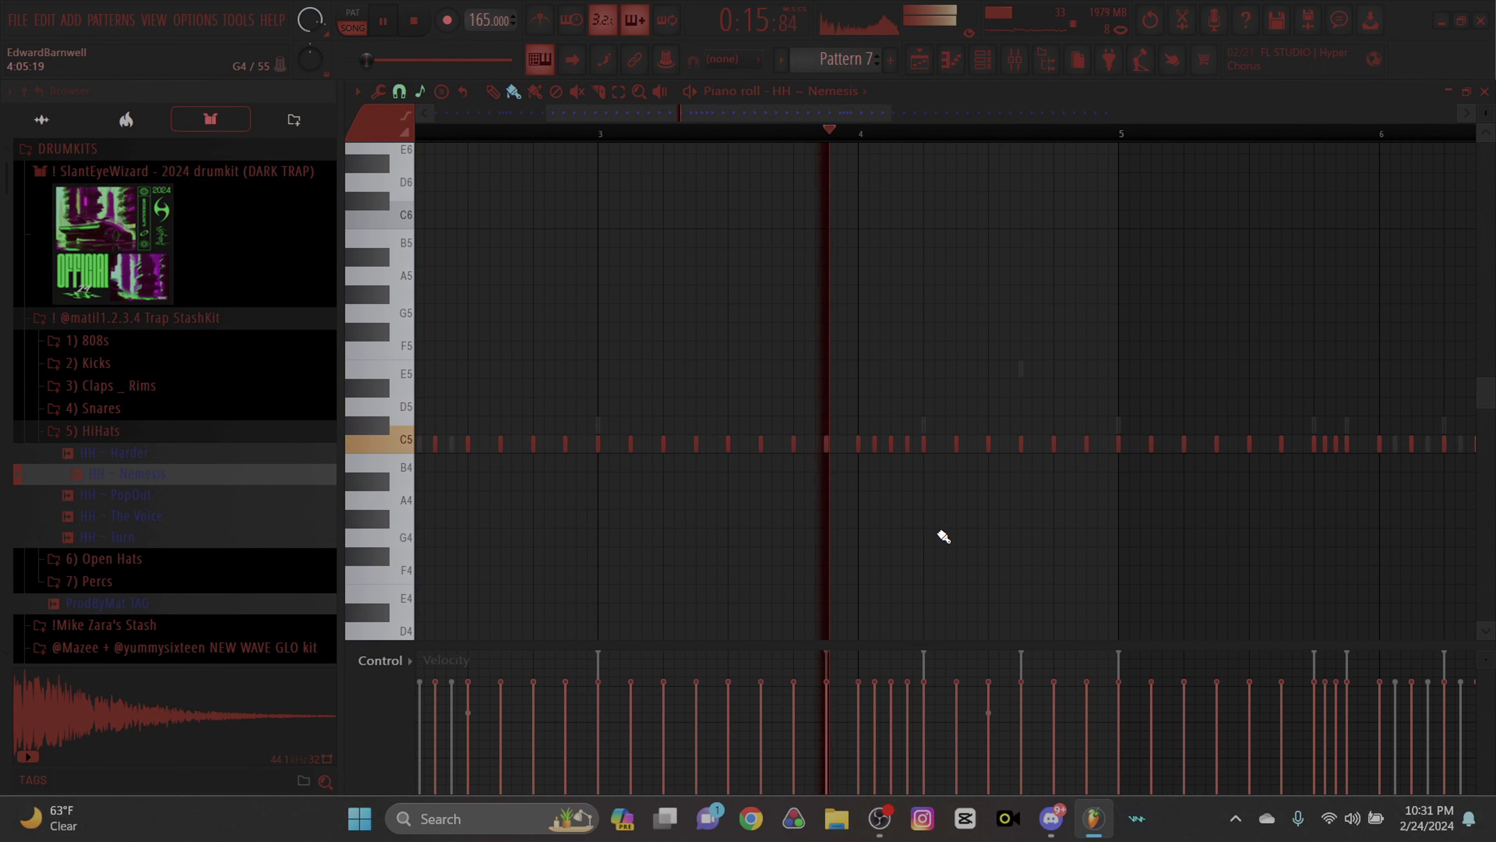
pyautogui.moveTo(852, 115); pyautogui.dragTo(1105, 149)
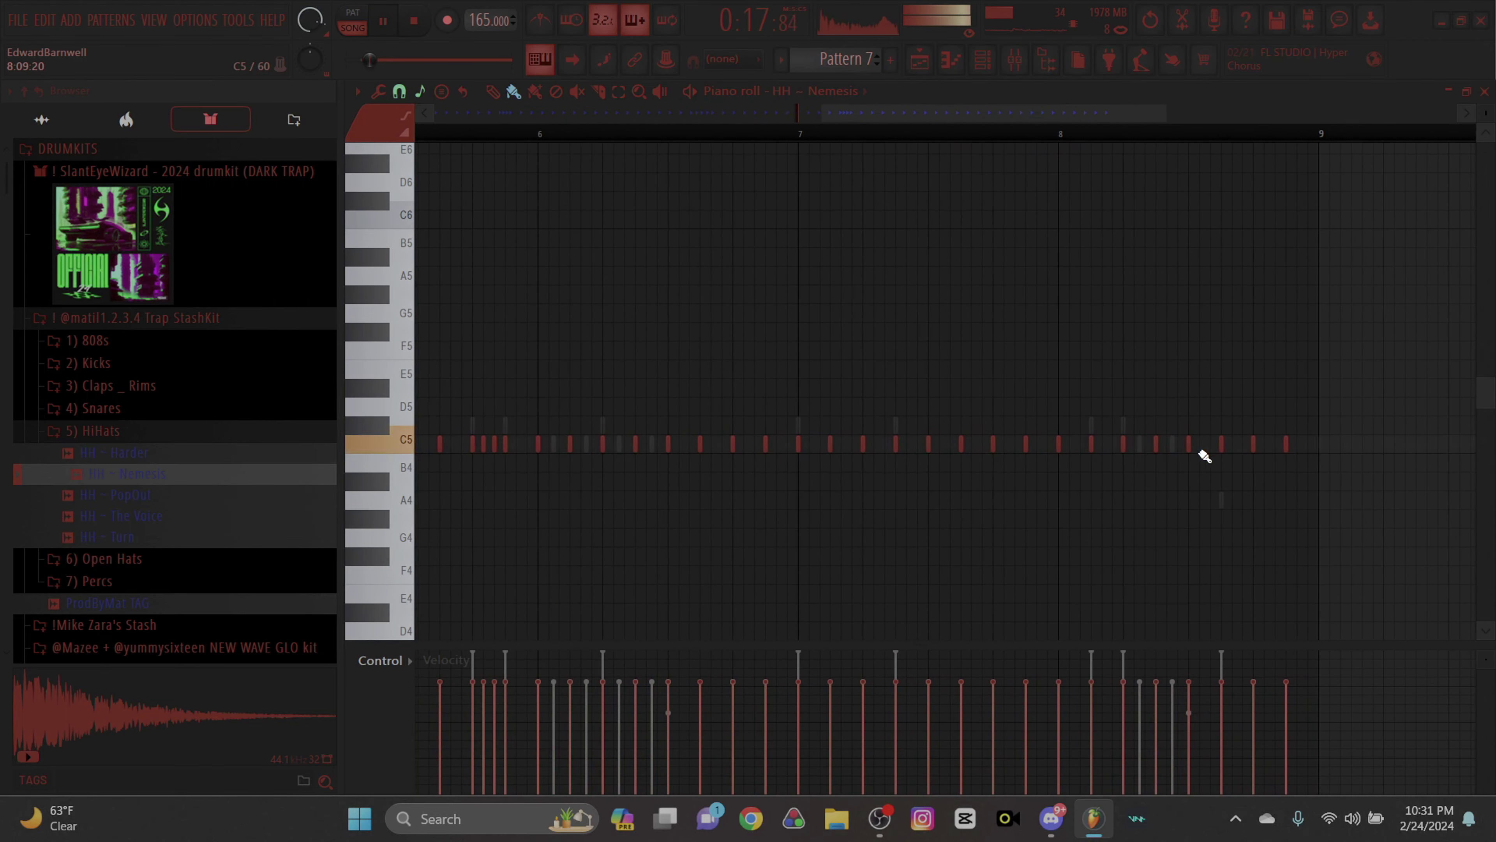
pyautogui.click(1077, 443)
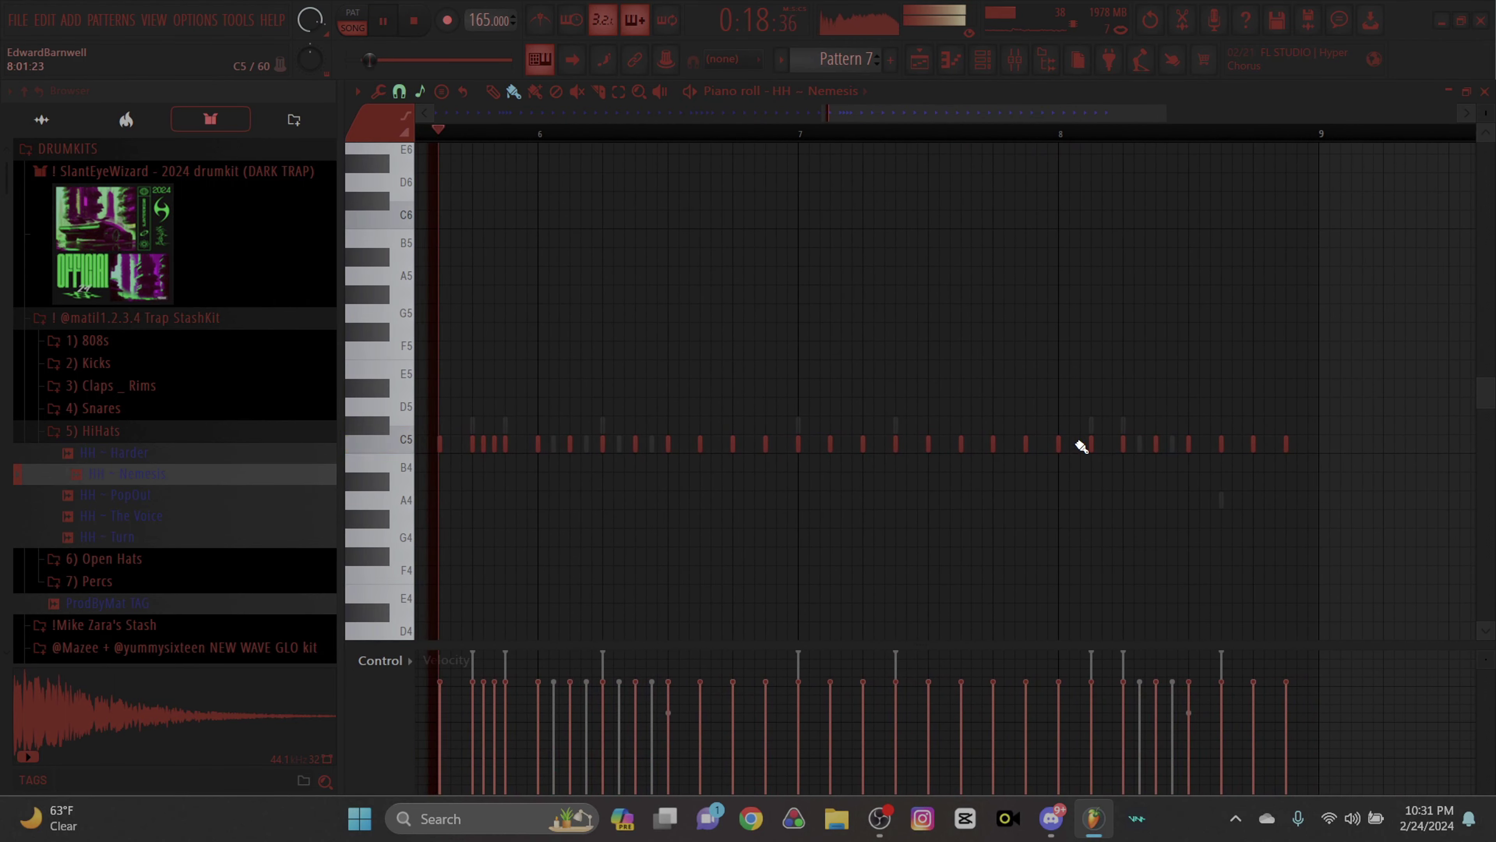
pyautogui.click(1108, 443)
pyautogui.click(1140, 443)
pyautogui.click(1205, 443)
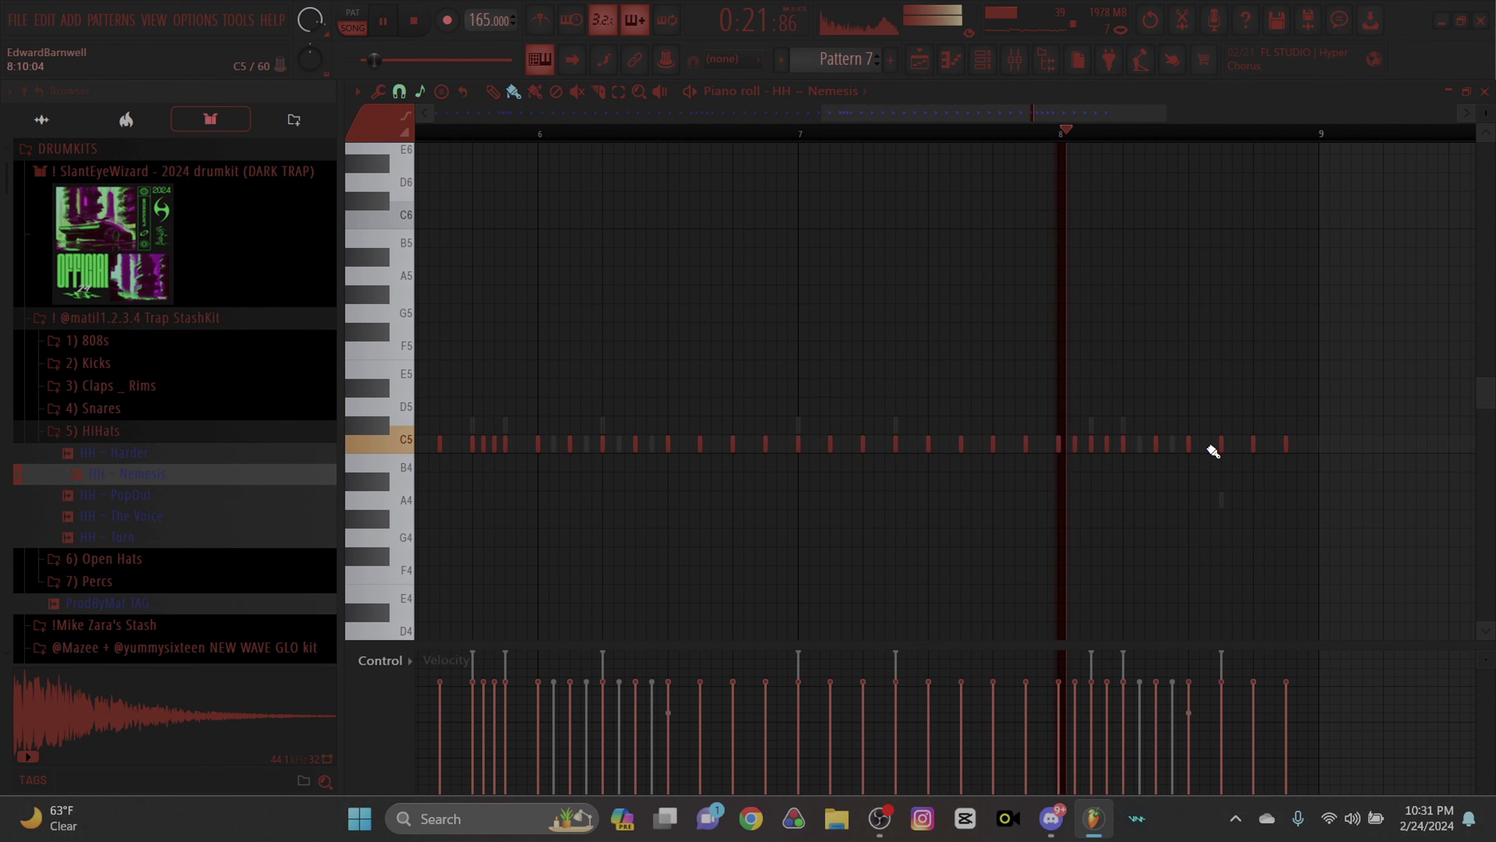
pyautogui.click(1242, 443)
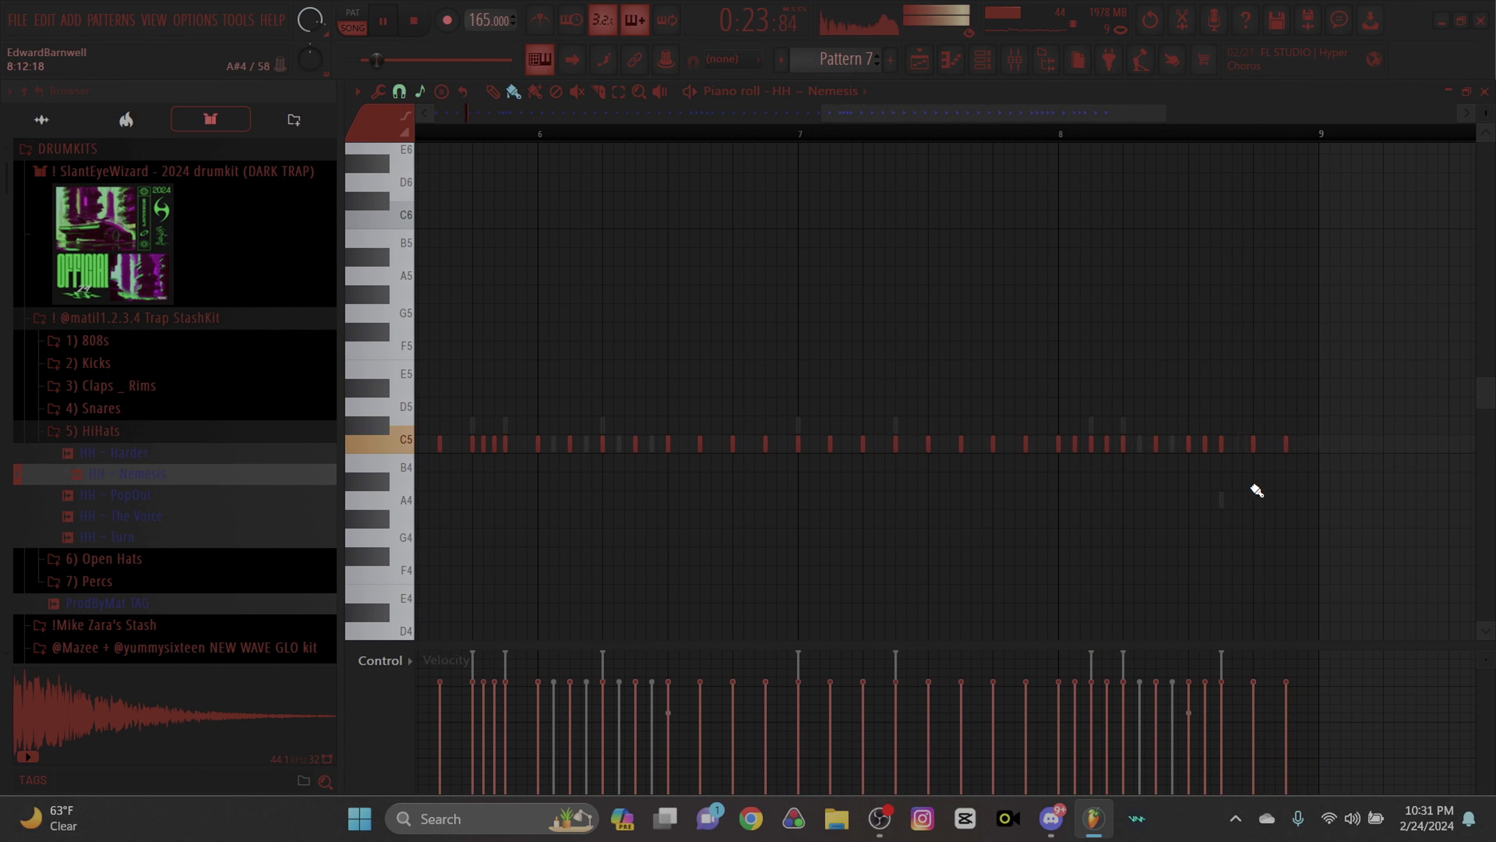
pyautogui.moveTo(822, 108); pyautogui.dragTo(436, 111)
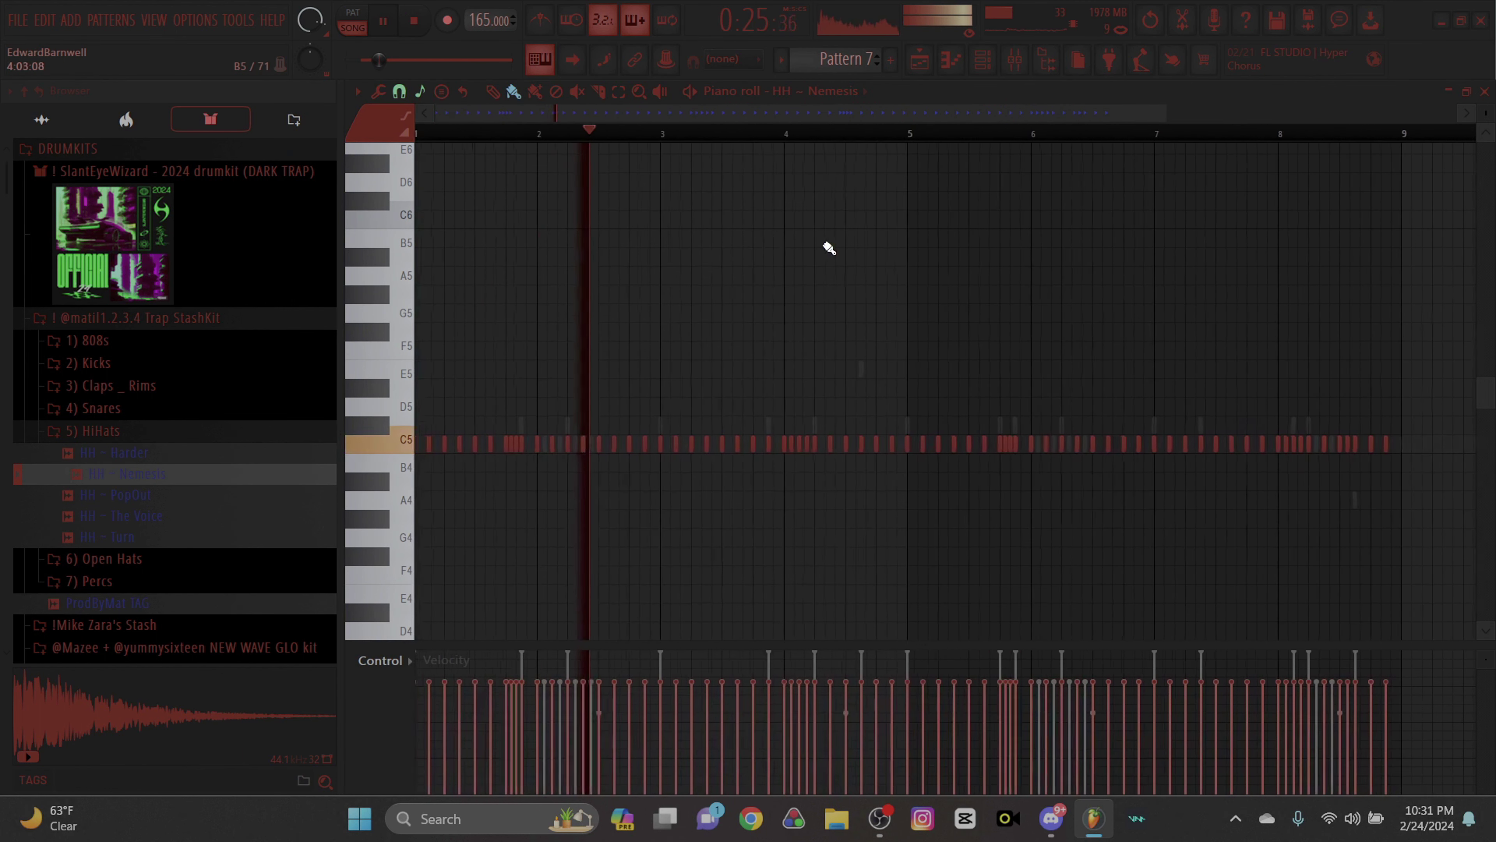
# Load Fresh Air into effect slot 8 of the HH - Nemesis mixer track and adjust its High Air amount.
pyautogui.click(147, 429)
pyautogui.click(1015, 69)
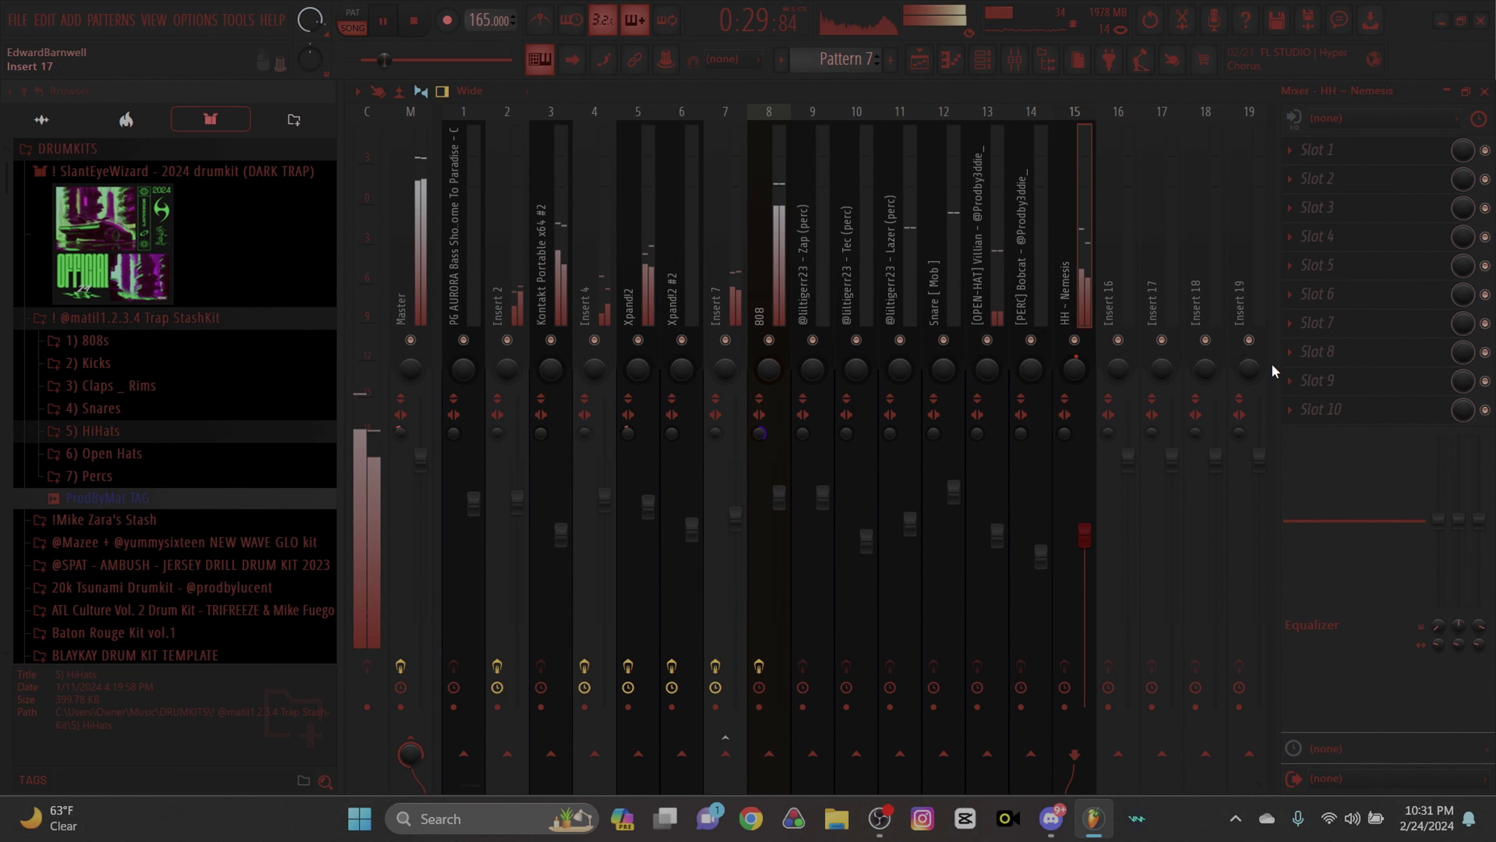
pyautogui.click(1317, 352)
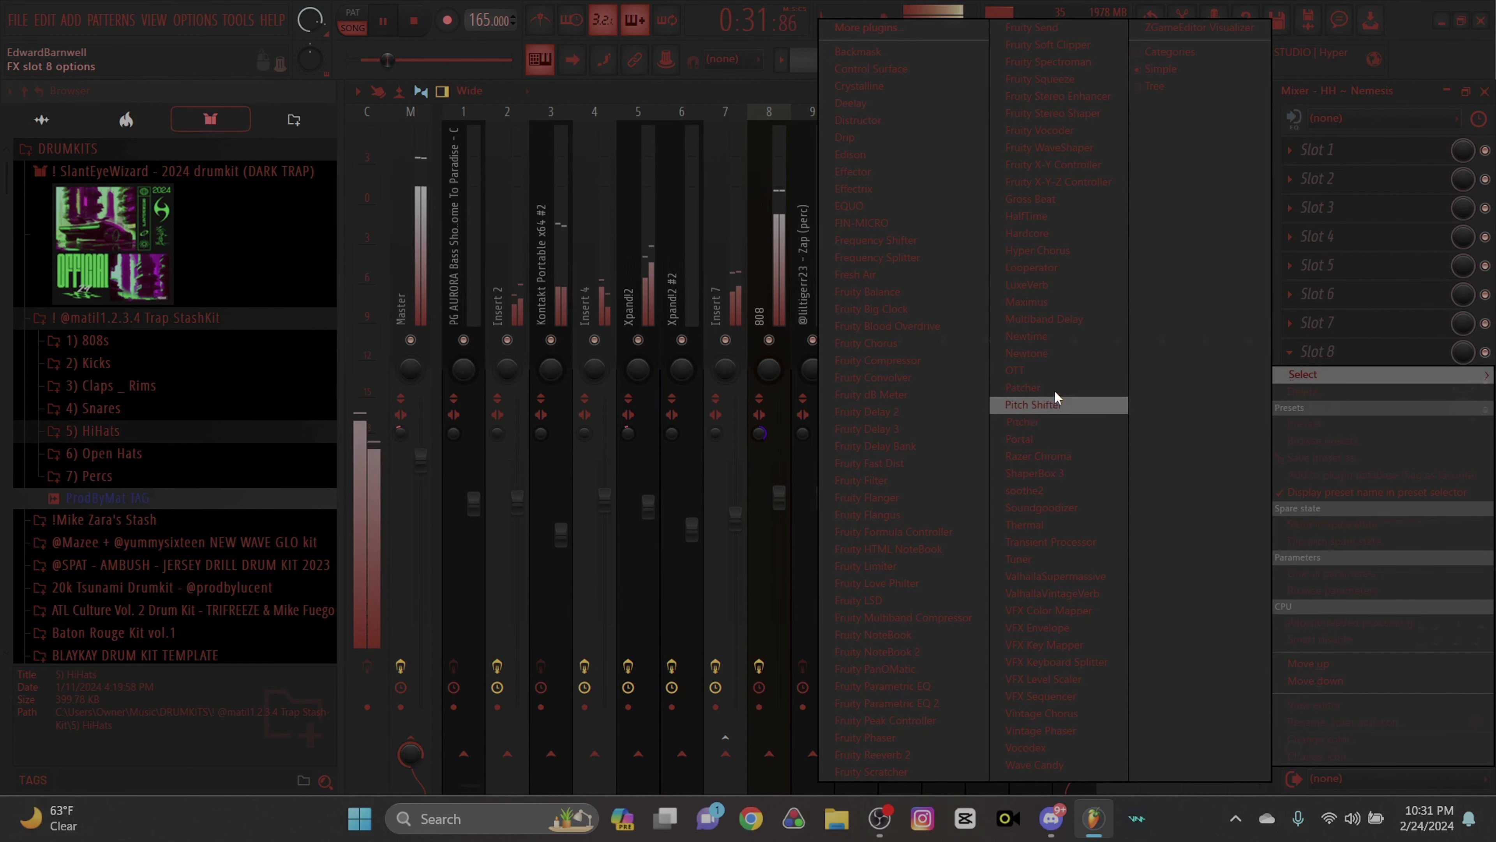
pyautogui.click(889, 276)
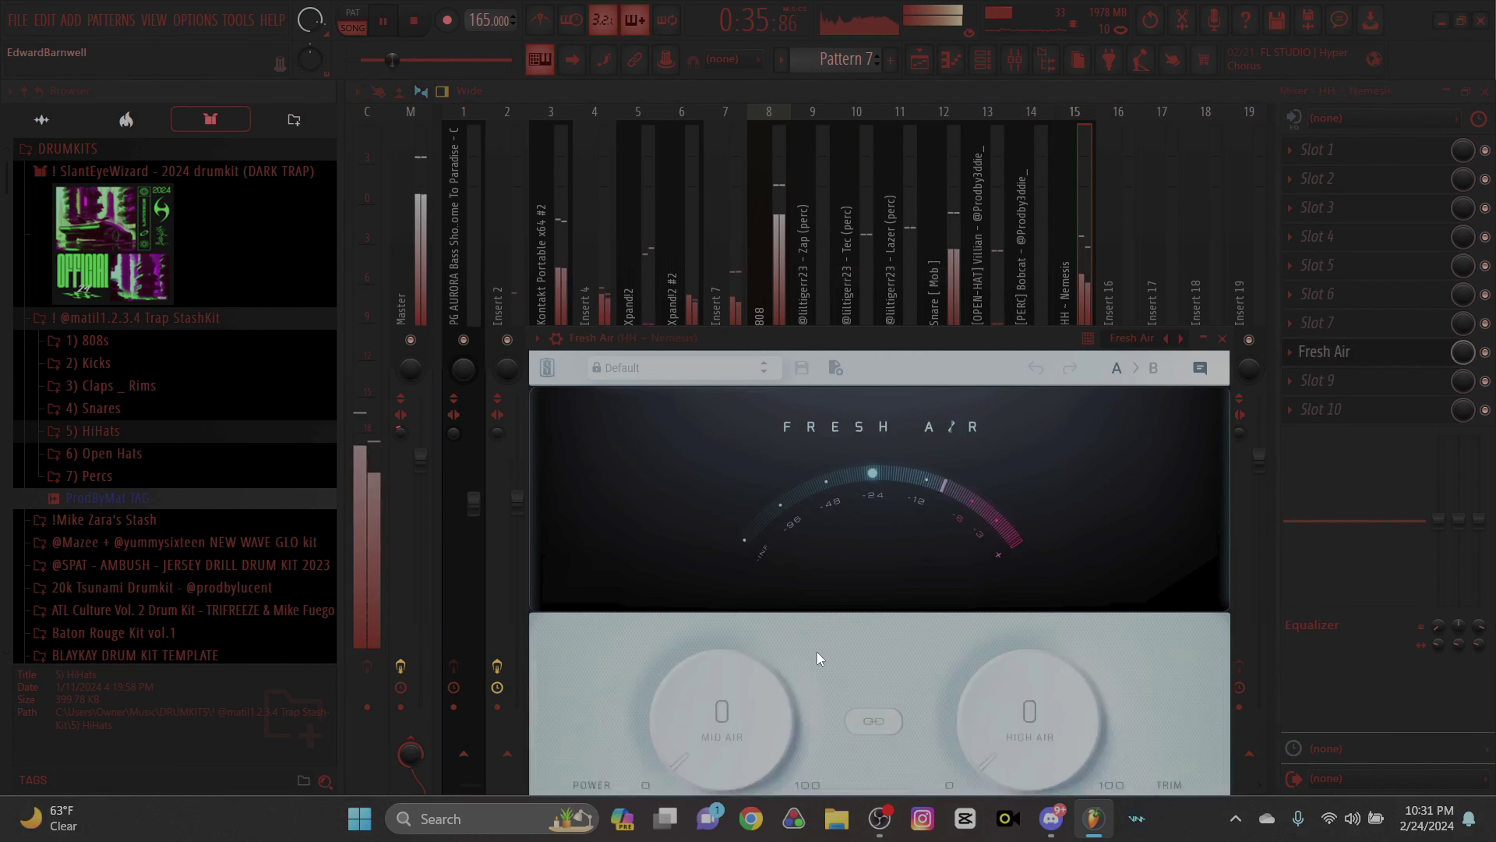
pyautogui.moveTo(1026, 690); pyautogui.dragTo(958, 667)
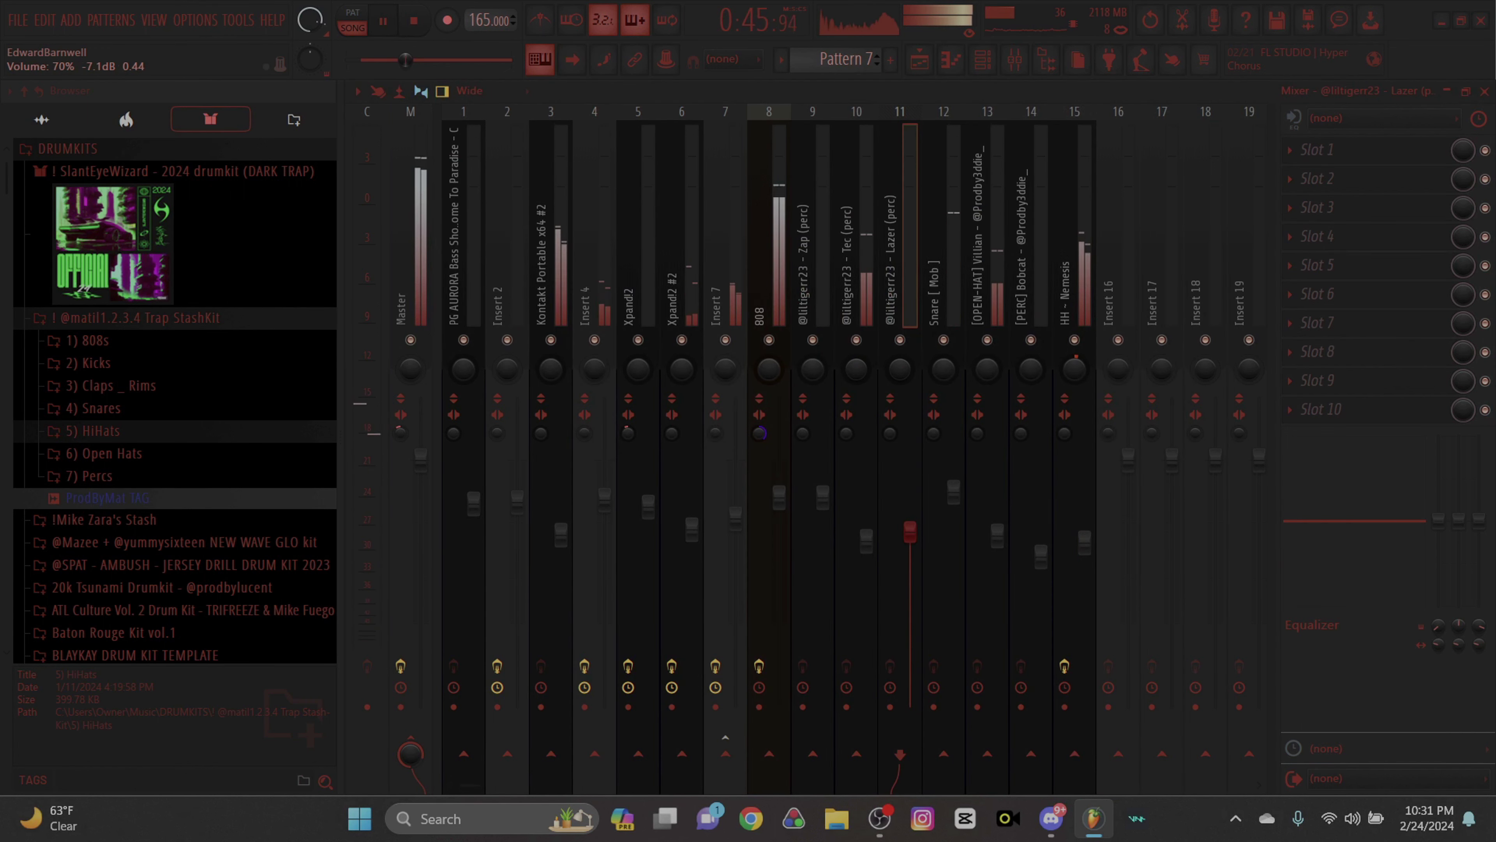
# Balance the percussion levels by lowering Lazer to about 69% and Tec to about 65% volume and reducing Zap, then select the 808 track.
pyautogui.moveTo(910, 530)
pyautogui.mouseDown()
pyautogui.moveTo(944, 518)
pyautogui.moveTo(910, 536)
pyautogui.mouseUp()
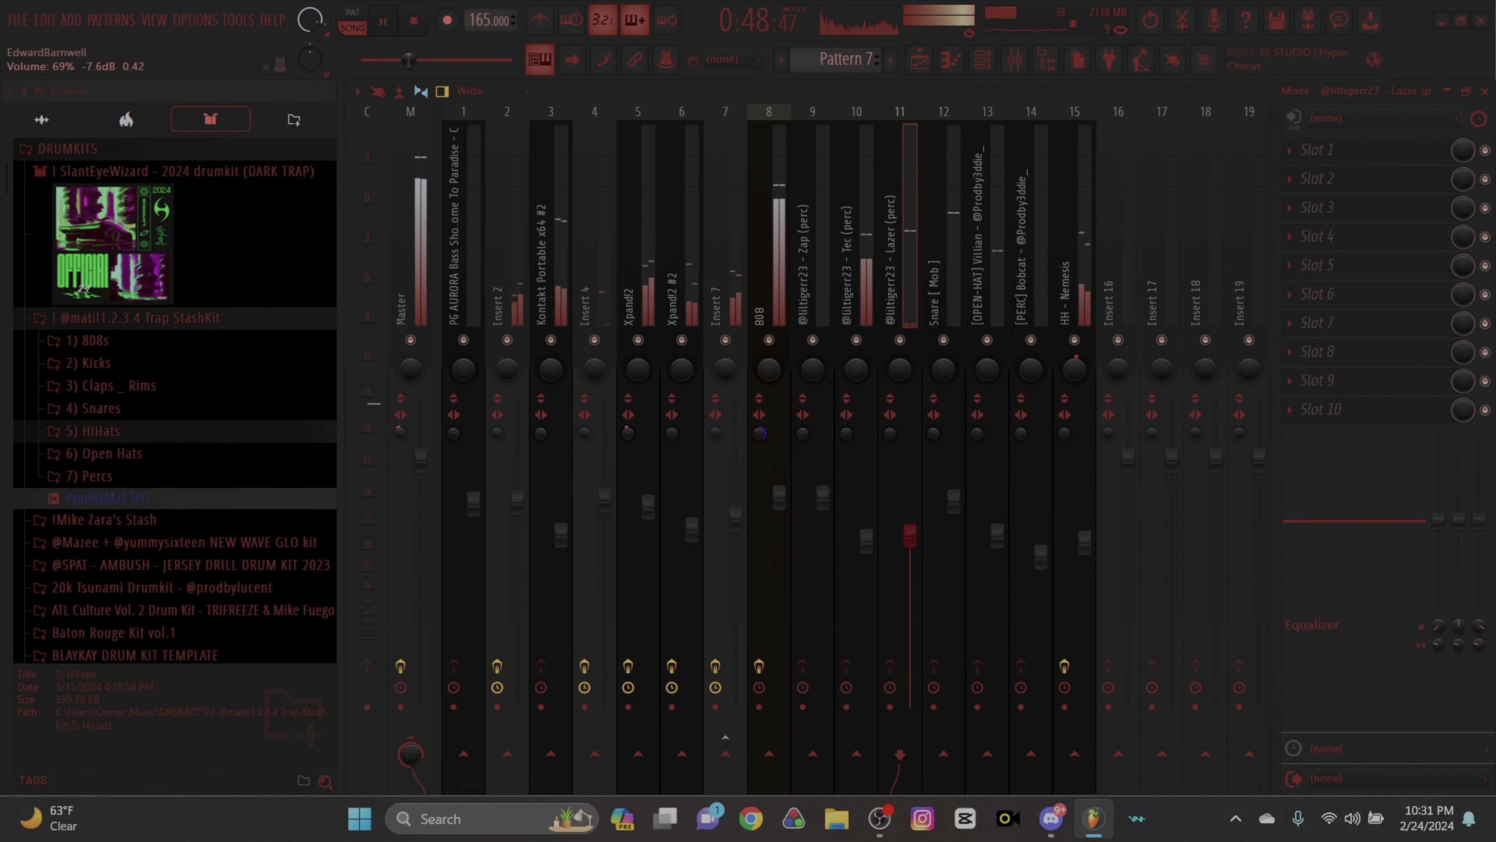
pyautogui.click(823, 269)
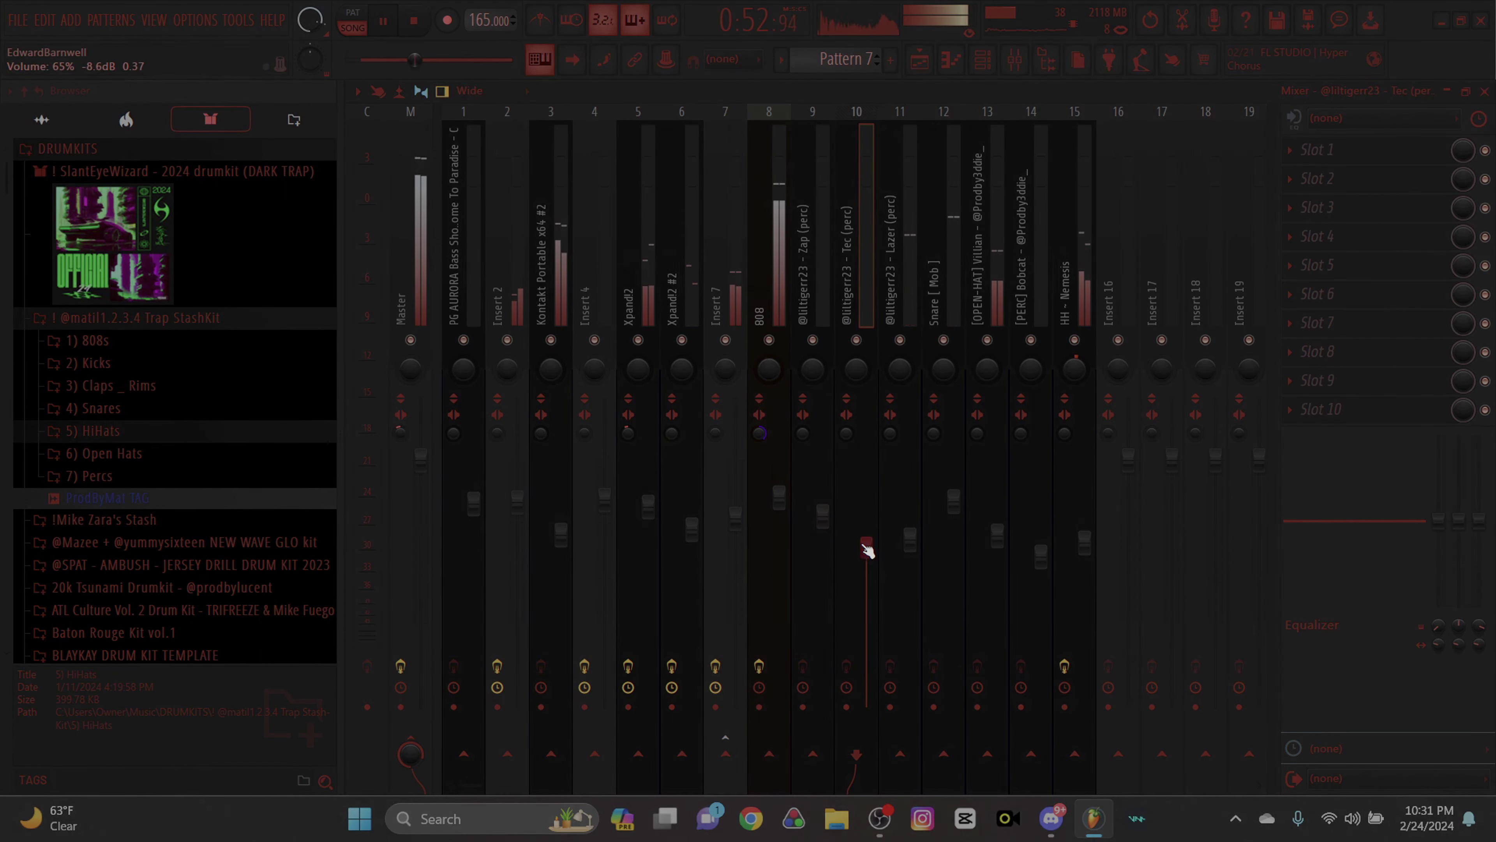
pyautogui.click(779, 318)
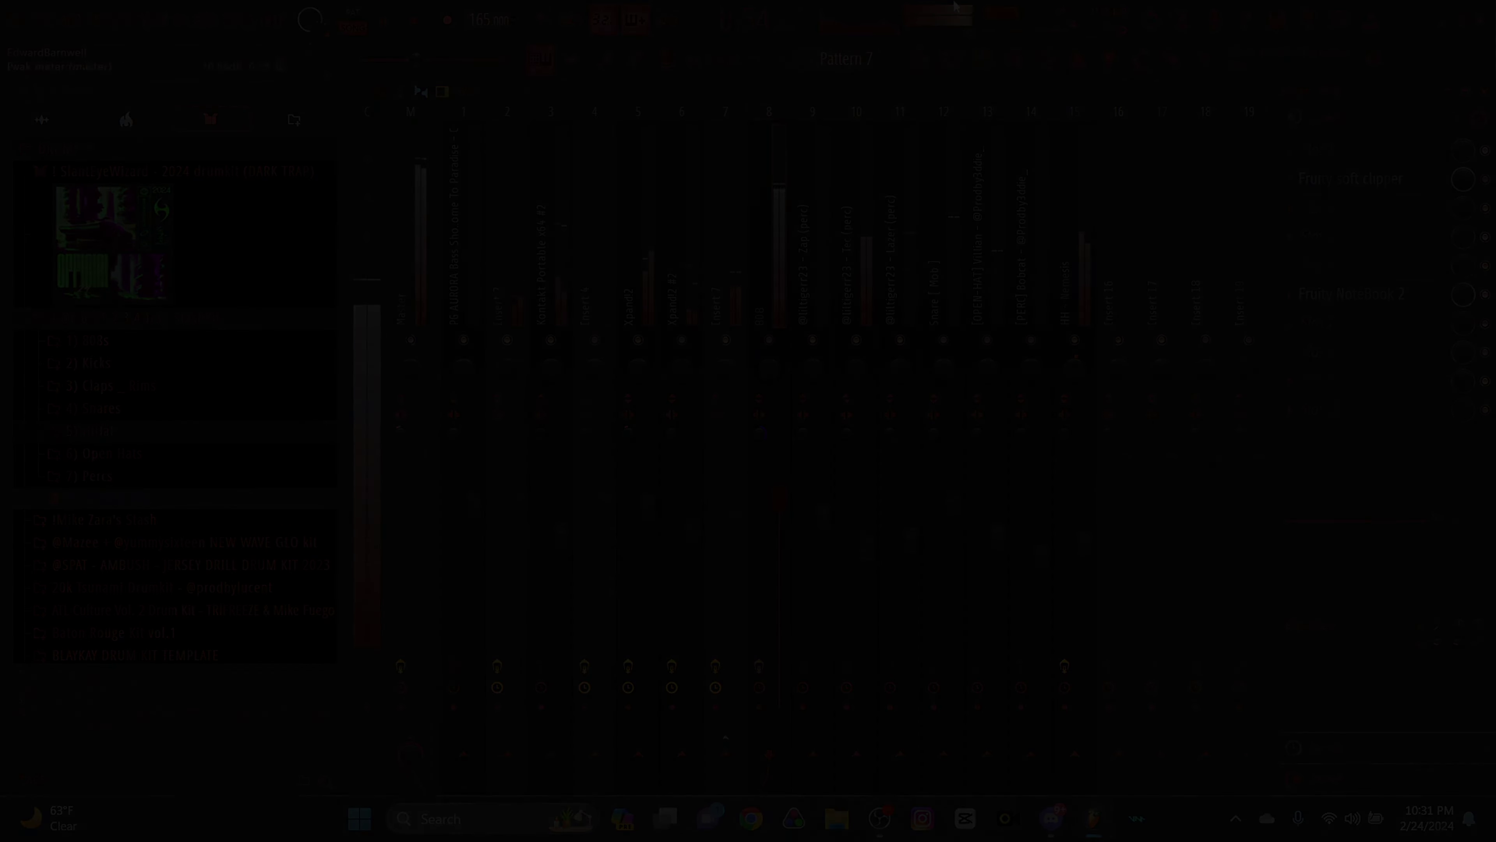